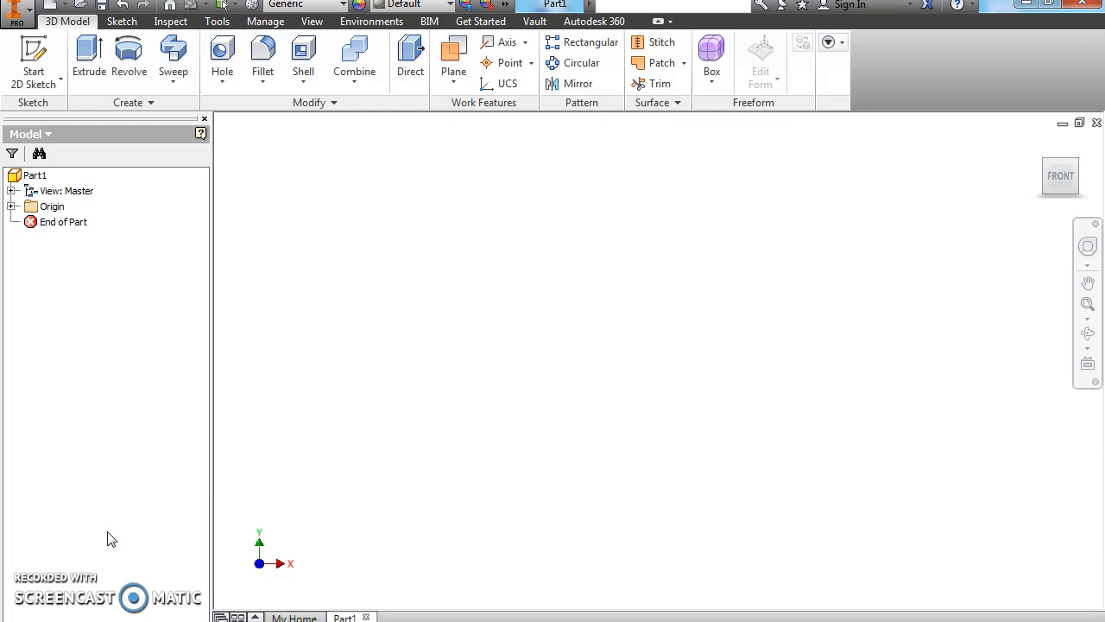
# - Start a 2D sketch on the front (XY) plane and draw a circle about 0.37 in across, centred on the origin
pyautogui.click(35, 59)
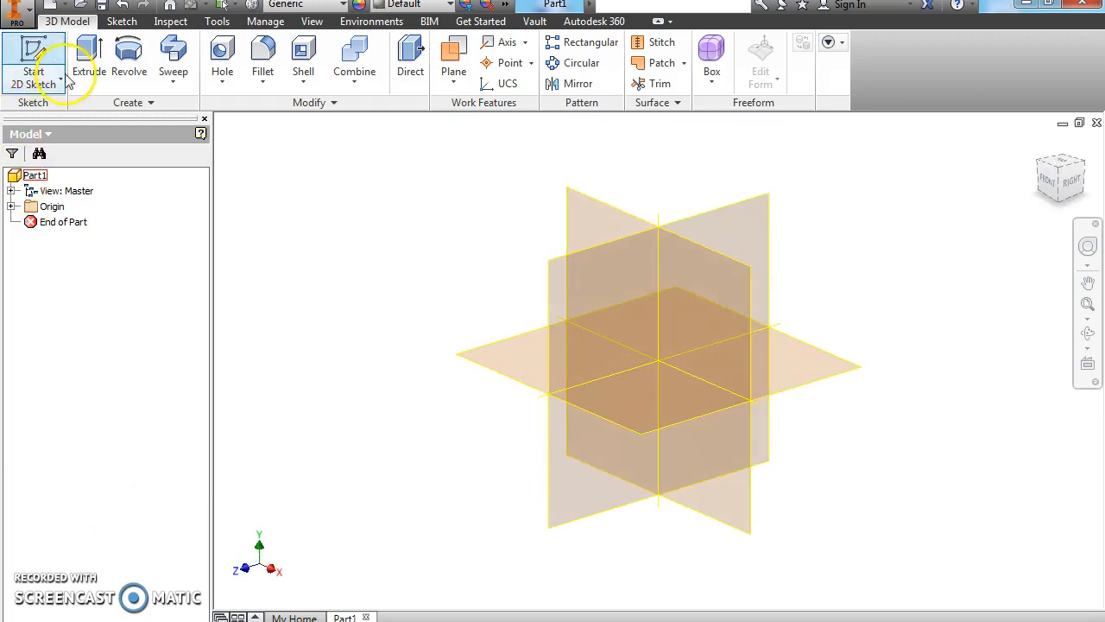
pyautogui.click(587, 227)
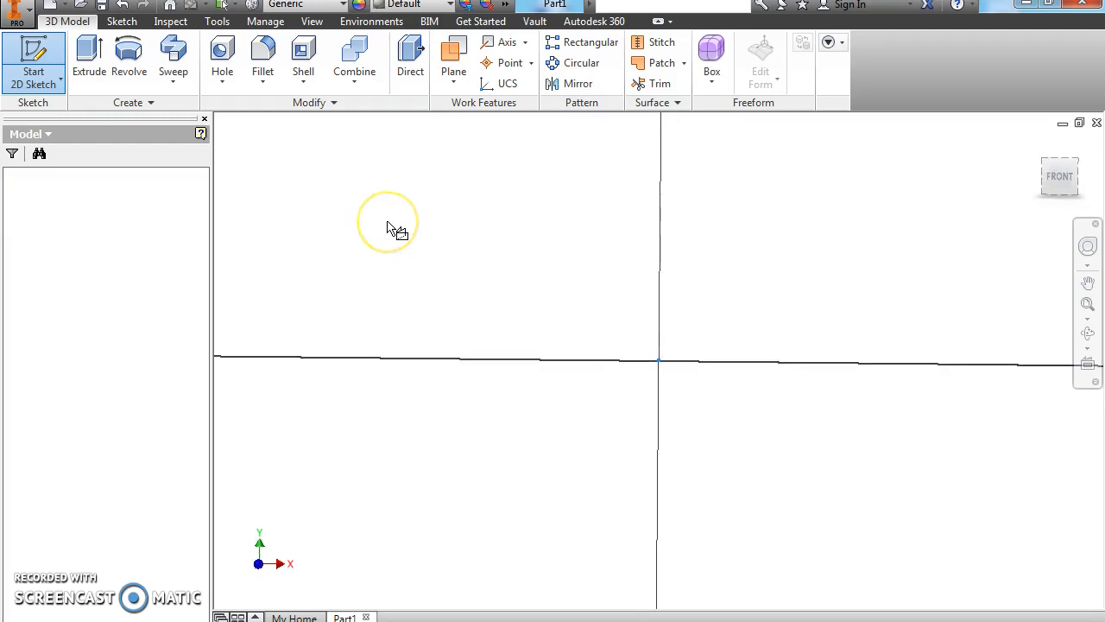
pyautogui.click(130, 54)
pyautogui.click(658, 360)
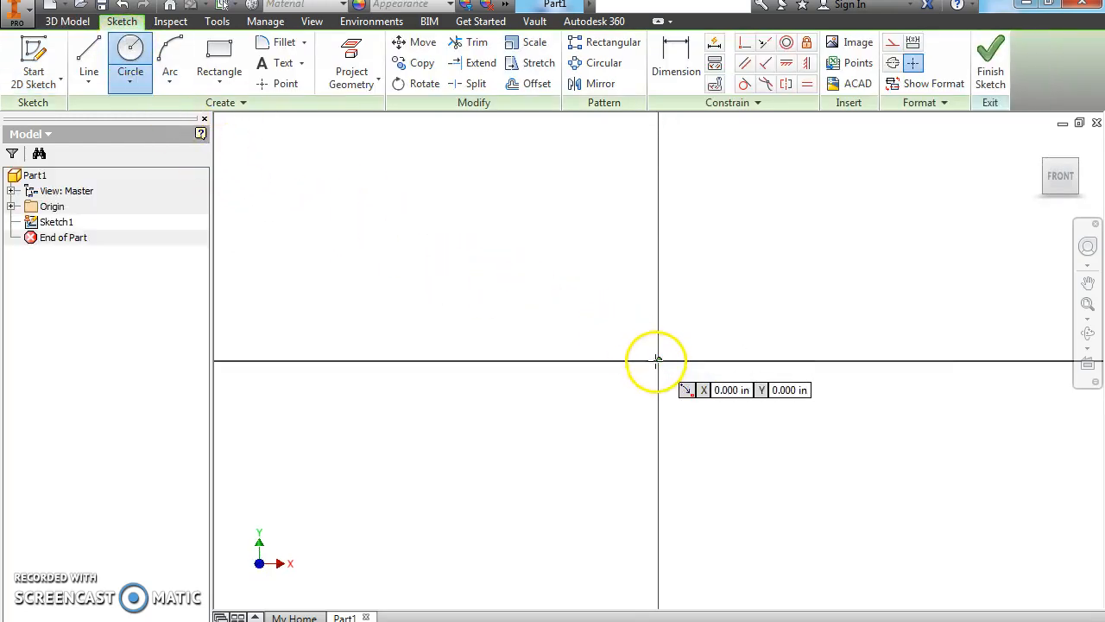
pyautogui.click(659, 293)
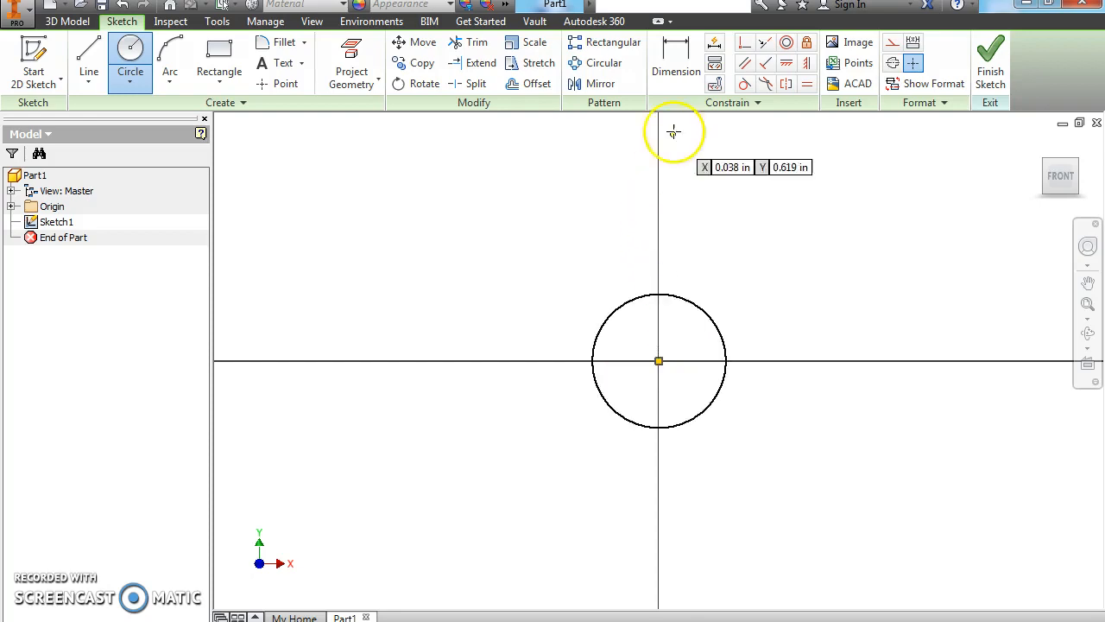
# - Dimension the circle's diameter as 2 in
pyautogui.click(675, 64)
pyautogui.click(674, 295)
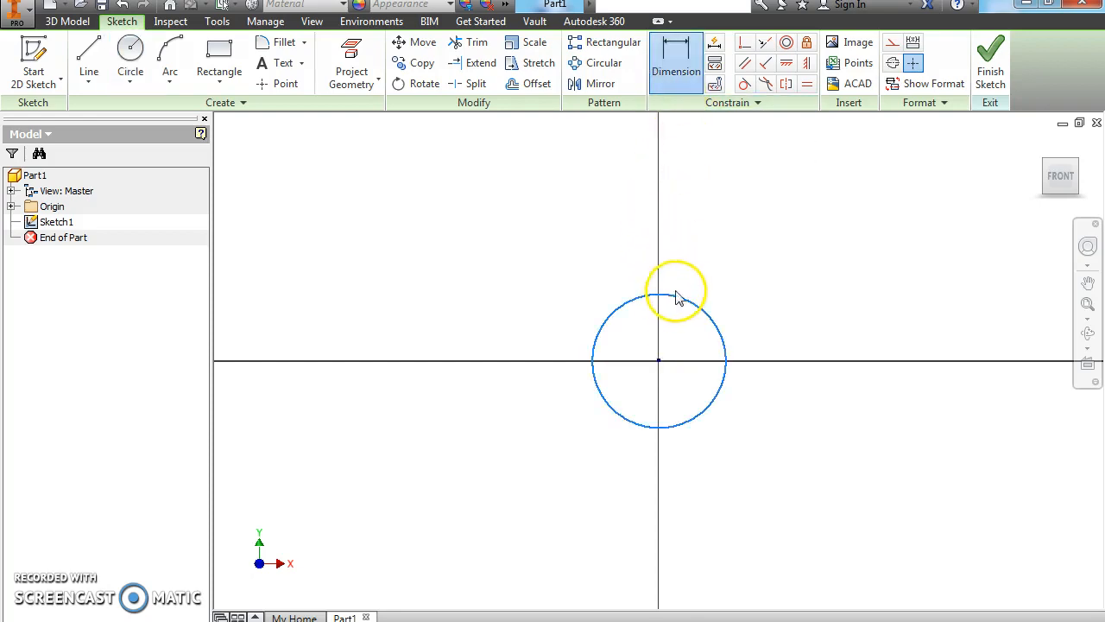
pyautogui.click(722, 253)
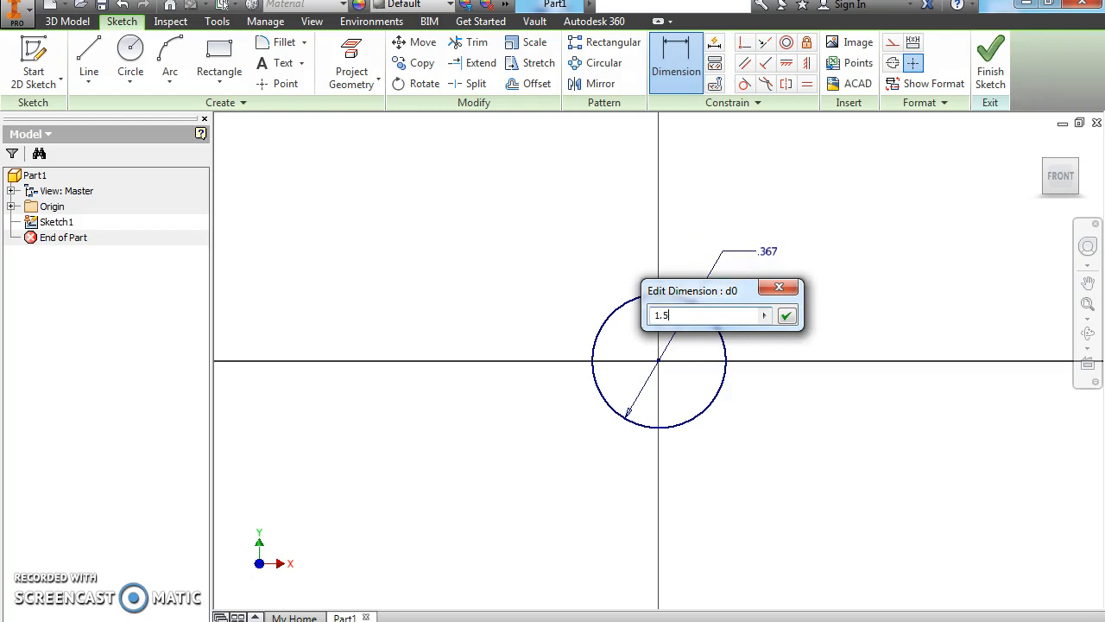
pyautogui.write('2')
pyautogui.click(785, 315)
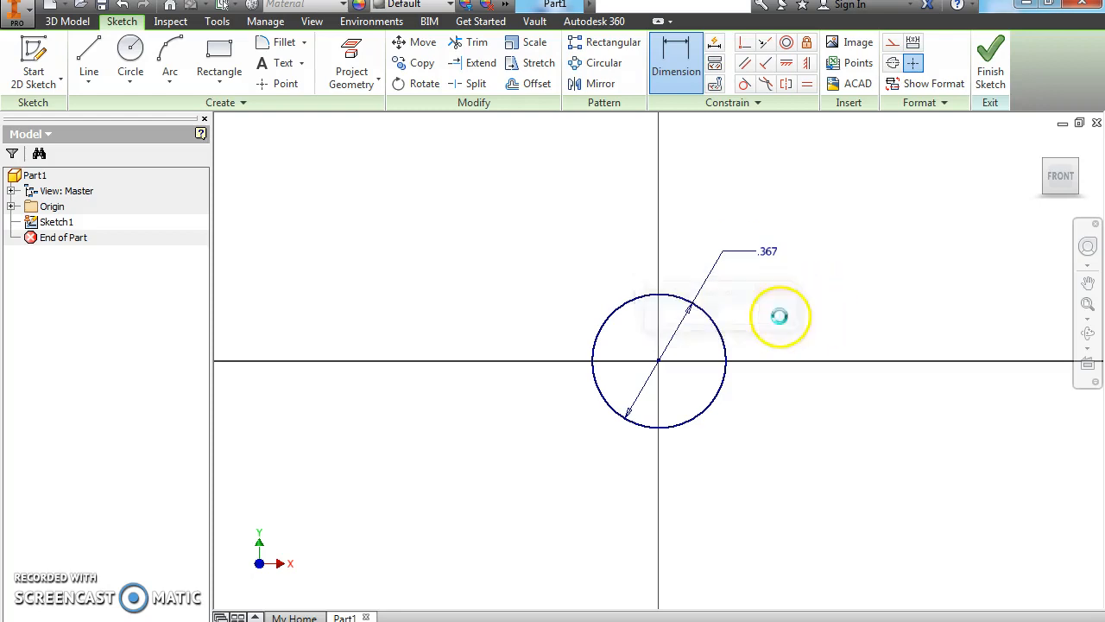
pyautogui.click(1060, 175)
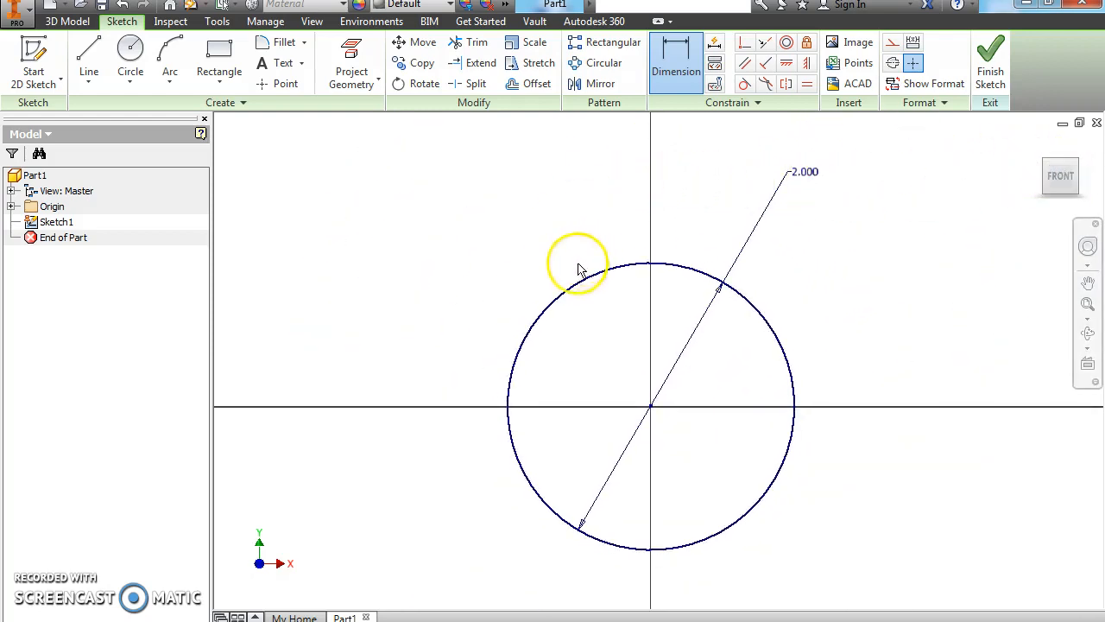
# - Finish the sketch and extrude the circle 3 in symmetrically about the sketch plane as a solid
pyautogui.rightClick(582, 312)
pyautogui.click(593, 363)
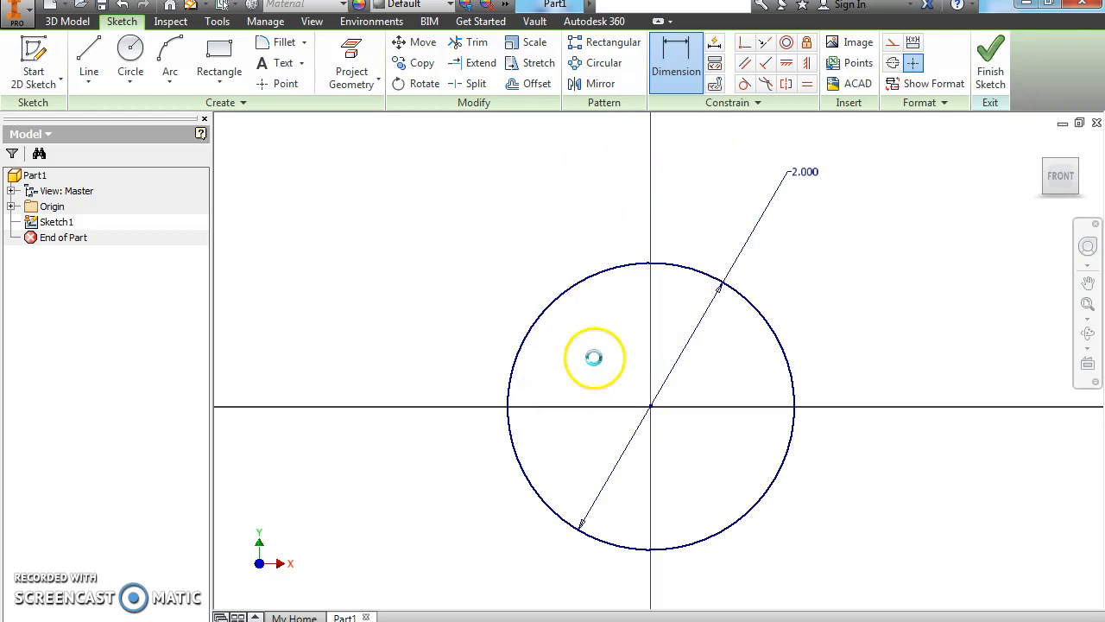
pyautogui.click(1039, 145)
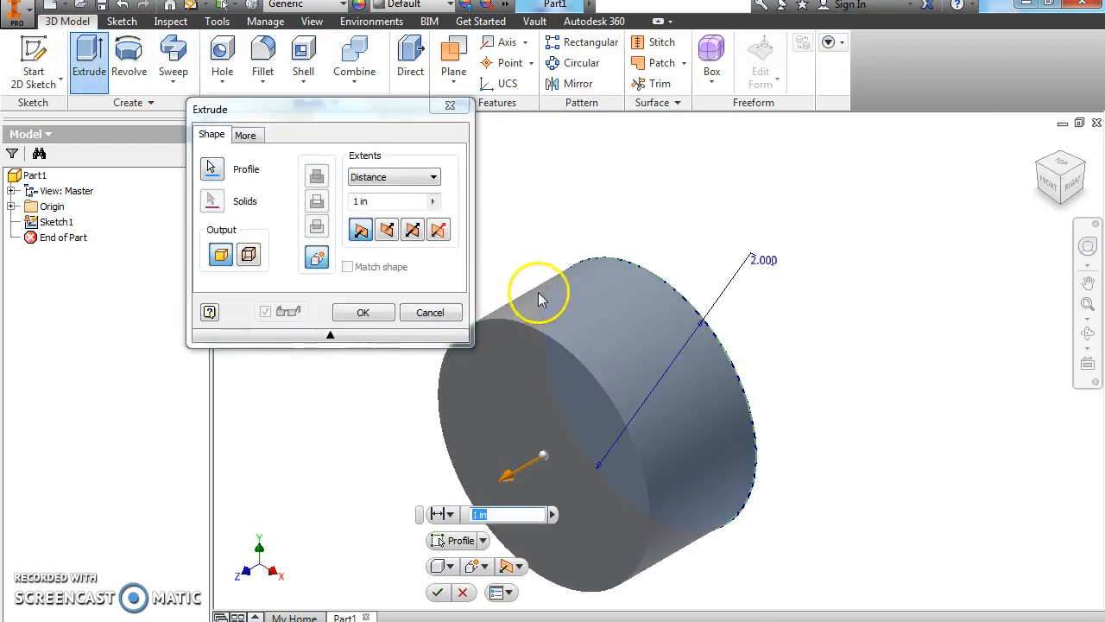
pyautogui.click(380, 229)
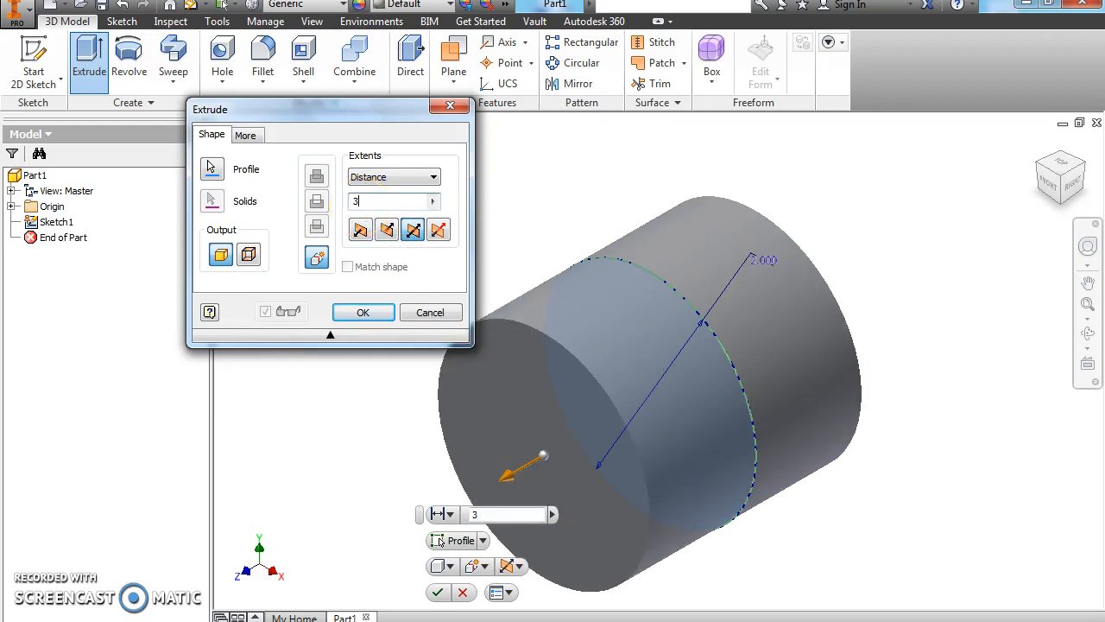
pyautogui.click(362, 314)
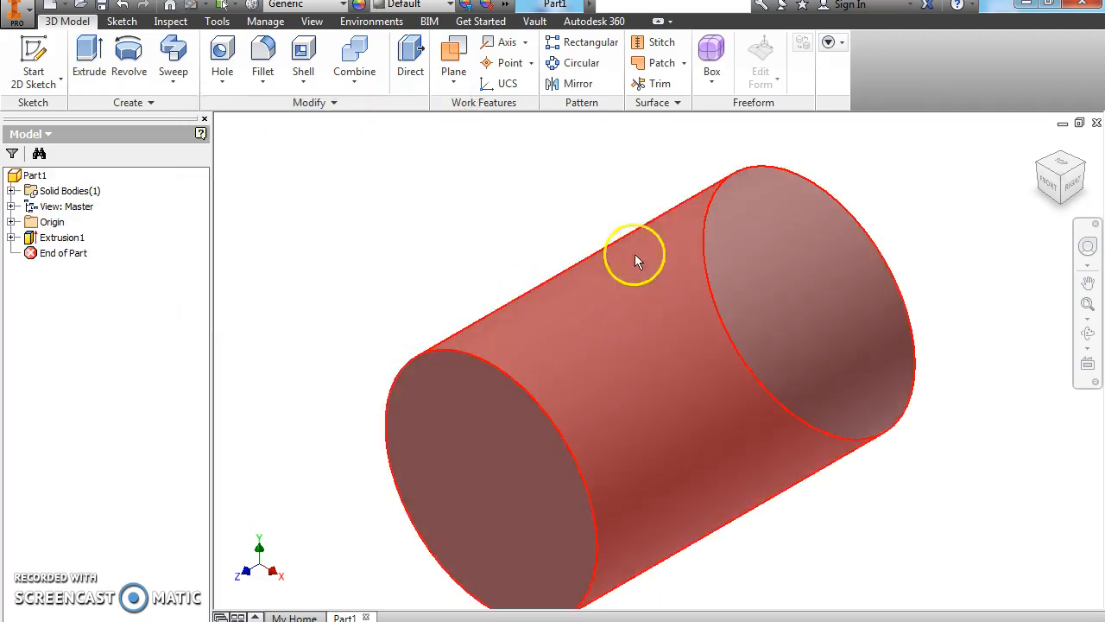
# - Apply the Orange appearance from the Inventor Material Library to the cylinder
pyautogui.click(448, 6)
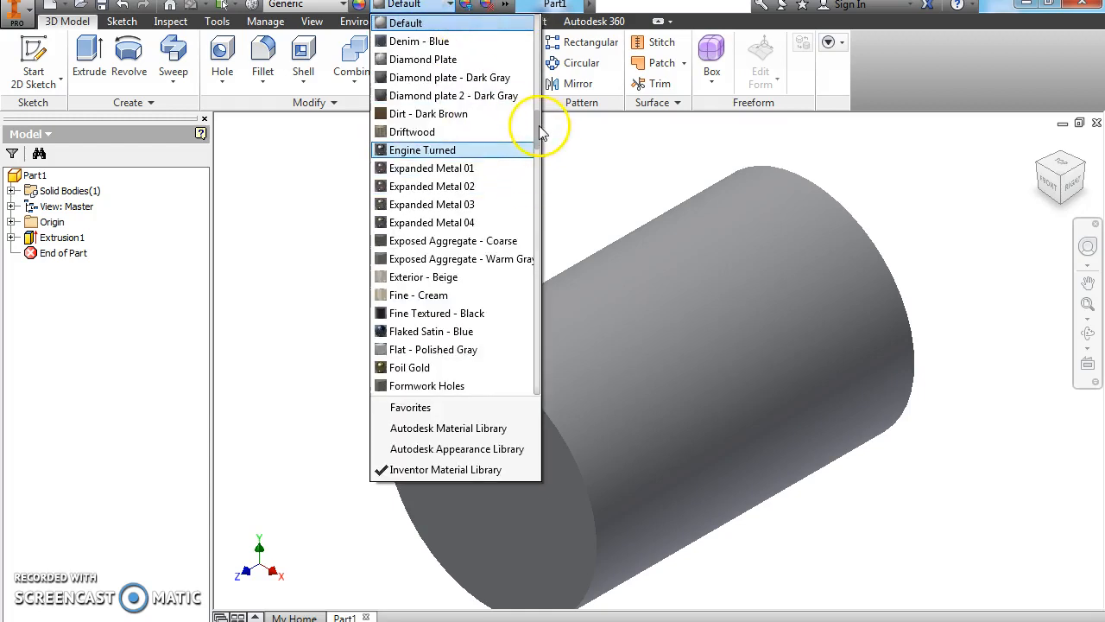
pyautogui.moveTo(538, 164); pyautogui.dragTo(532, 233)
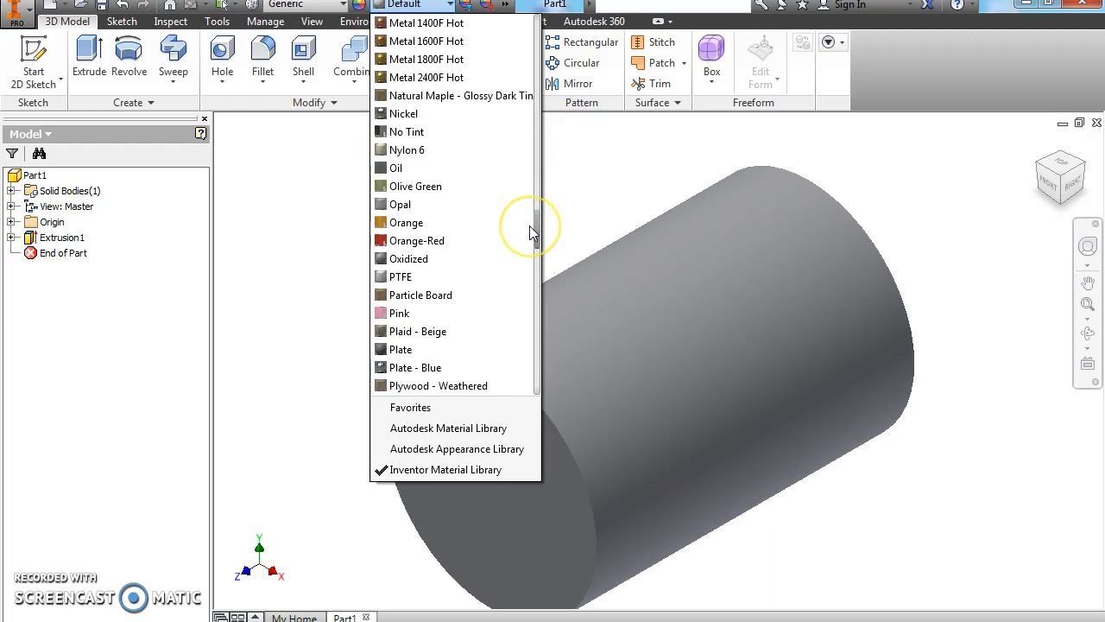
pyautogui.click(427, 222)
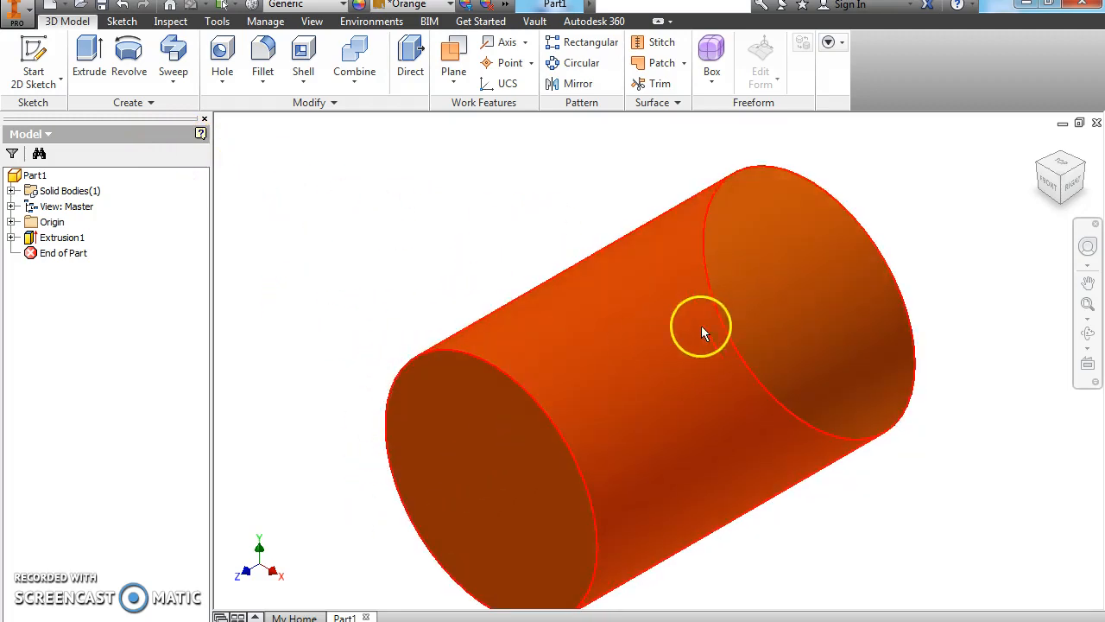
# - Save the cylinder part under the name AssemblyCylinder2 in the GVCInventor for SCOM folder
pyautogui.click(58, 80)
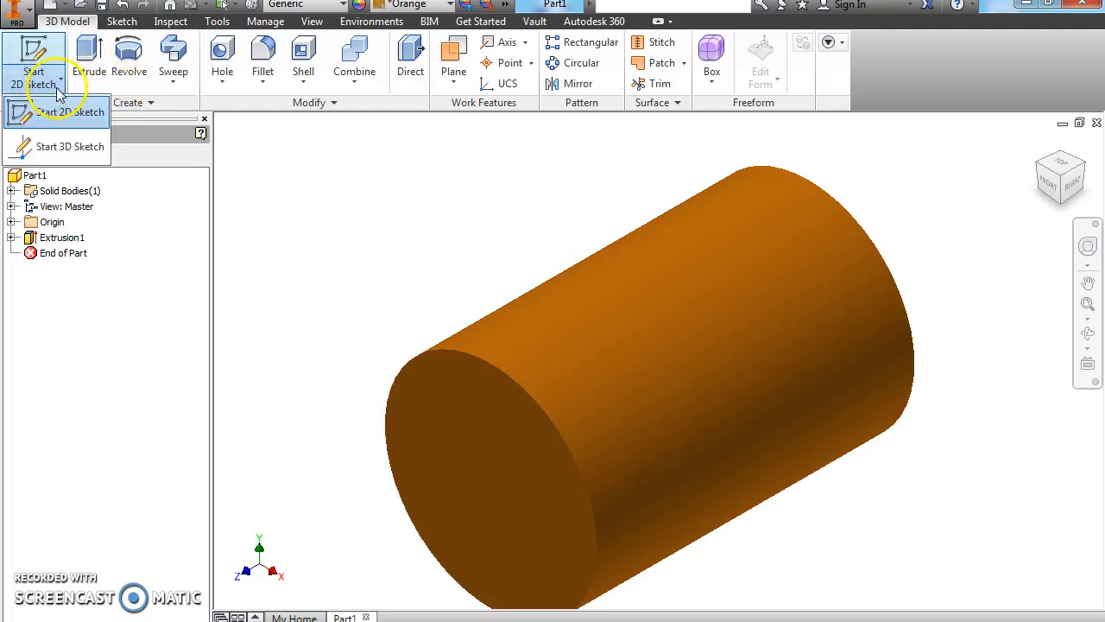
pyautogui.click(312, 202)
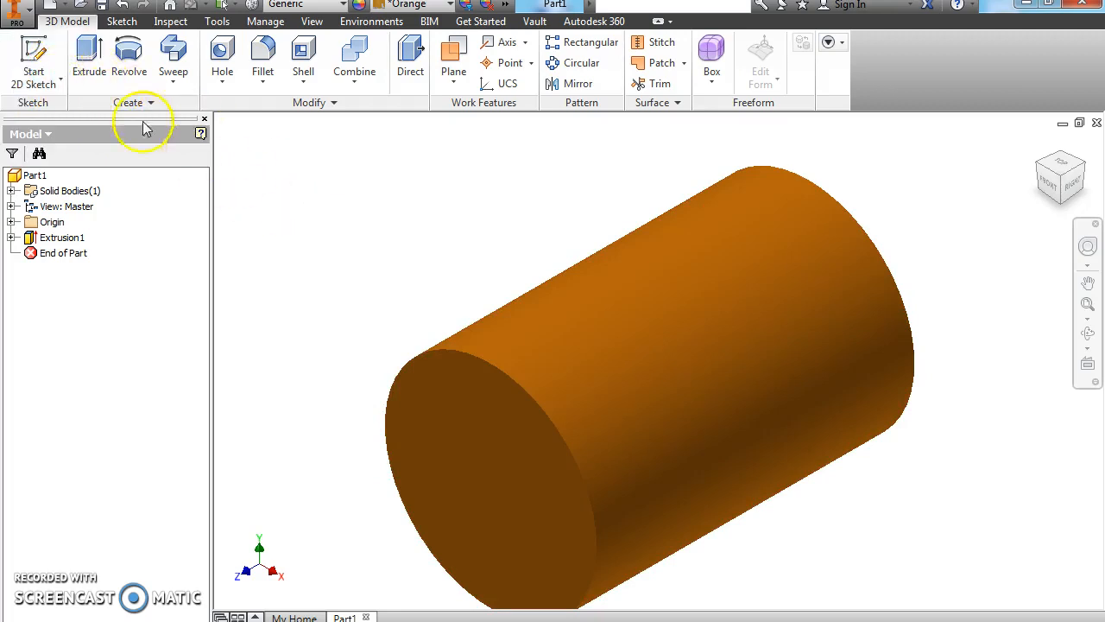
pyautogui.click(28, 17)
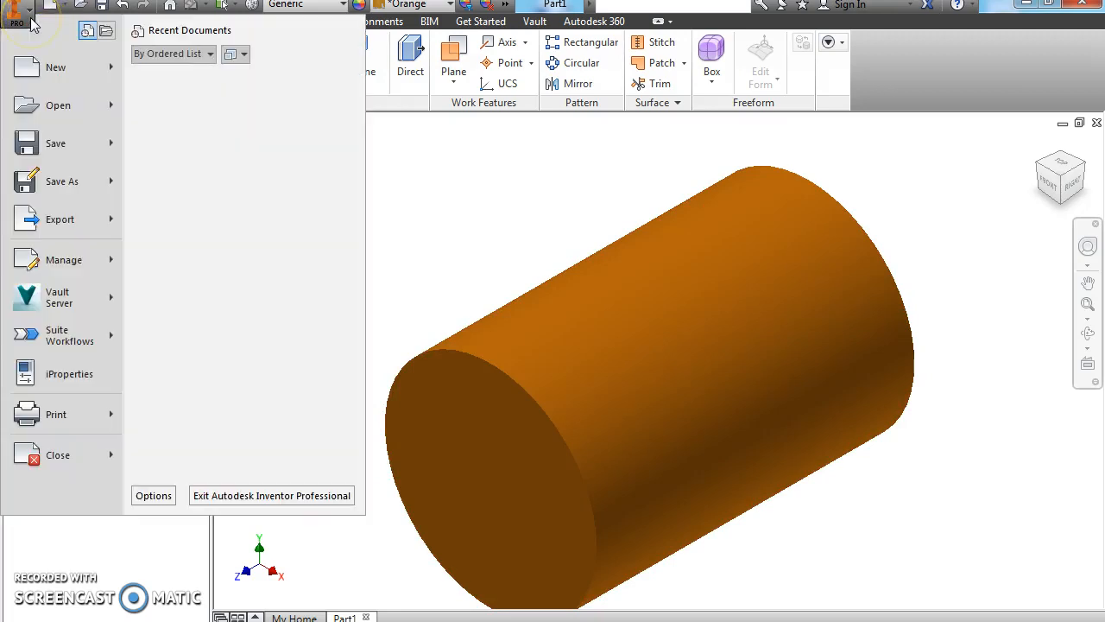
pyautogui.click(51, 180)
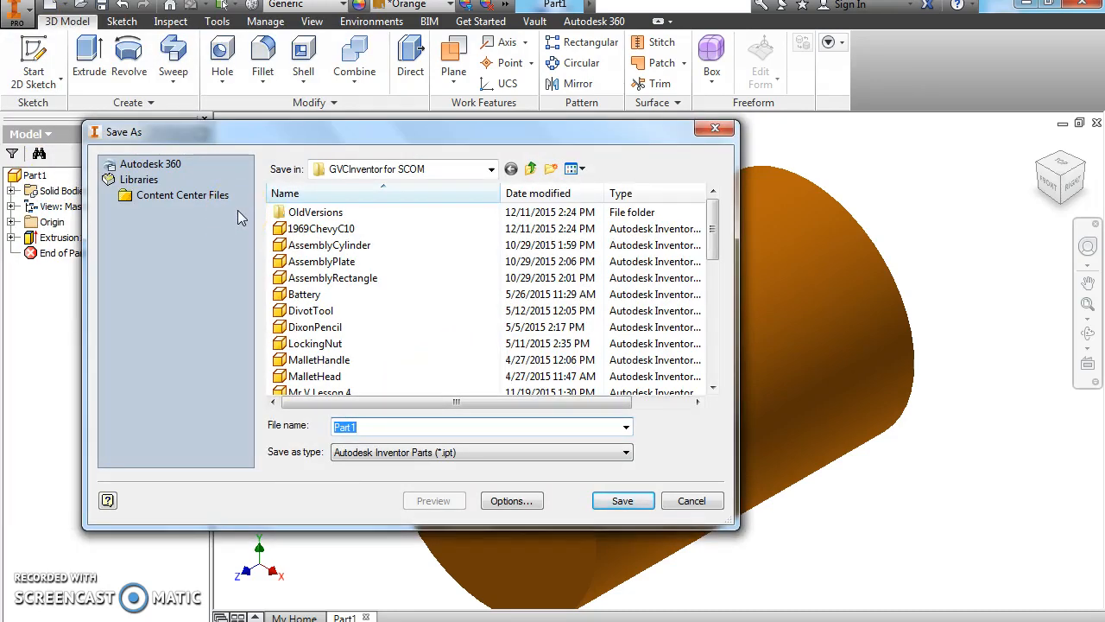
pyautogui.write('Ass')
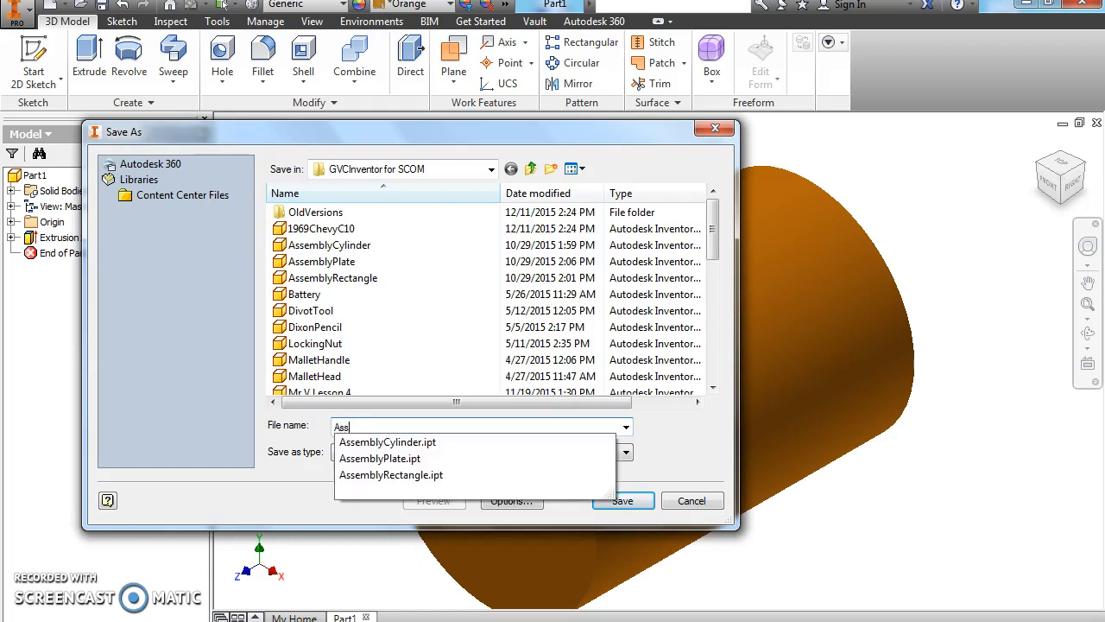
pyautogui.write('emblyCylinde')
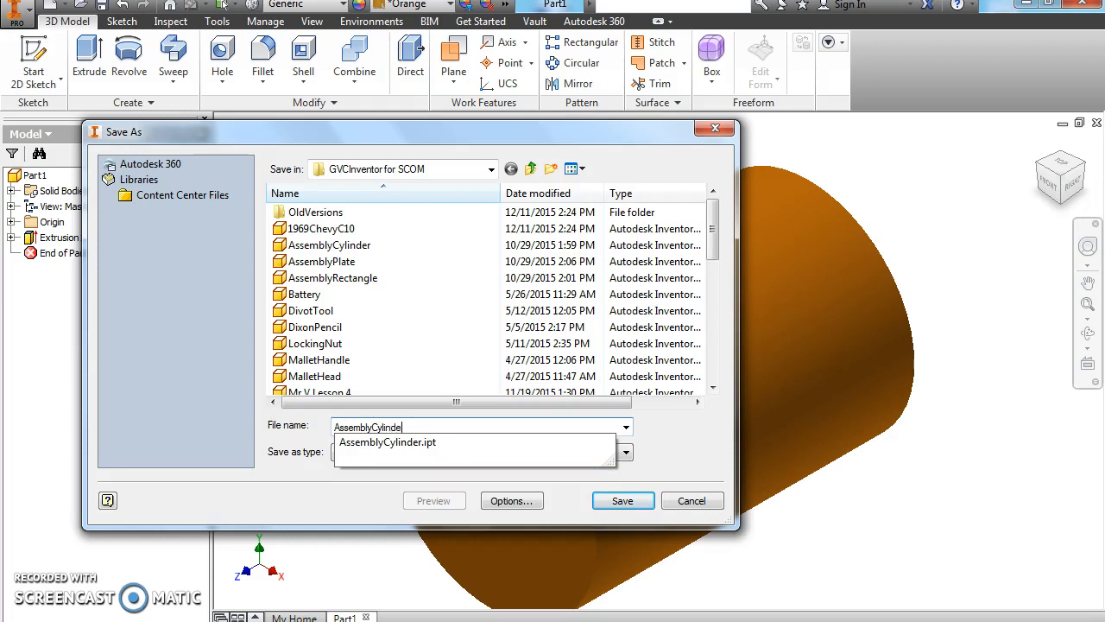
pyautogui.write('r2')
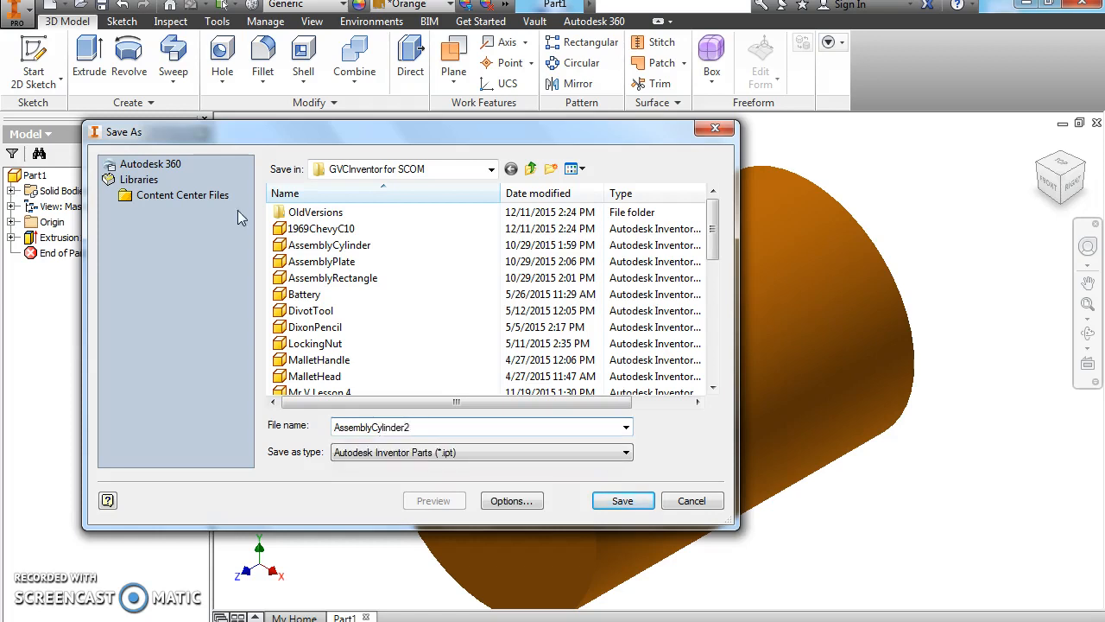
pyautogui.click(618, 500)
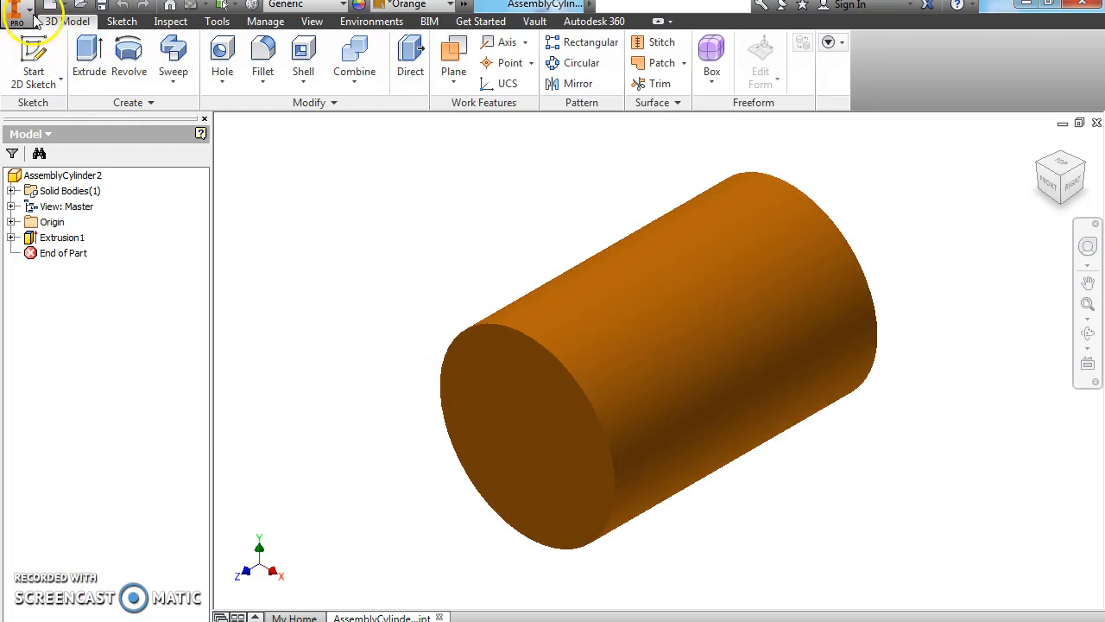
# - Close the cylinder part and create a new part from the English Standard (in).ipt template
pyautogui.click(1078, 124)
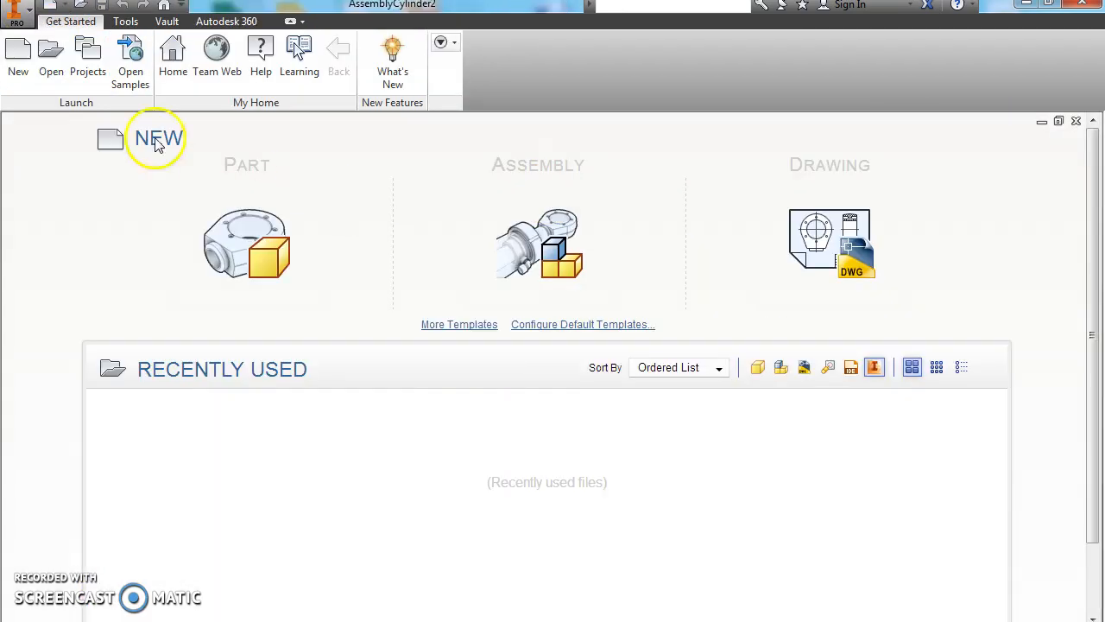
pyautogui.click(18, 53)
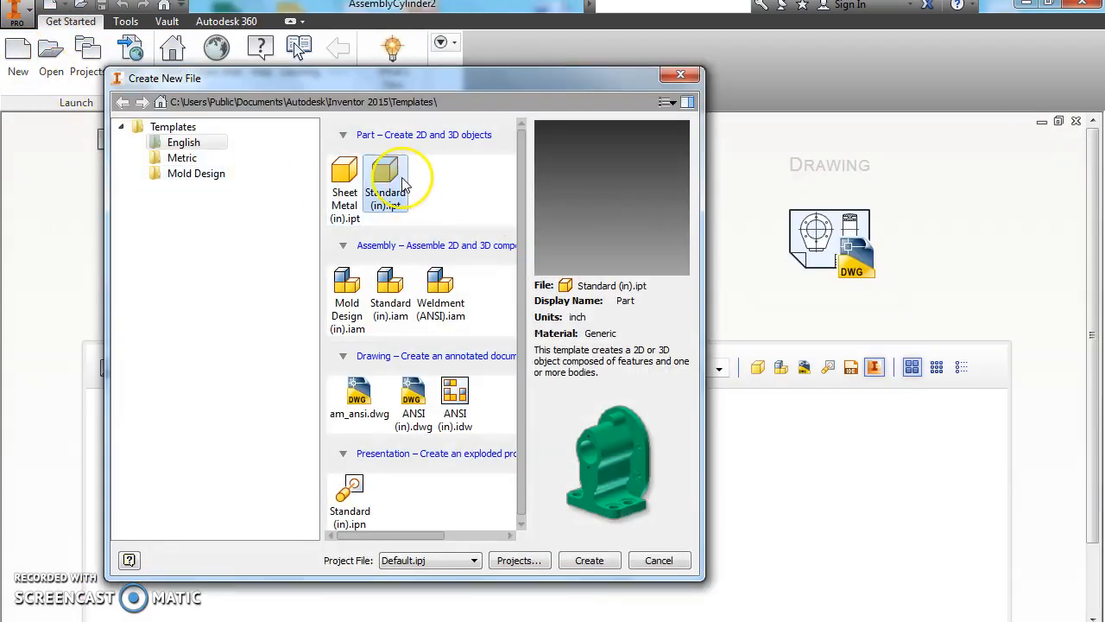
pyautogui.click(612, 562)
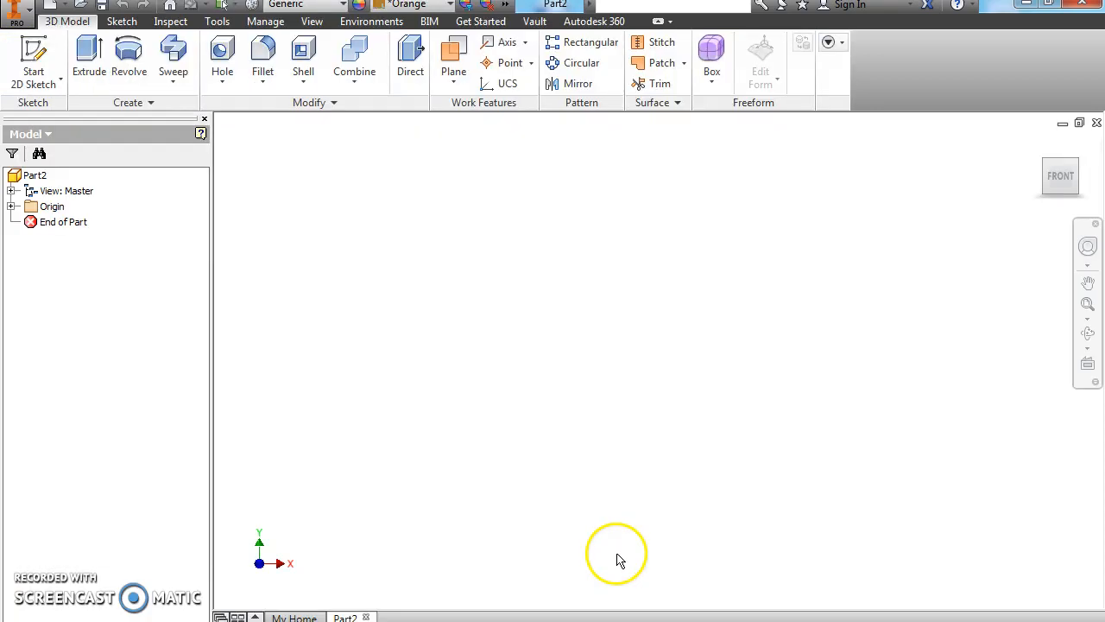
# - Start a 2D sketch on the front (XY) plane and draw a rectangle about 0.305 in wide with one corner at the origin
pyautogui.click(35, 50)
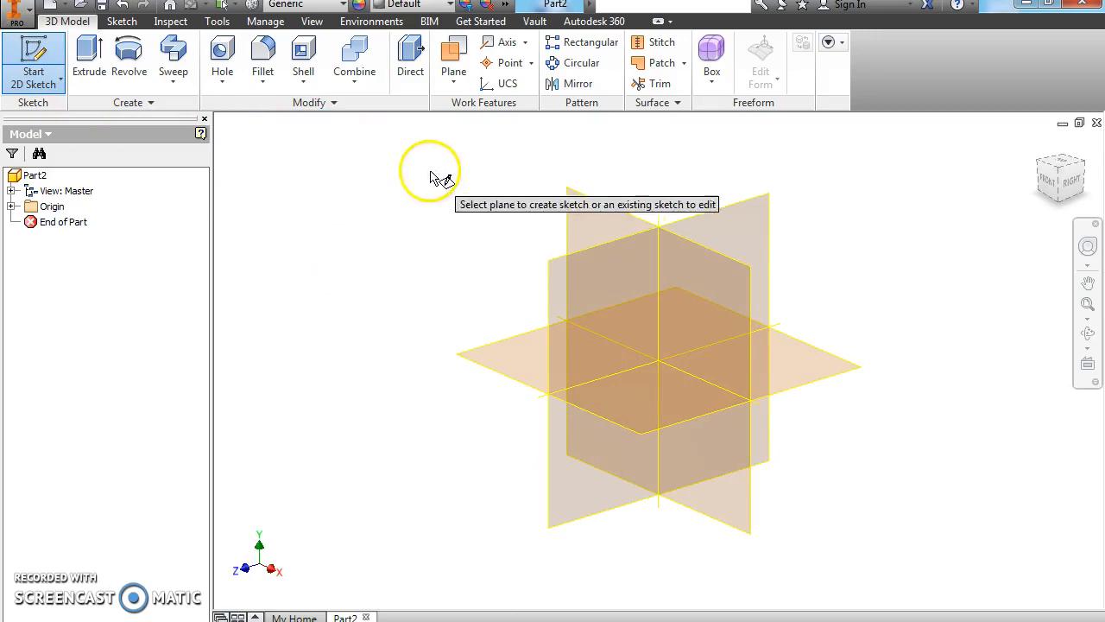
pyautogui.click(583, 218)
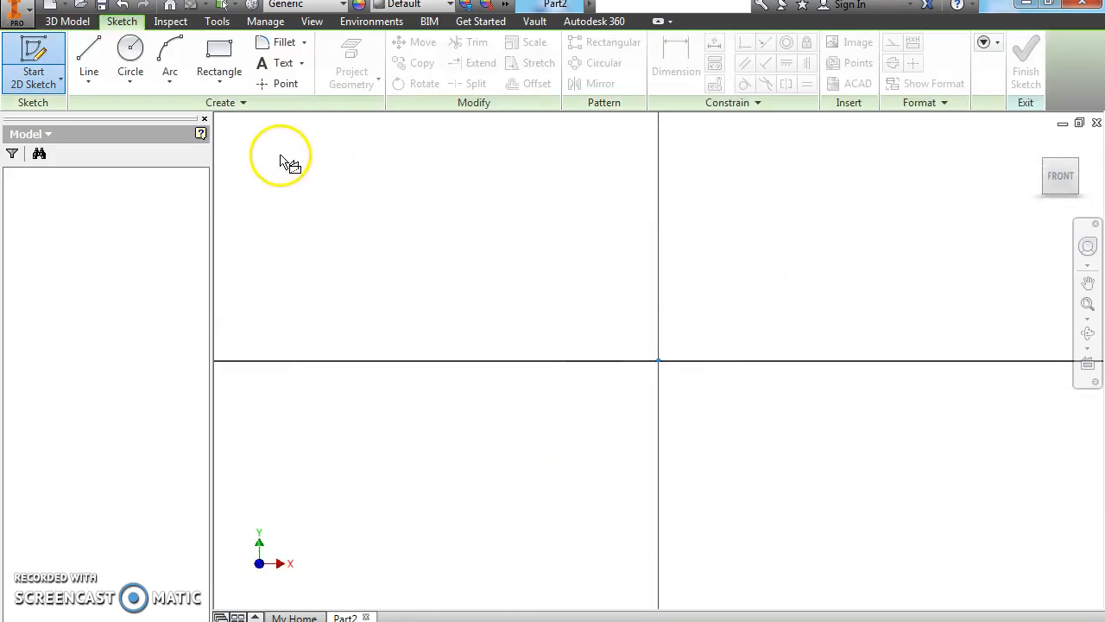
pyautogui.click(221, 68)
pyautogui.click(659, 360)
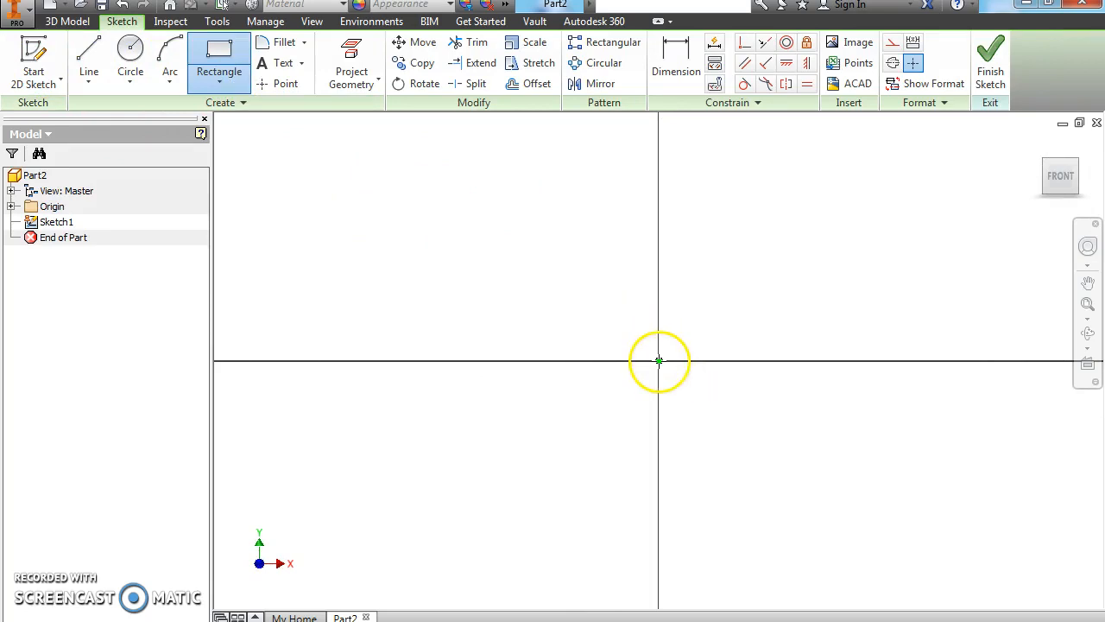
pyautogui.click(769, 224)
pyautogui.rightClick(609, 195)
pyautogui.click(672, 197)
# - Dimension the rectangle's top edge as 2 in
pyautogui.click(676, 62)
pyautogui.click(706, 226)
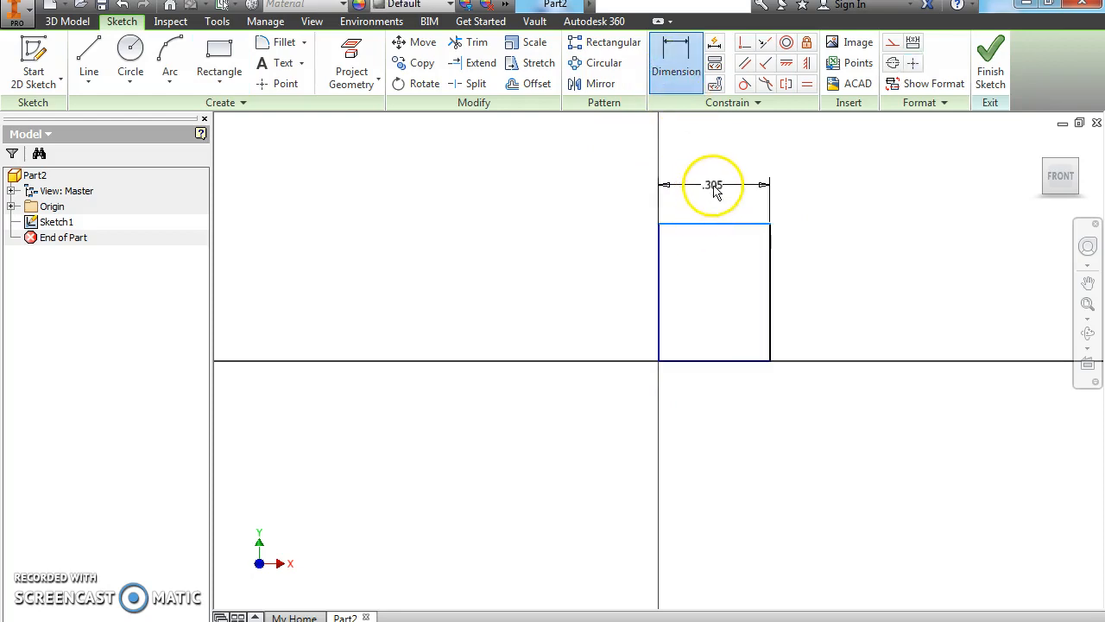
pyautogui.click(714, 188)
pyautogui.write('2')
pyautogui.click(775, 249)
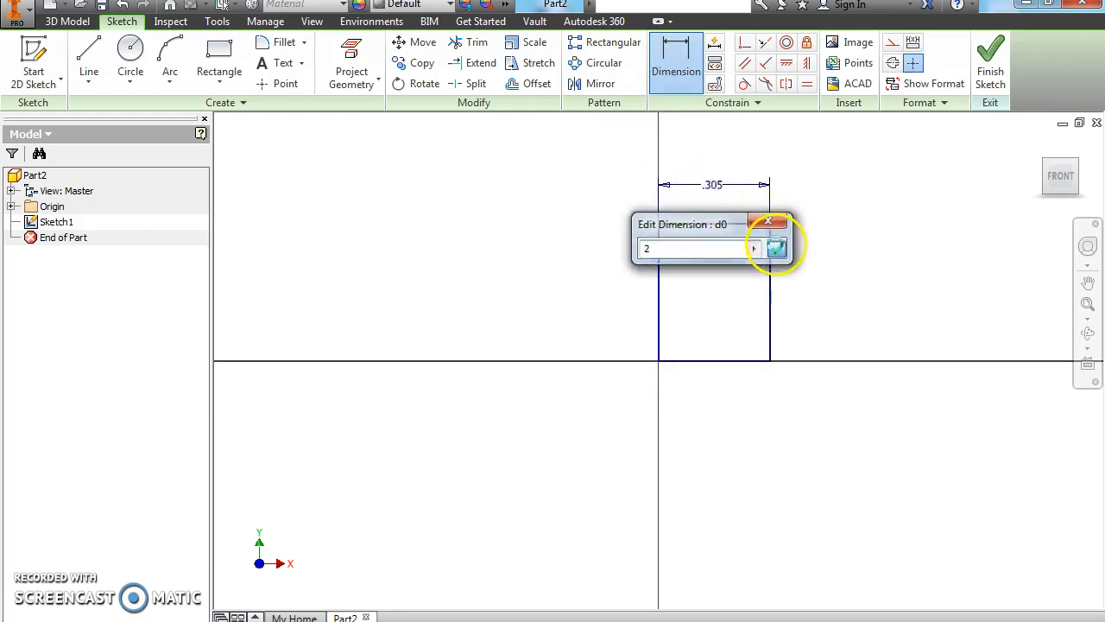
pyautogui.click(1062, 177)
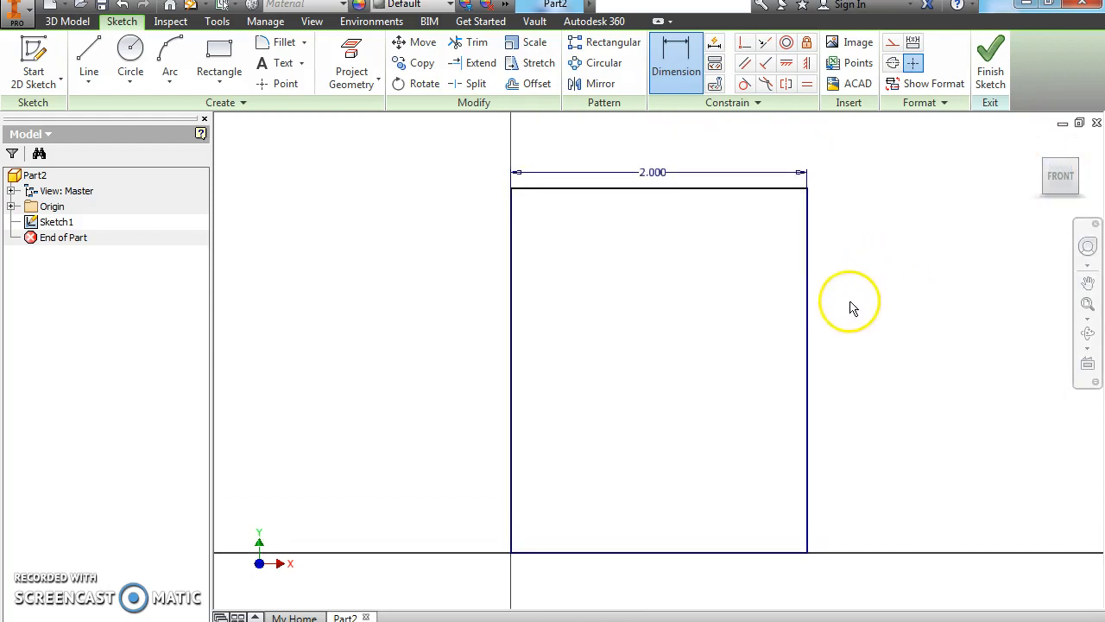
# - Dimension the rectangle's right vertical edge as 2 in
pyautogui.click(812, 327)
pyautogui.click(875, 345)
pyautogui.write('2')
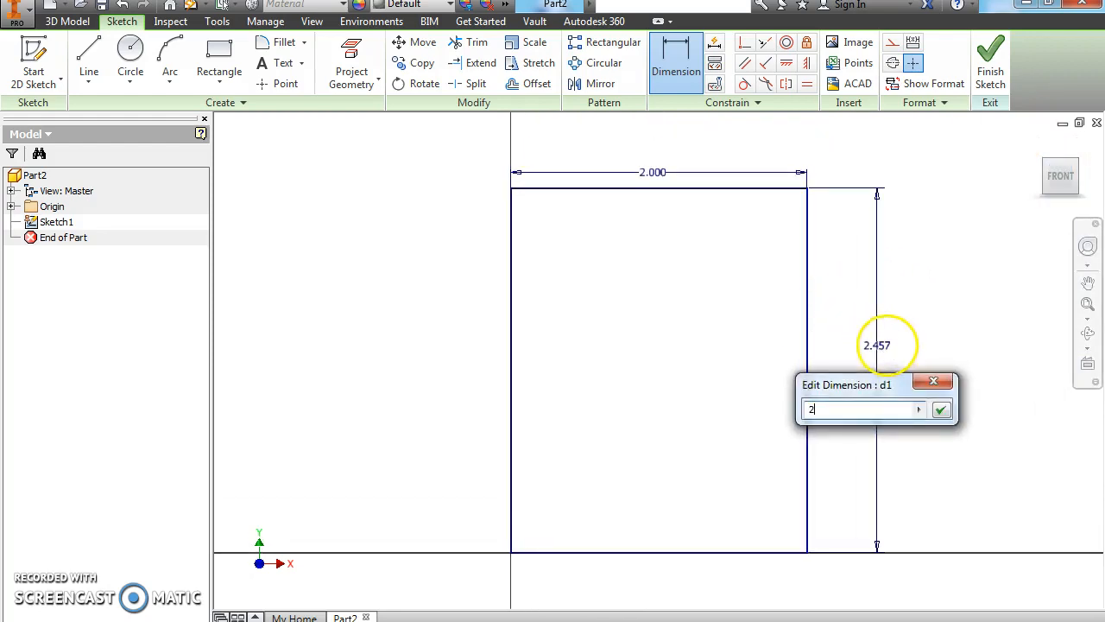
pyautogui.click(939, 412)
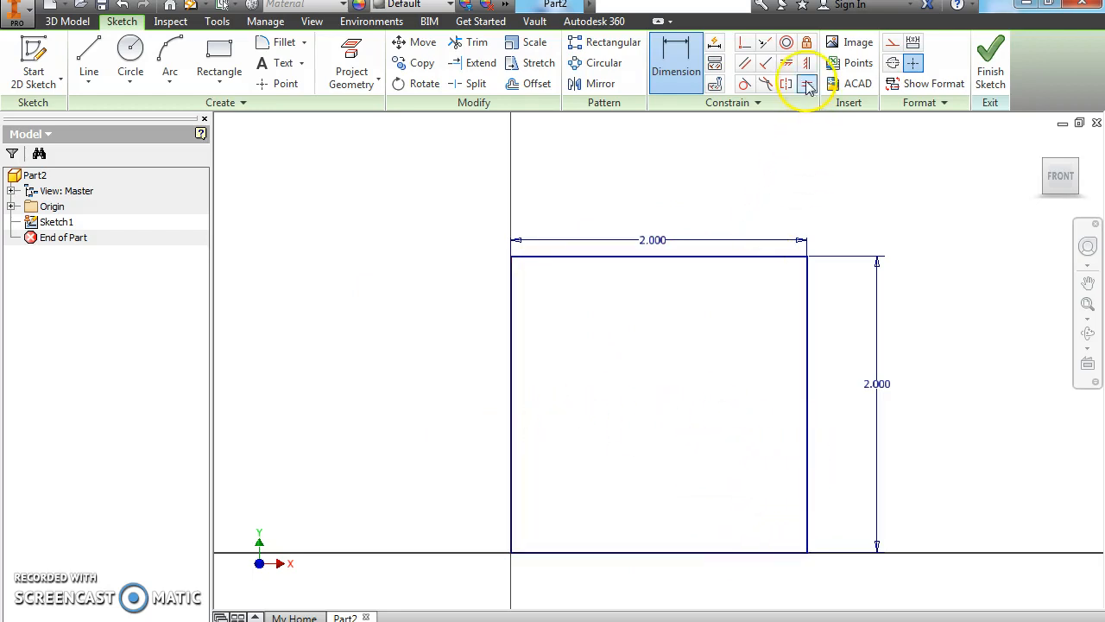
pyautogui.rightClick(733, 180)
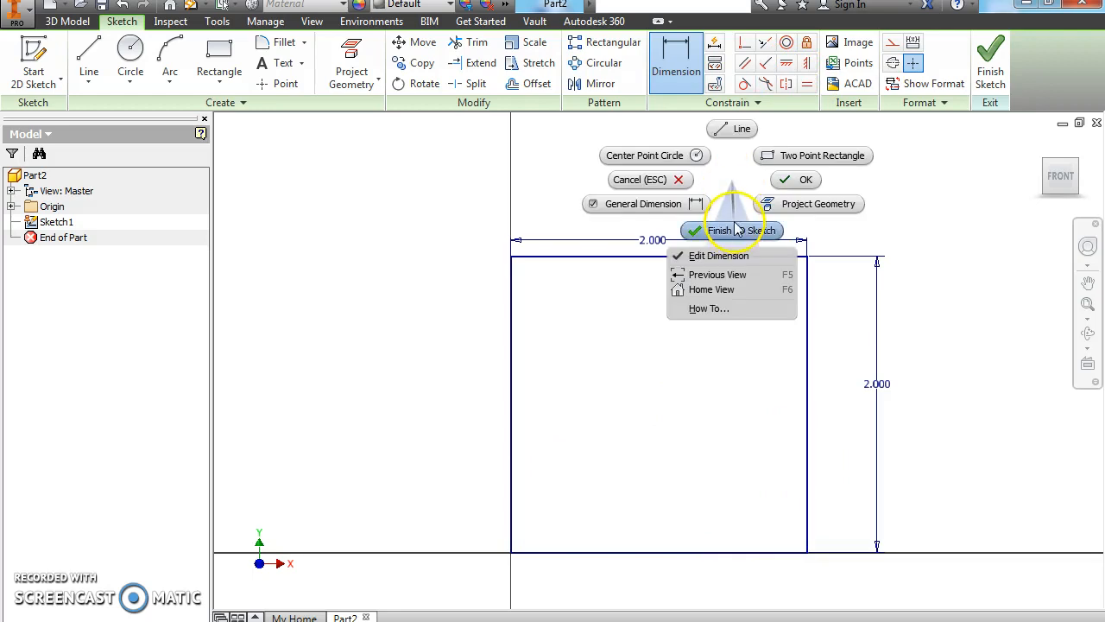
pyautogui.click(444, 217)
pyautogui.rightClick(365, 287)
pyautogui.click(661, 365)
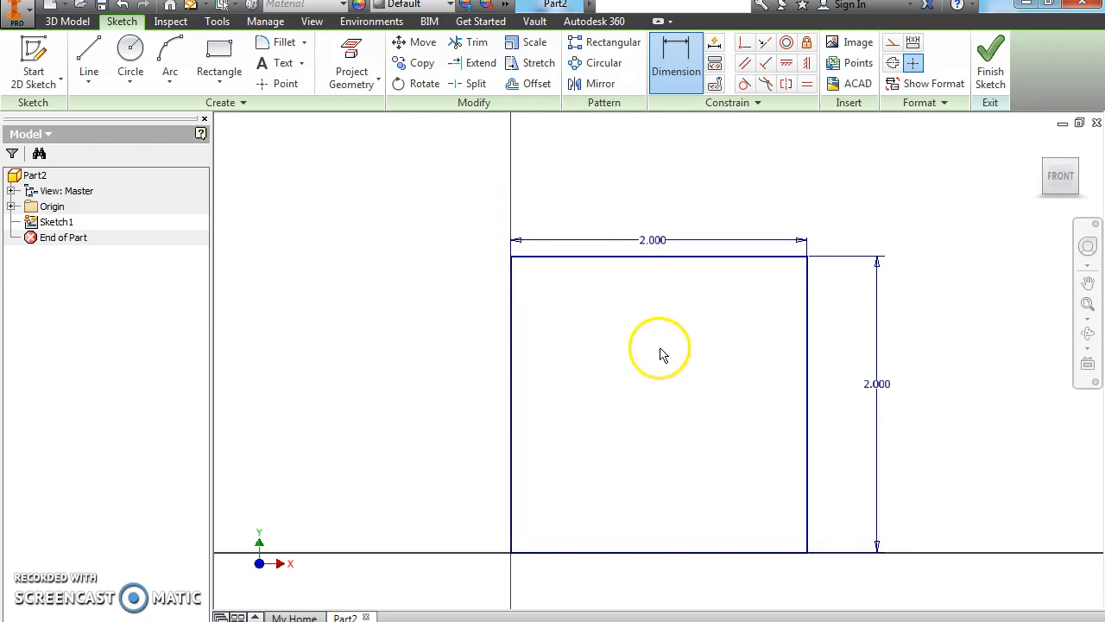
pyautogui.rightClick(666, 298)
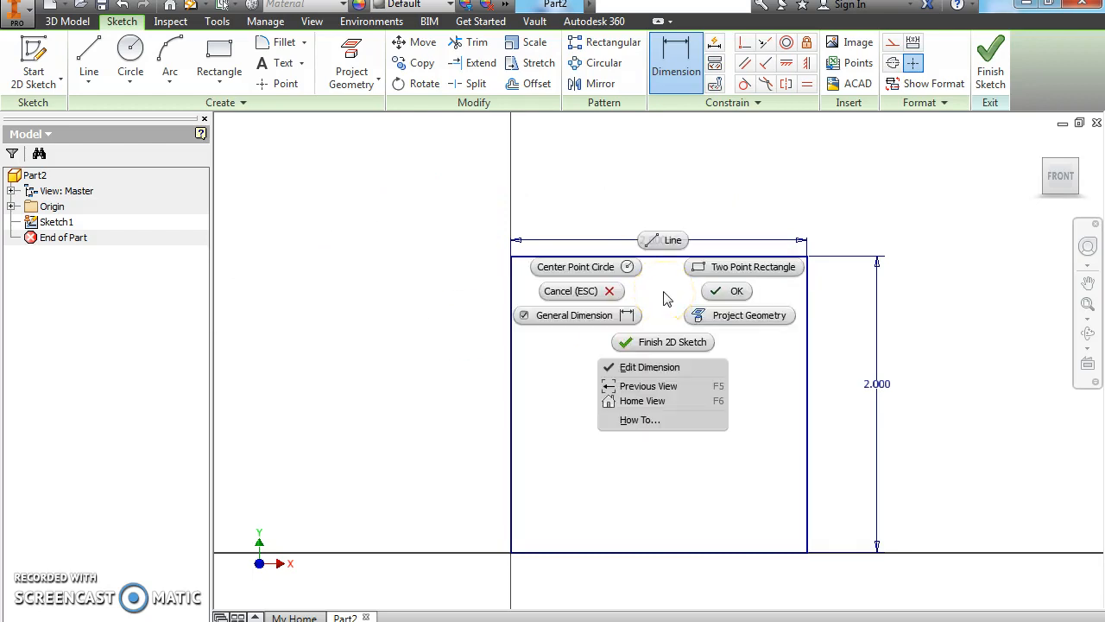
pyautogui.click(663, 292)
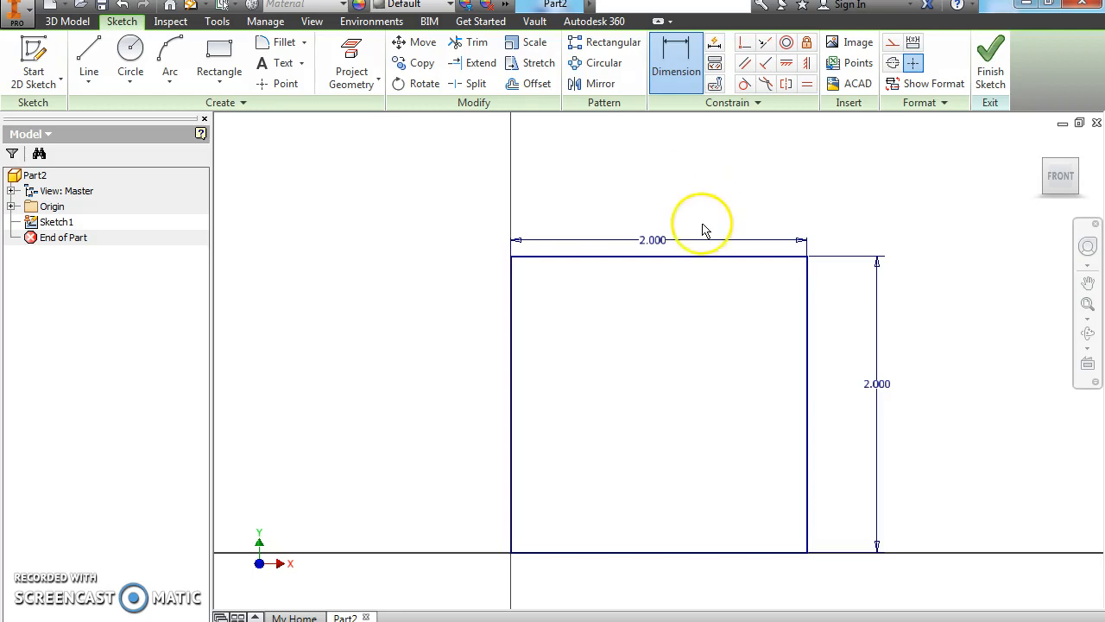
# - Finish the sketch and extrude the square profile 3 in toward the front
pyautogui.rightClick(671, 328)
pyautogui.click(666, 439)
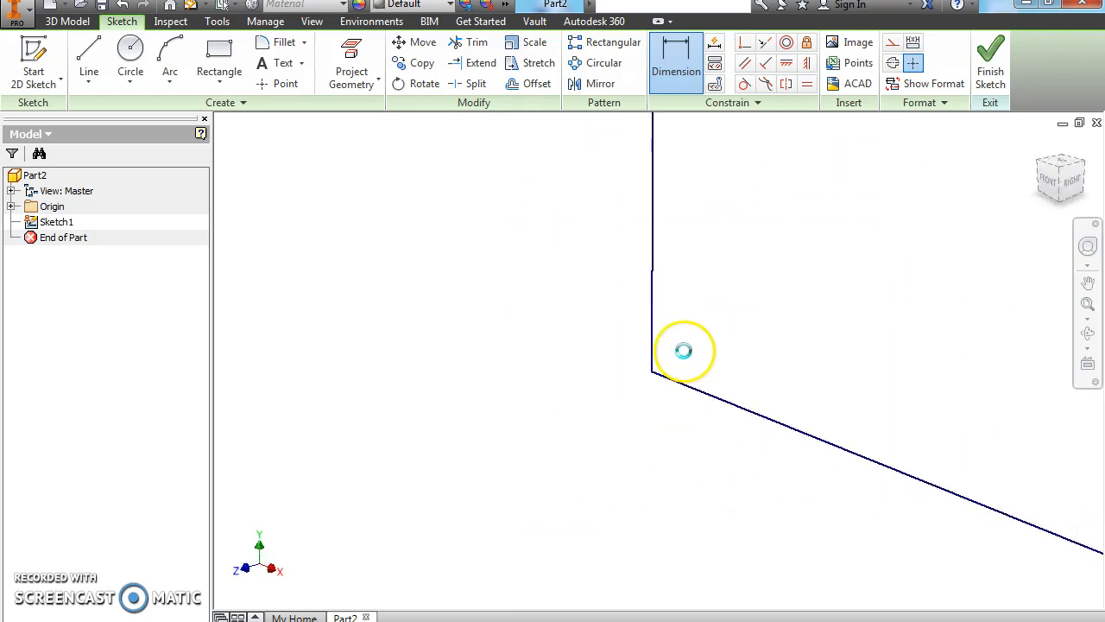
pyautogui.click(1040, 151)
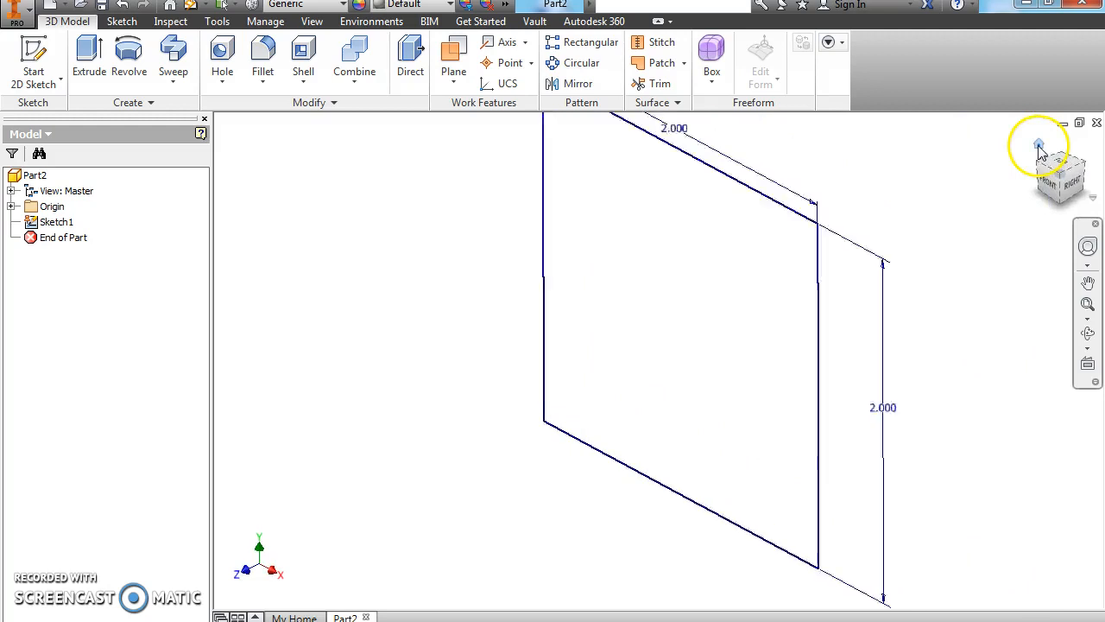
pyautogui.click(87, 56)
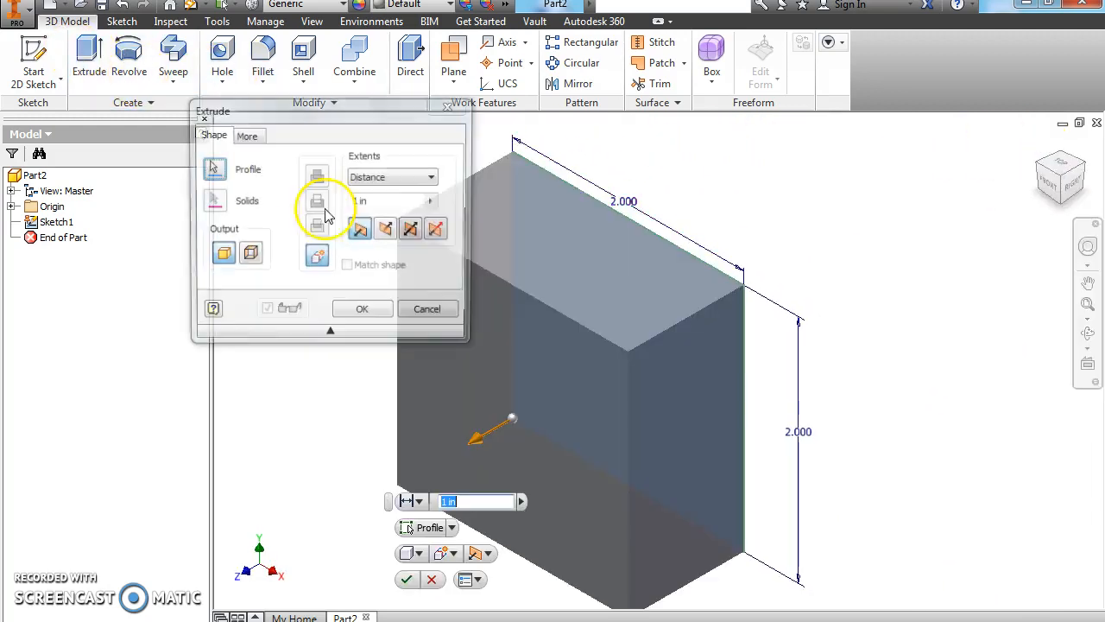
pyautogui.doubleClick(359, 202)
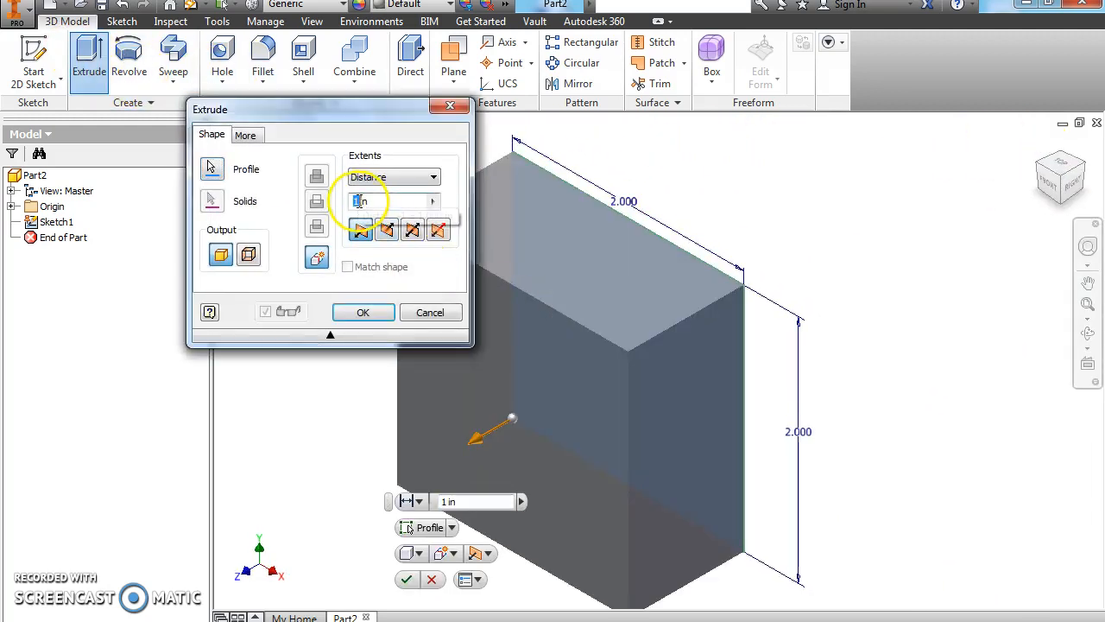
pyautogui.write('3')
pyautogui.click(363, 311)
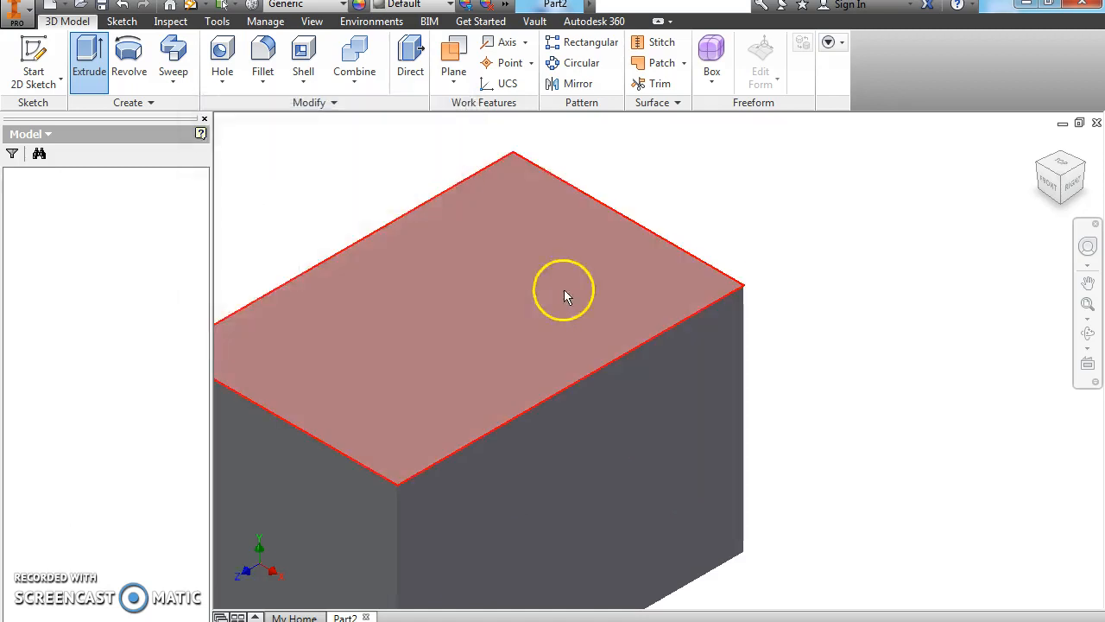
pyautogui.click(1039, 147)
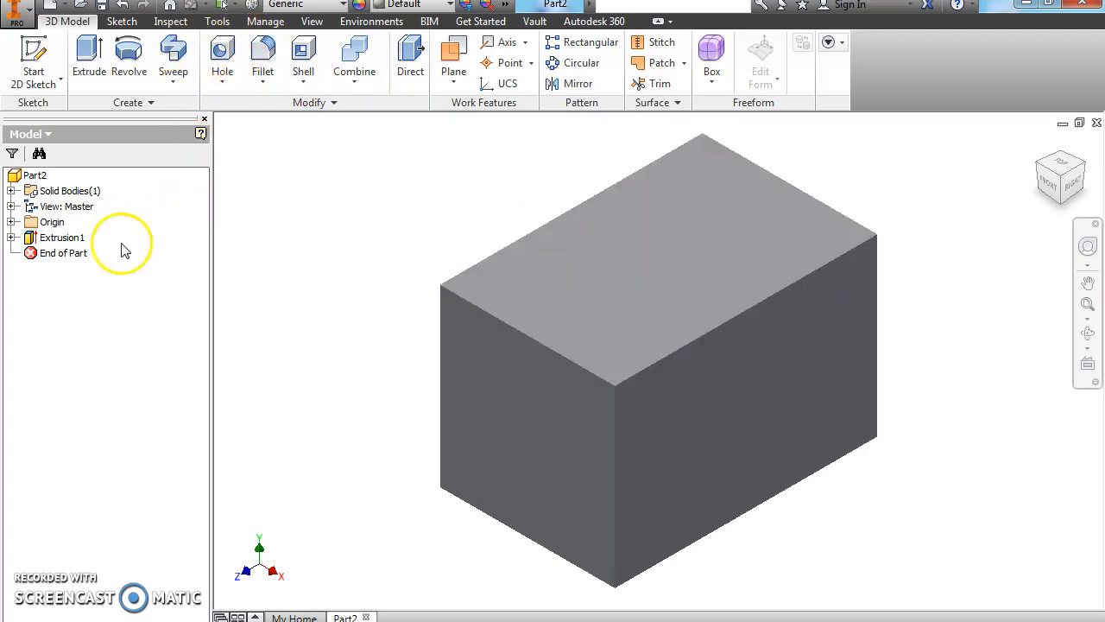
# - Edit the block's extrusion and set its distance to 4 in
pyautogui.doubleClick(62, 237)
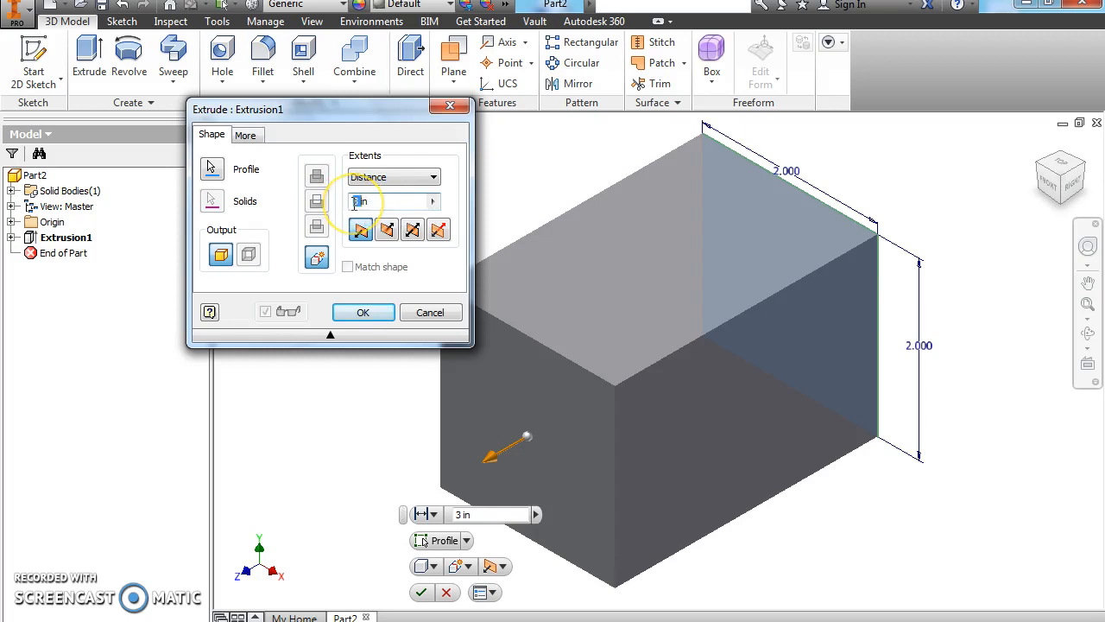
pyautogui.click(362, 312)
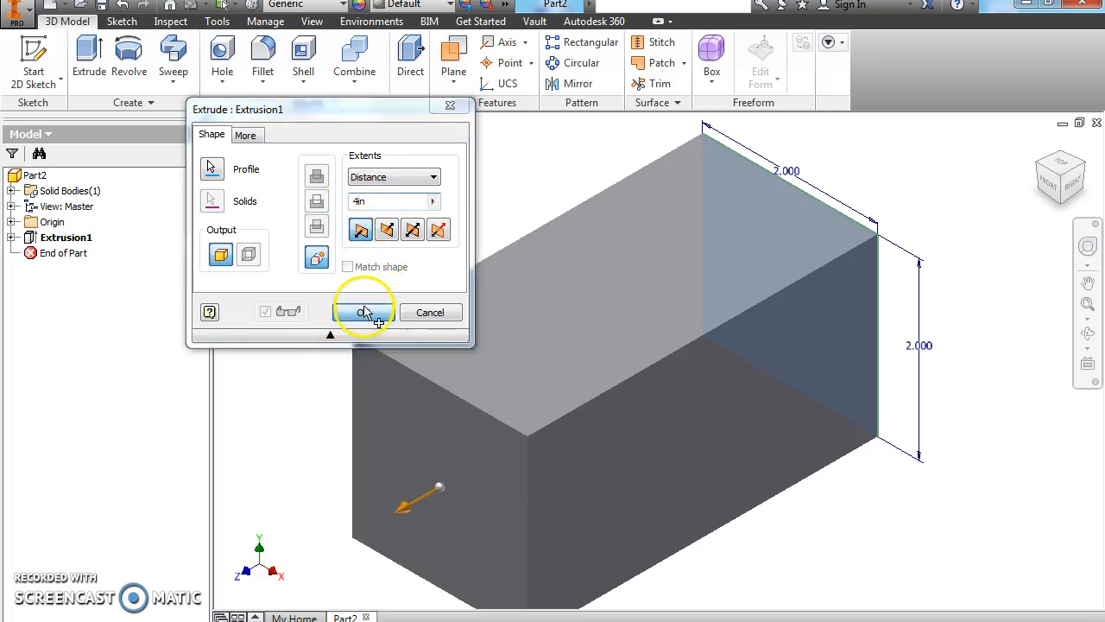
pyautogui.click(363, 313)
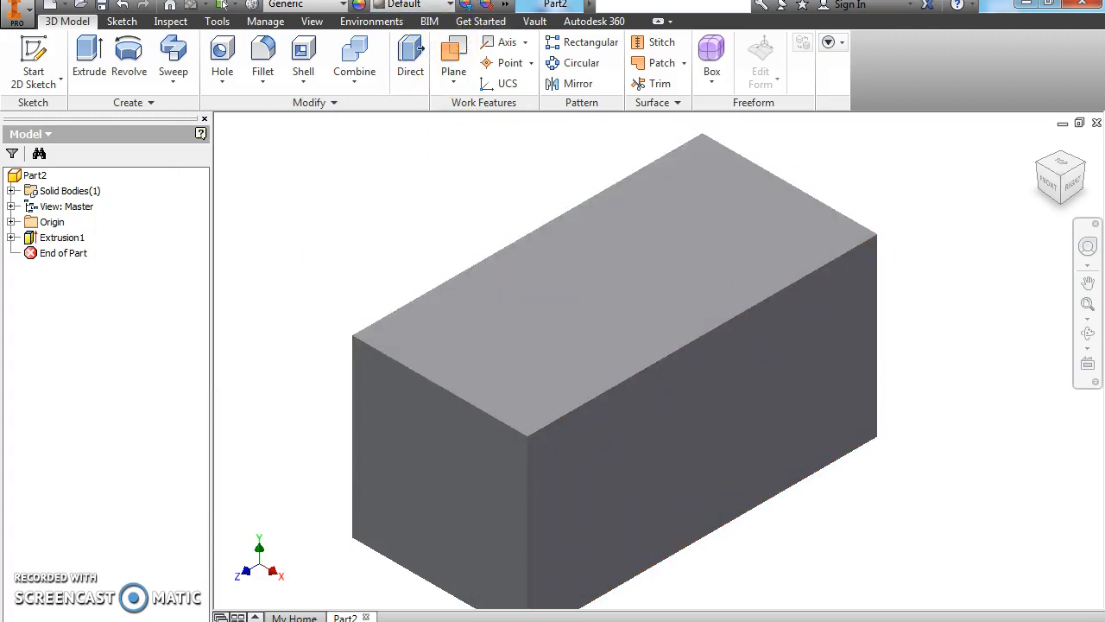
# - Apply the Smooth - Dark Forest Green appearance to the block
pyautogui.click(451, 5)
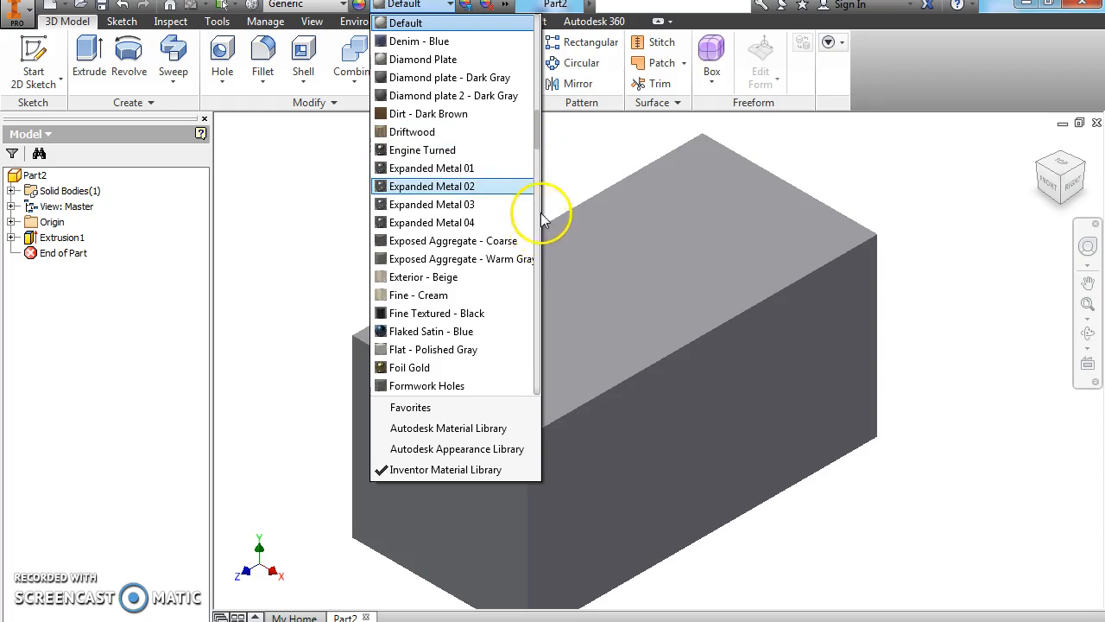
pyautogui.scroll(-5, 537, 207)
pyautogui.scroll(-10, 537, 224)
pyautogui.moveTo(537, 246); pyautogui.dragTo(532, 306)
pyautogui.scroll(-1, 533, 313)
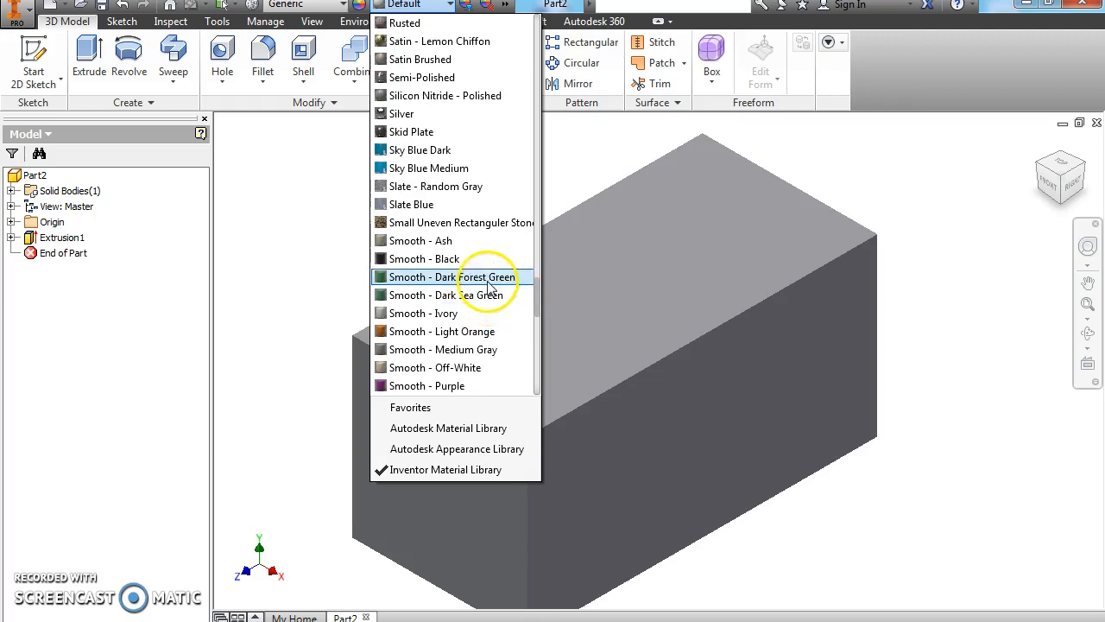
pyautogui.click(486, 277)
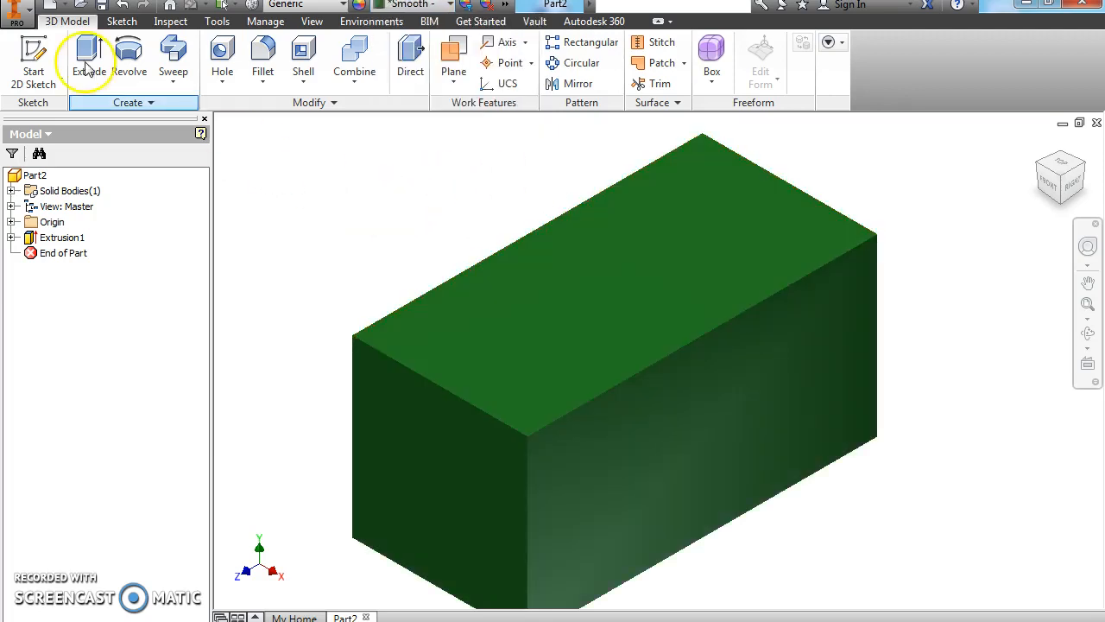
# - Save the block part under the name AssemblySquare2 in the GVCInventor for SCOM folder
pyautogui.click(28, 15)
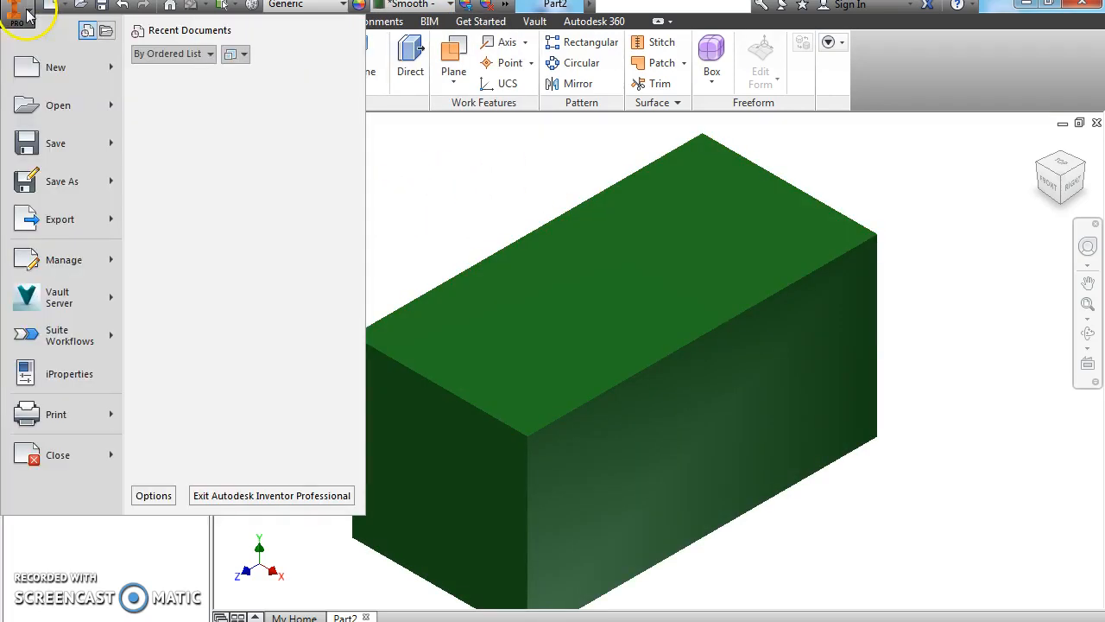
pyautogui.click(69, 181)
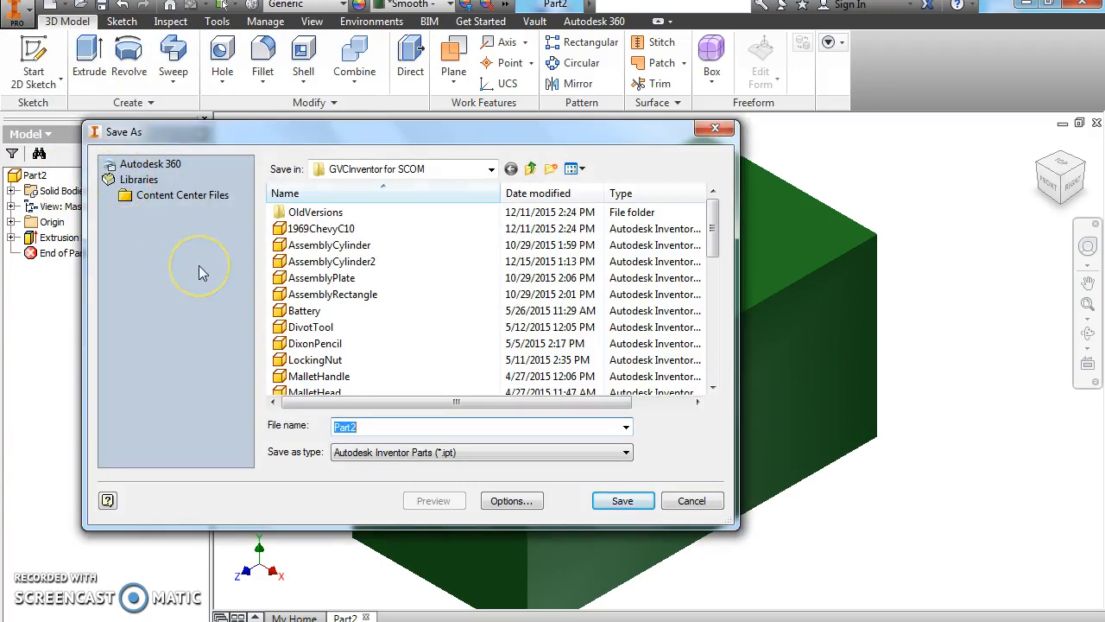
pyautogui.write('Assembl')
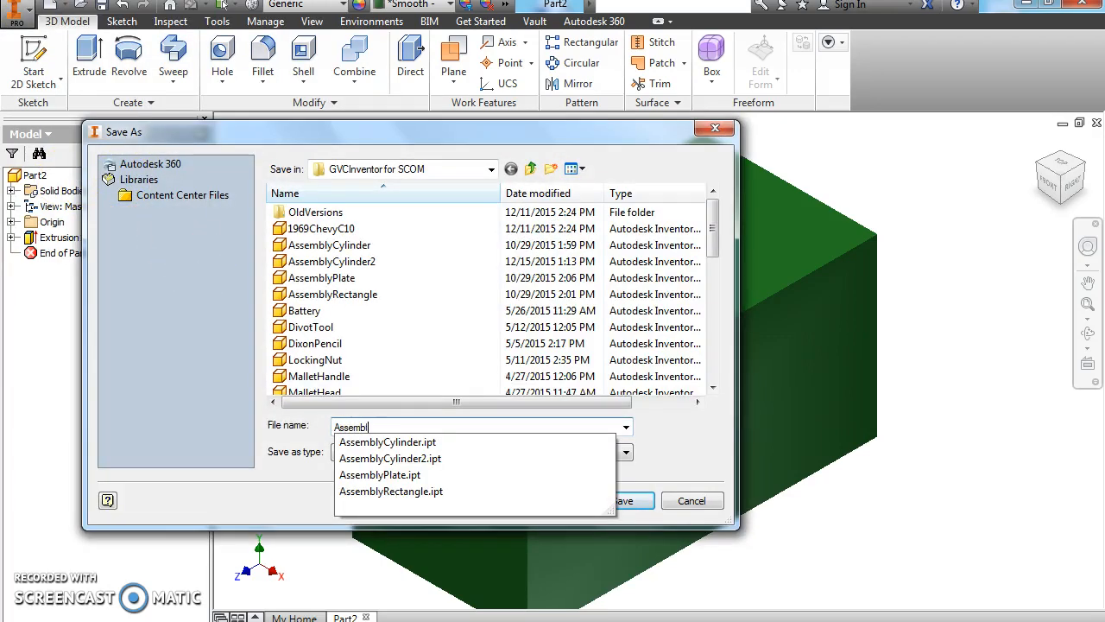
pyautogui.write('ySquare2')
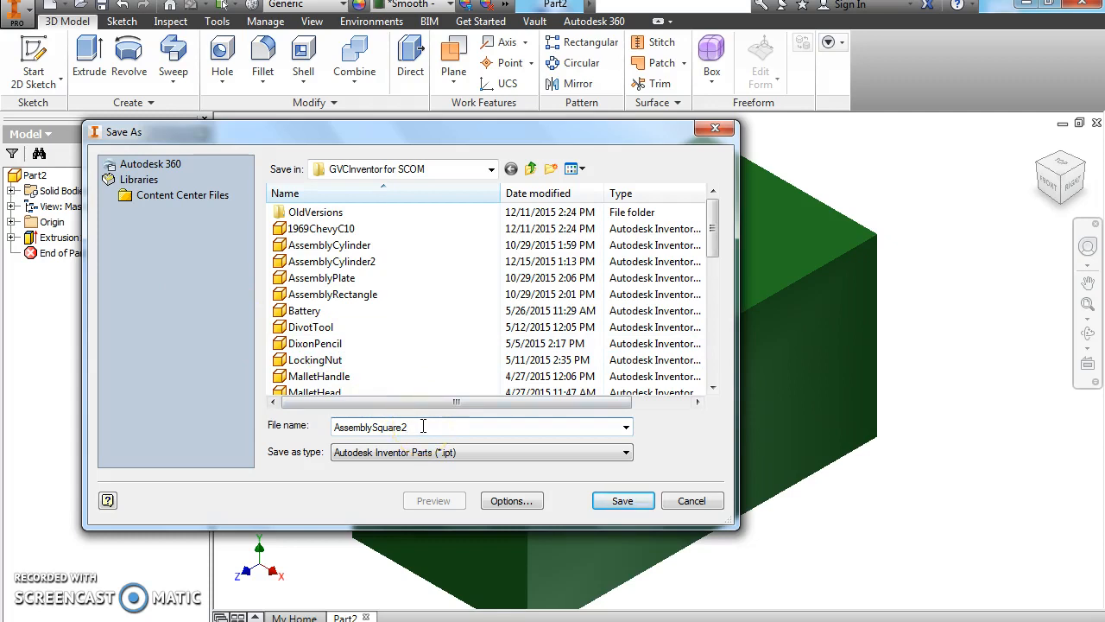
pyautogui.click(622, 501)
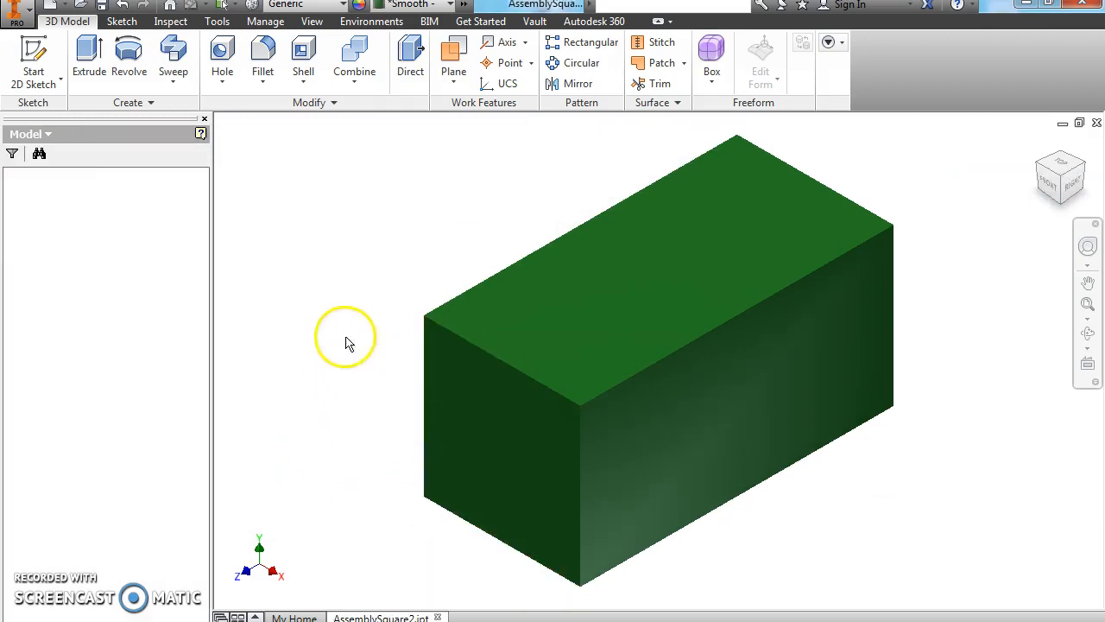
# - Close the green block part and create a new inch-unit part
pyautogui.click(1096, 123)
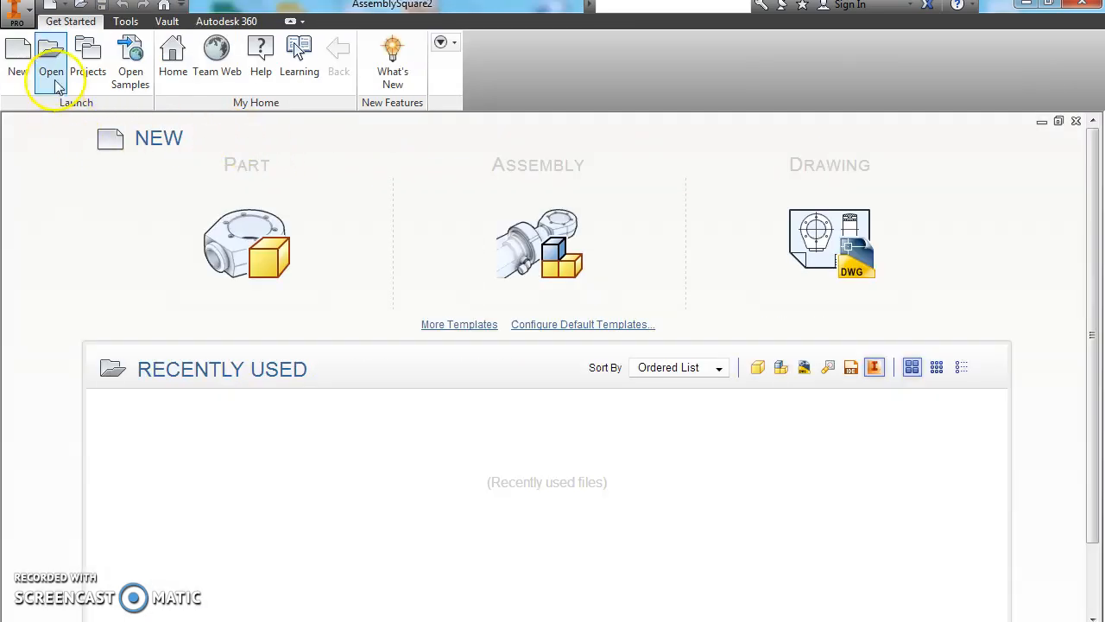
pyautogui.click(17, 64)
pyautogui.click(380, 177)
pyautogui.click(587, 561)
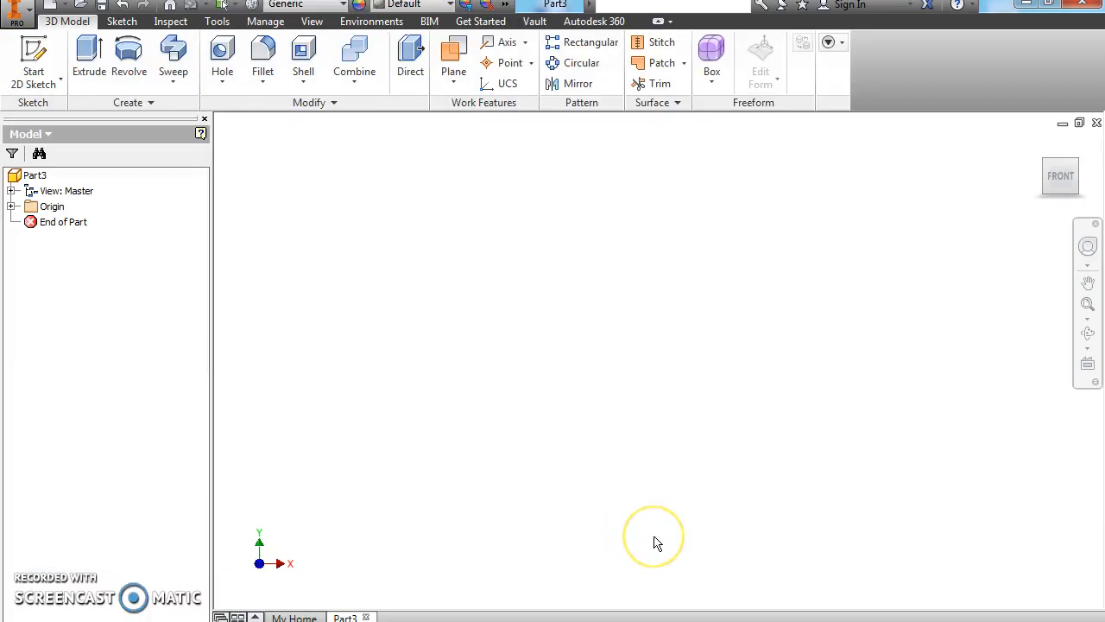
# - Start a 2D sketch on the front (XY) plane and draw a horizontal line about 0.492 in long, running right from the origin
pyautogui.click(32, 61)
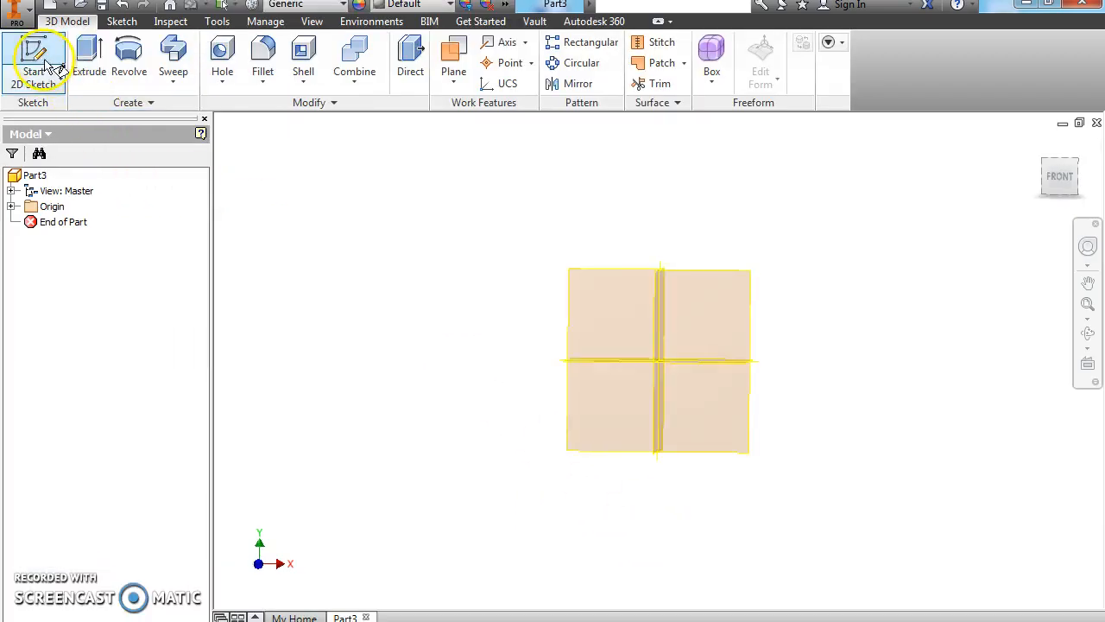
pyautogui.click(579, 229)
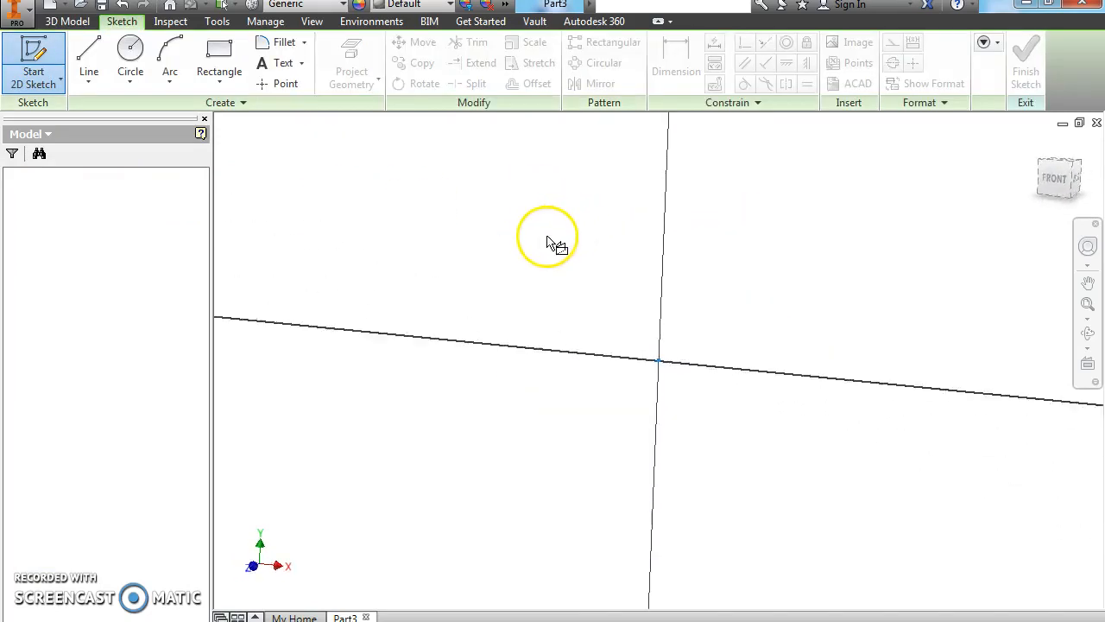
pyautogui.click(99, 58)
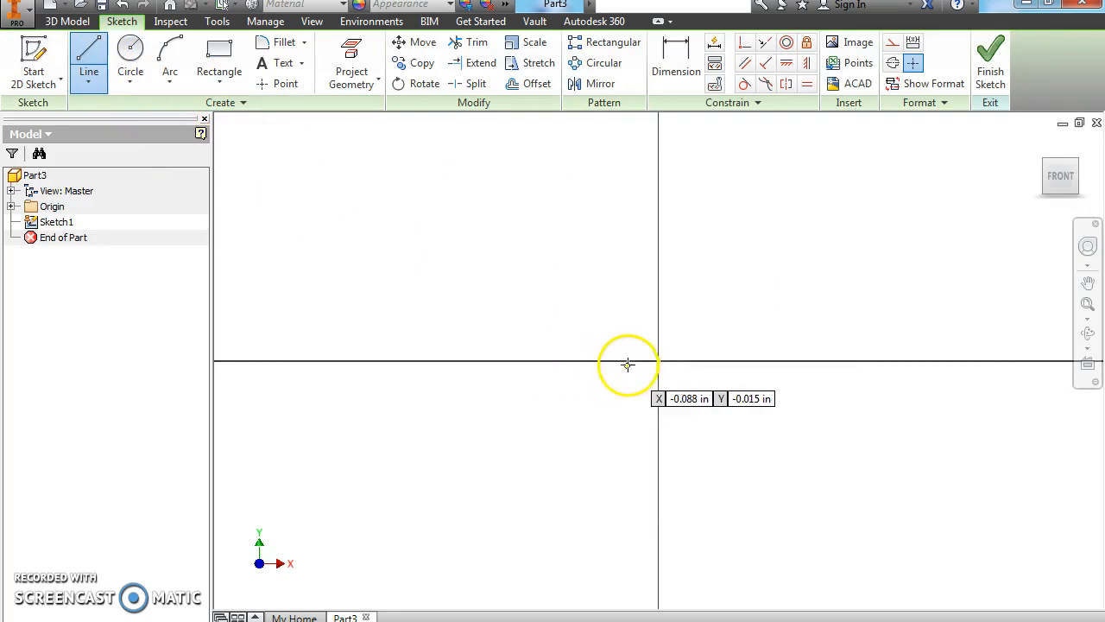
pyautogui.click(660, 361)
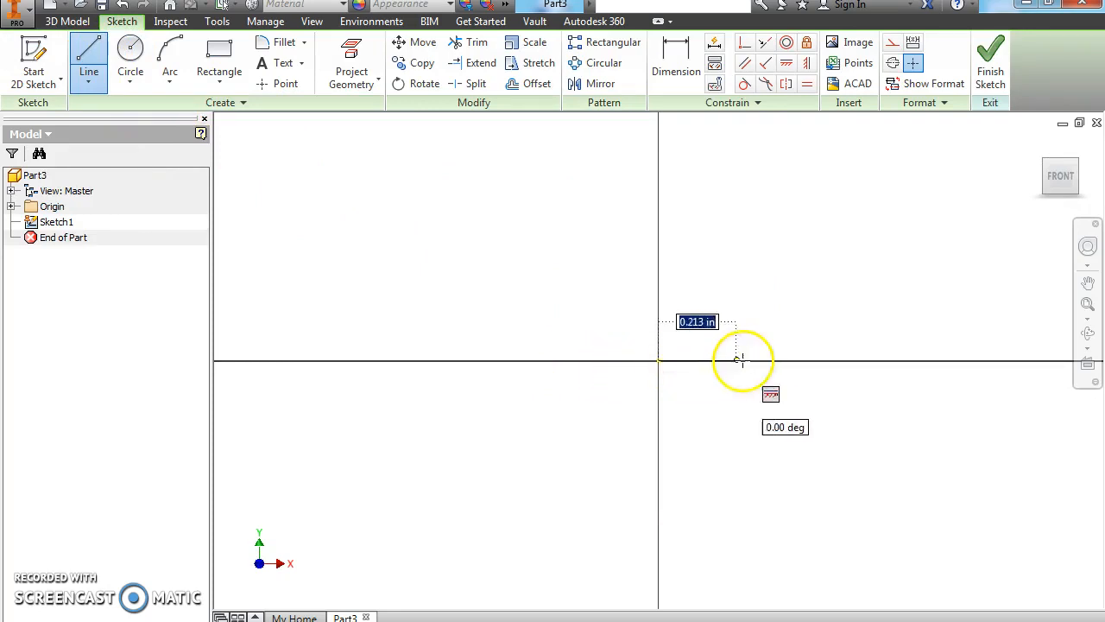
pyautogui.click(835, 359)
pyautogui.rightClick(836, 411)
pyautogui.click(890, 413)
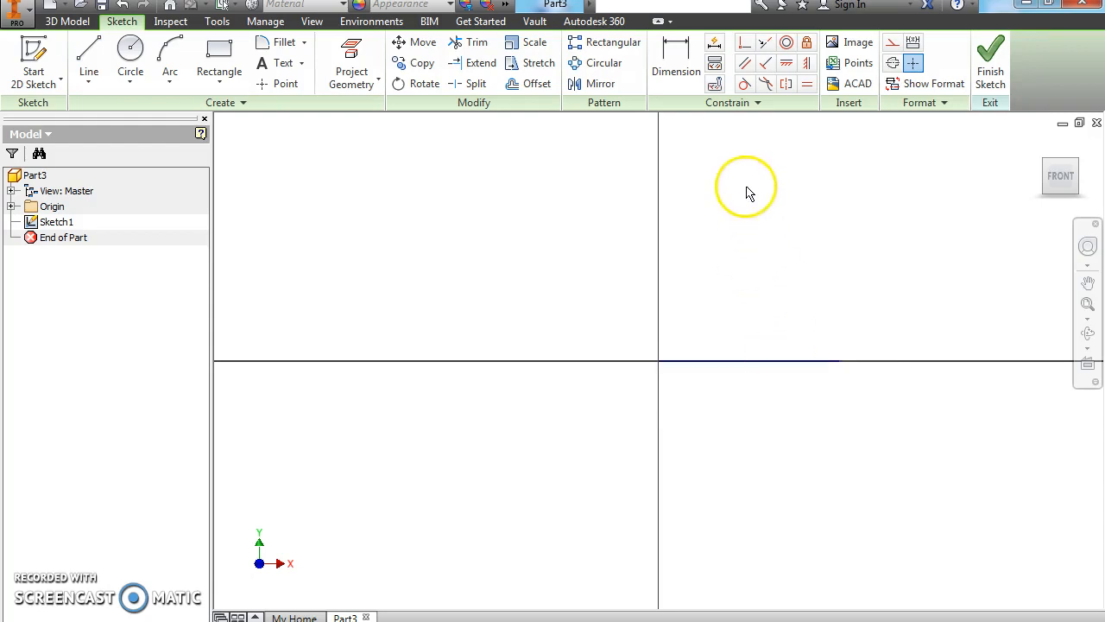
# - Dimension the horizontal line's length as 2 in
pyautogui.click(694, 69)
pyautogui.click(734, 363)
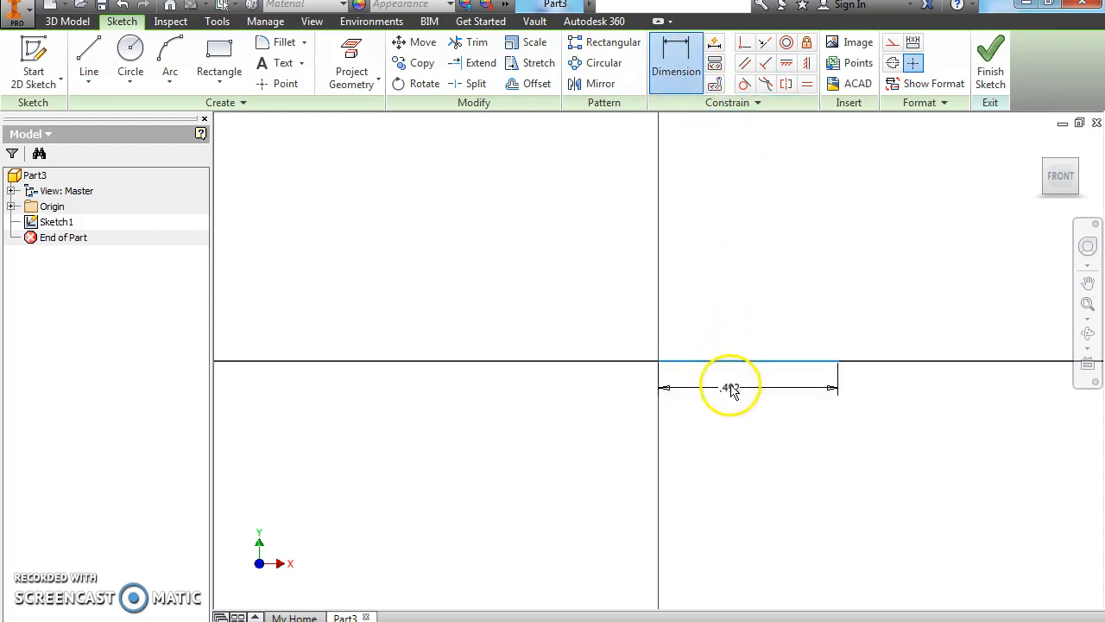
pyautogui.click(732, 406)
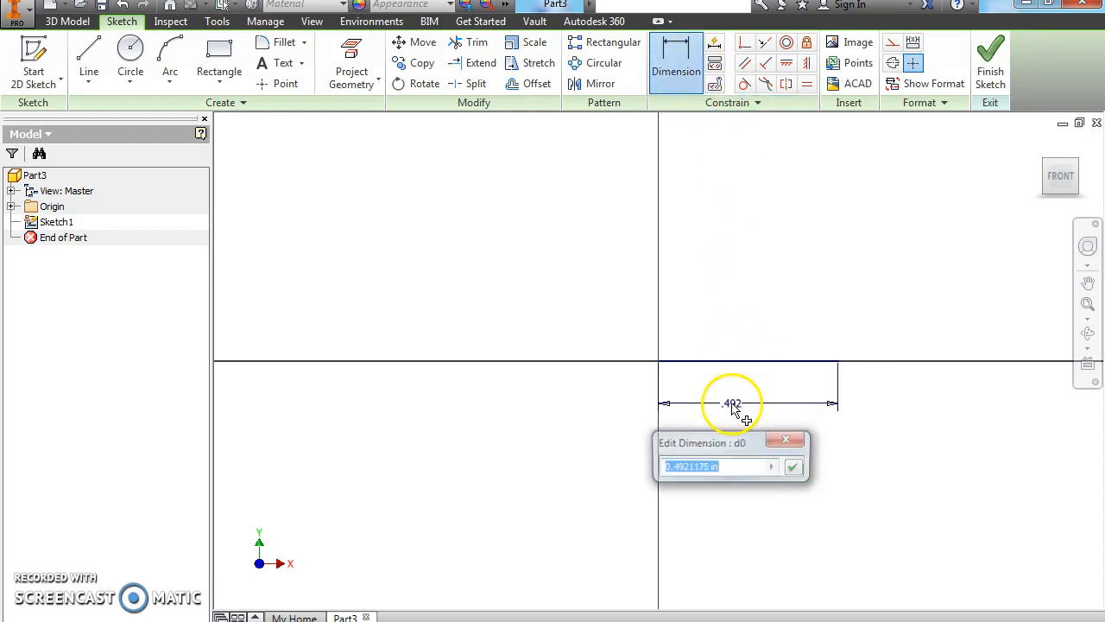
pyautogui.click(794, 467)
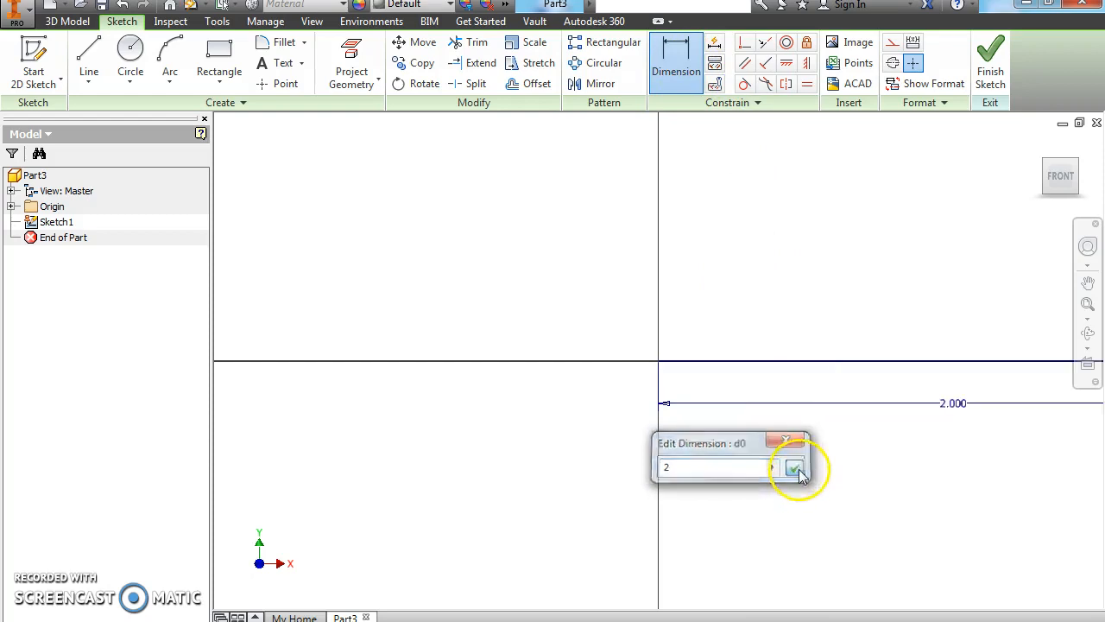
pyautogui.click(1062, 183)
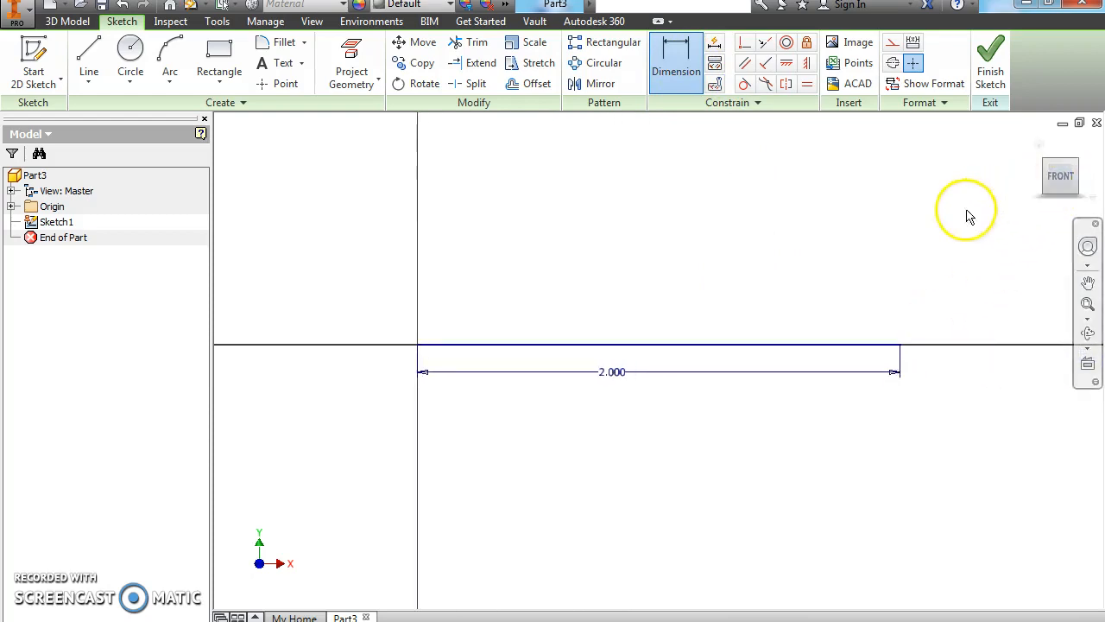
pyautogui.click(687, 347)
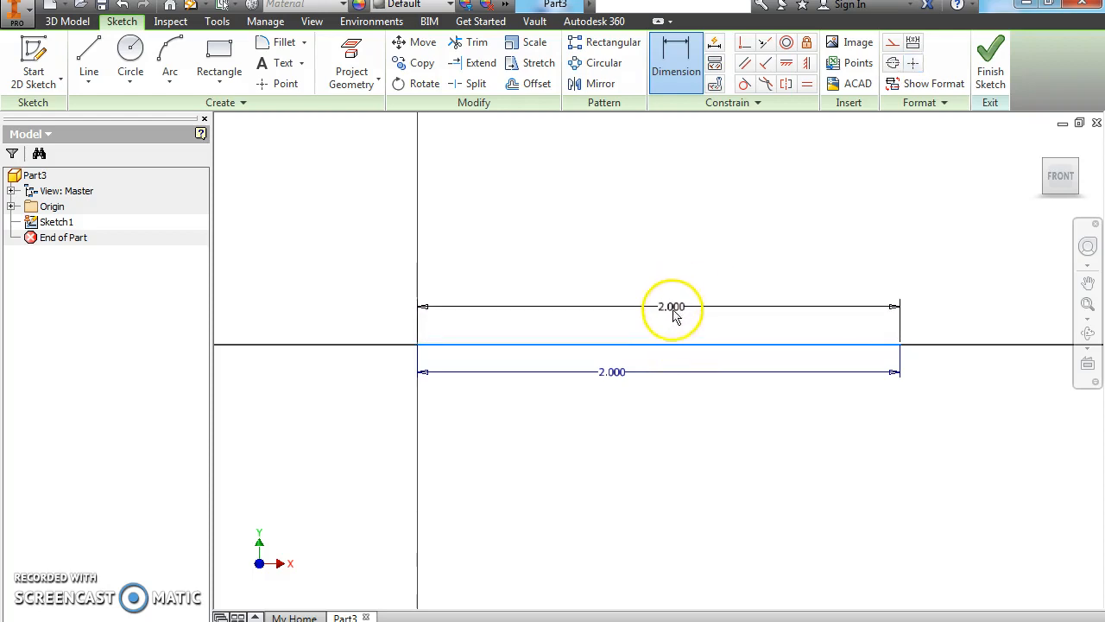
pyautogui.click(666, 335)
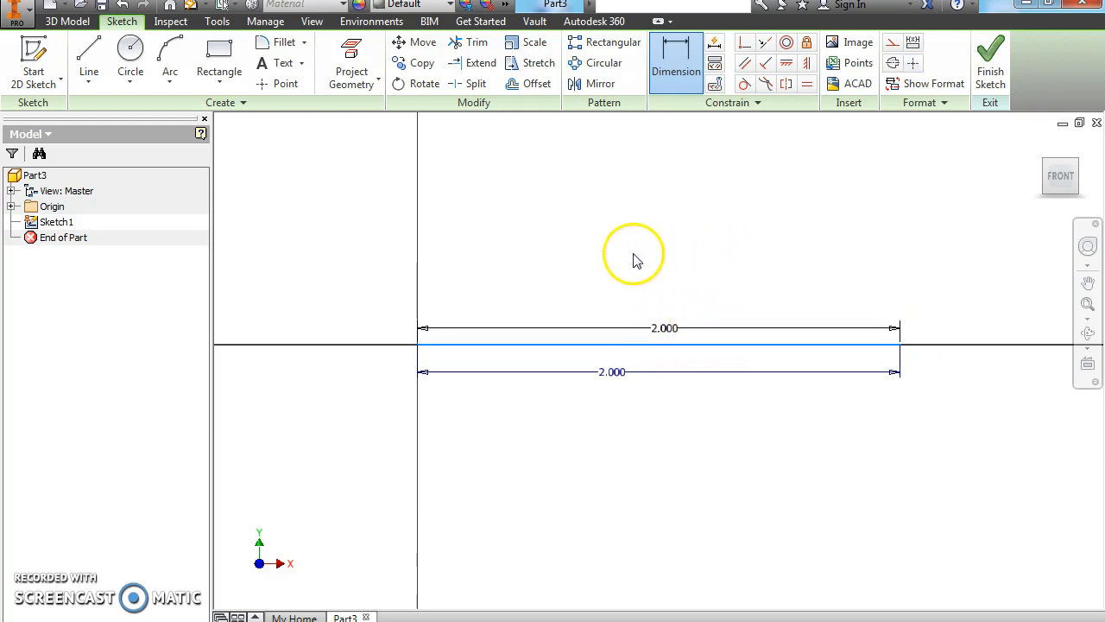
pyautogui.click(470, 406)
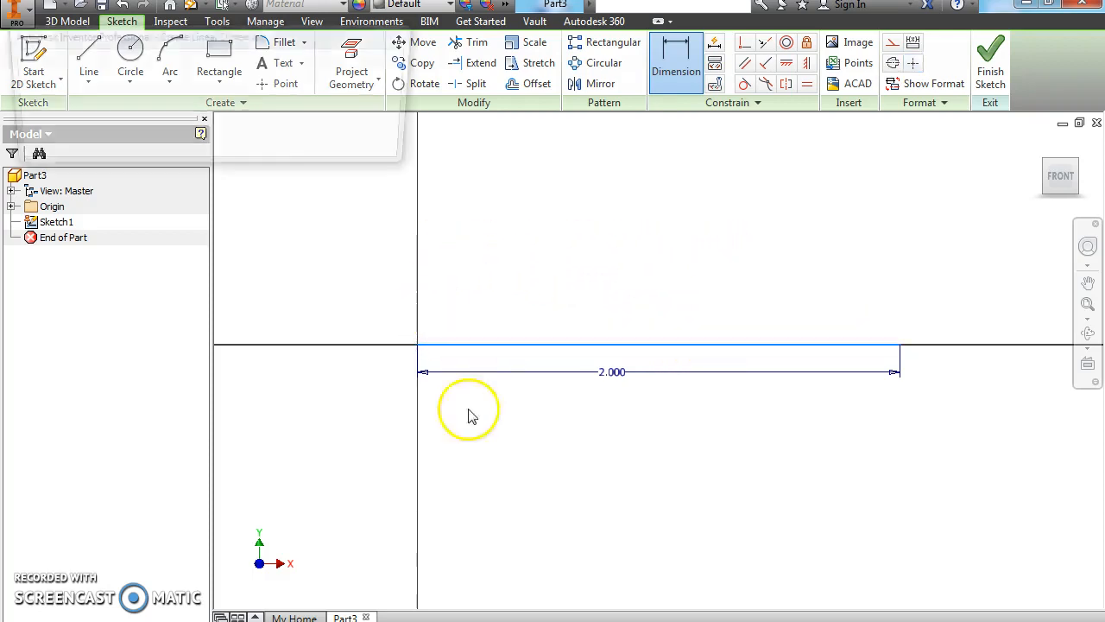
pyautogui.click(361, 162)
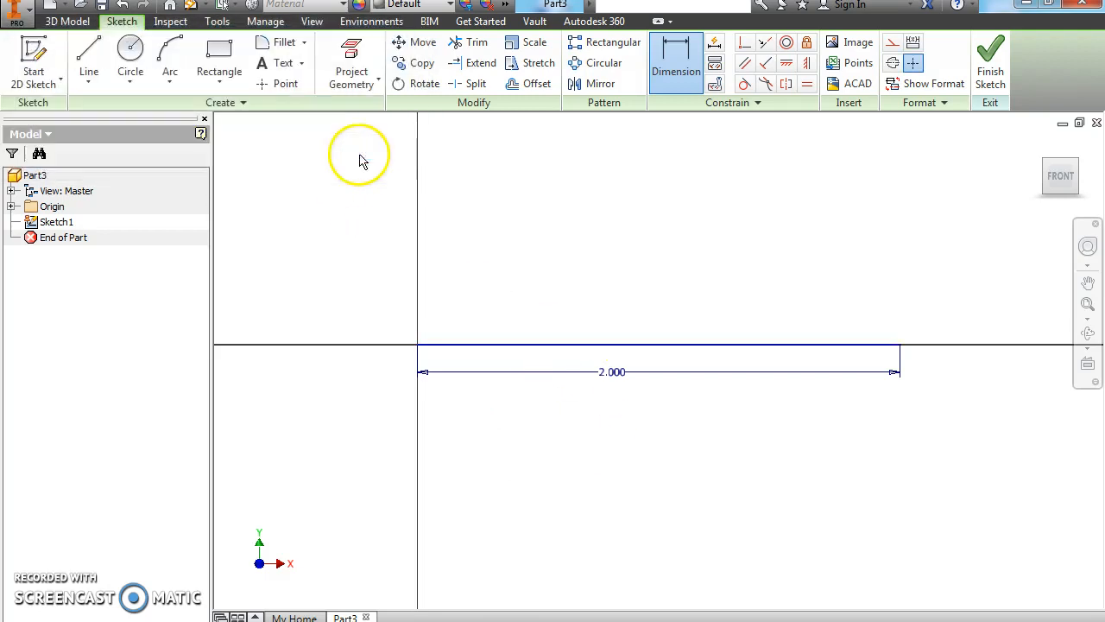
pyautogui.rightClick(575, 318)
pyautogui.click(618, 321)
pyautogui.moveTo(620, 343); pyautogui.dragTo(686, 260)
pyautogui.moveTo(658, 345); pyautogui.dragTo(728, 268)
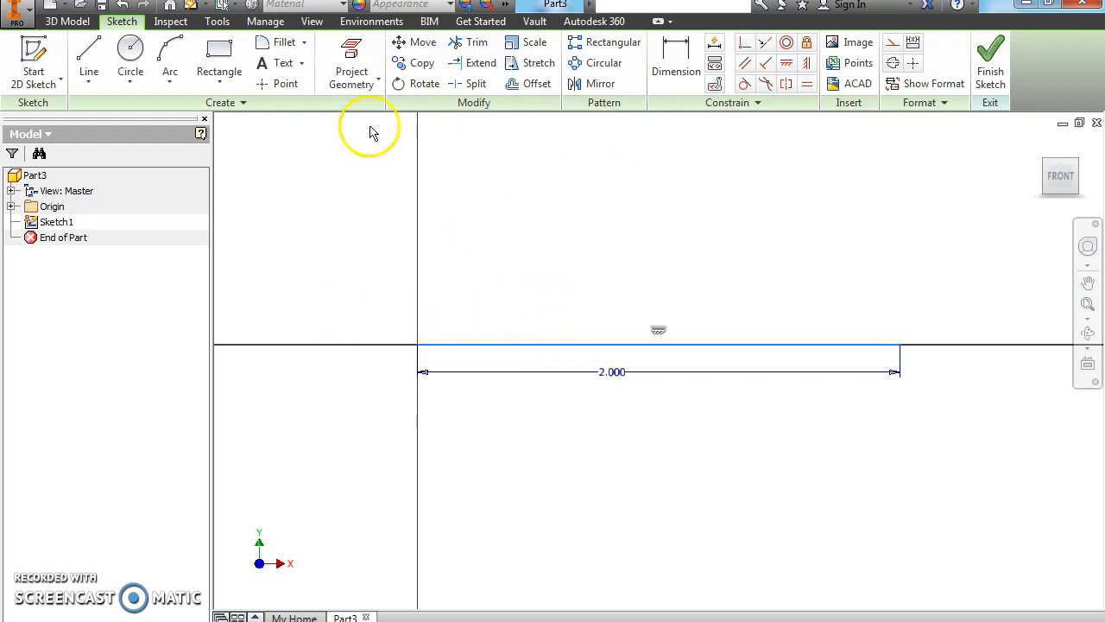
# - Draw two sloping lines, each about 1.104 in long, from an apex above the base line's midpoint to its two ends, closing a triangle
pyautogui.click(88, 53)
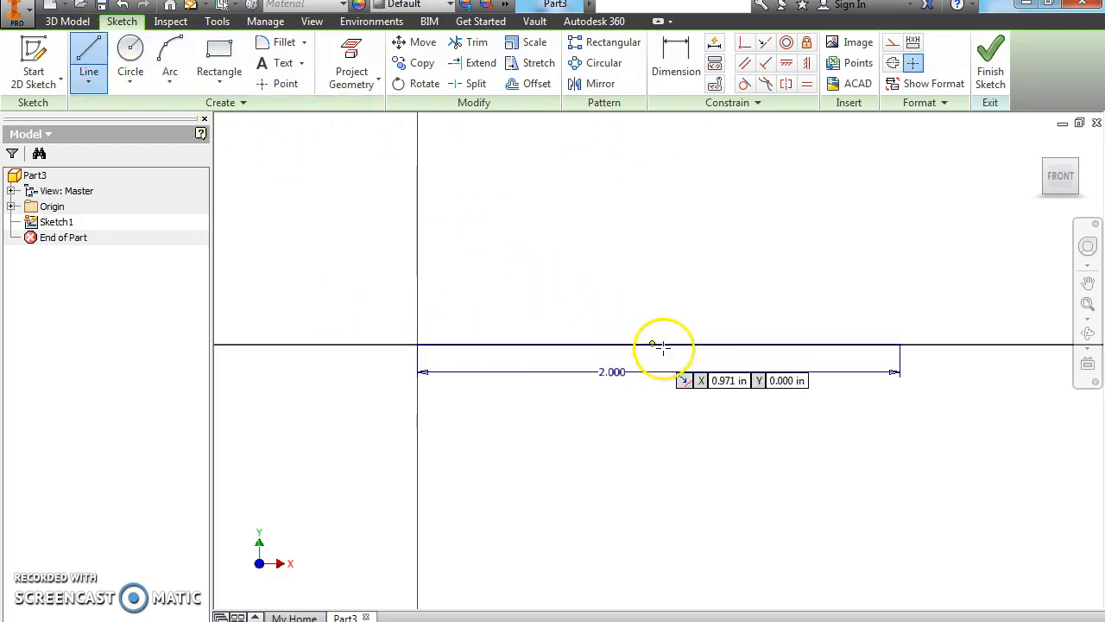
pyautogui.scroll(2, 658, 343)
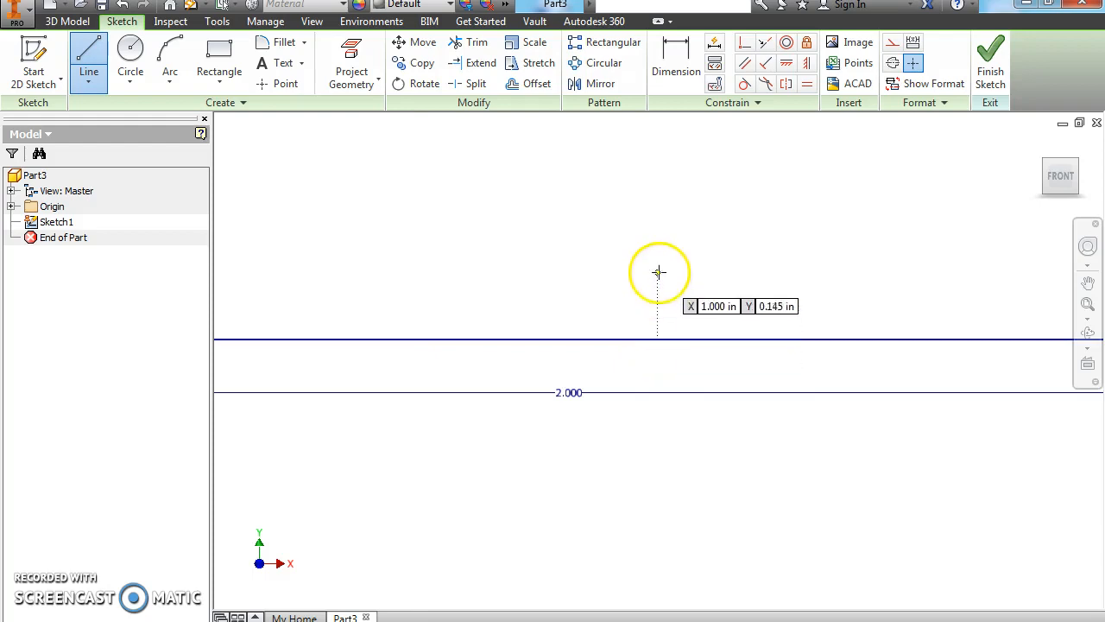
pyautogui.click(661, 125)
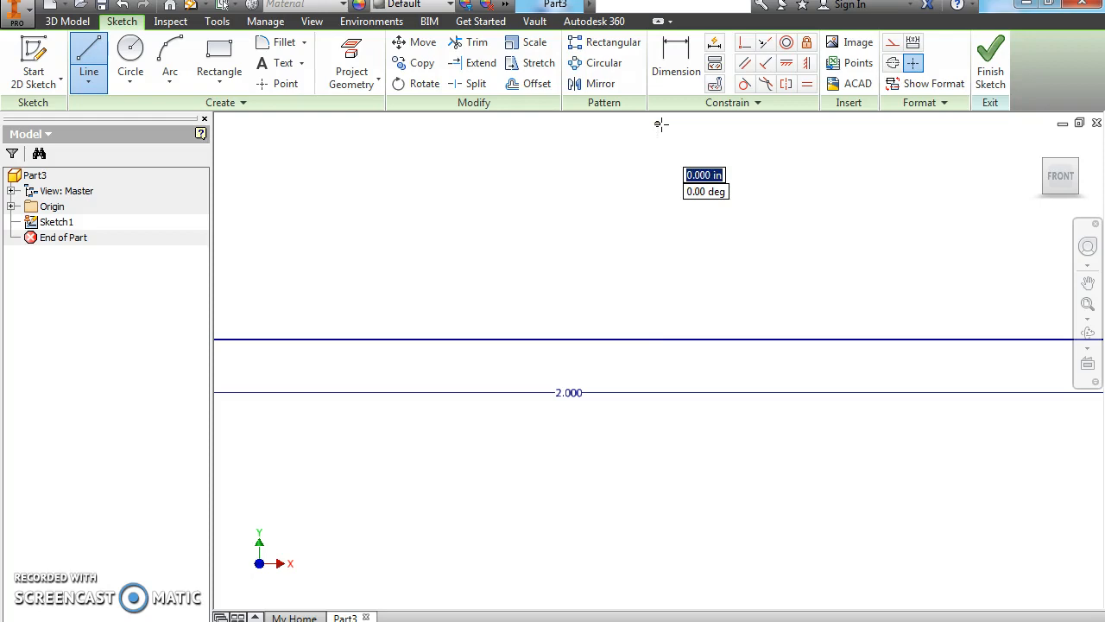
pyautogui.scroll(-3, 648, 185)
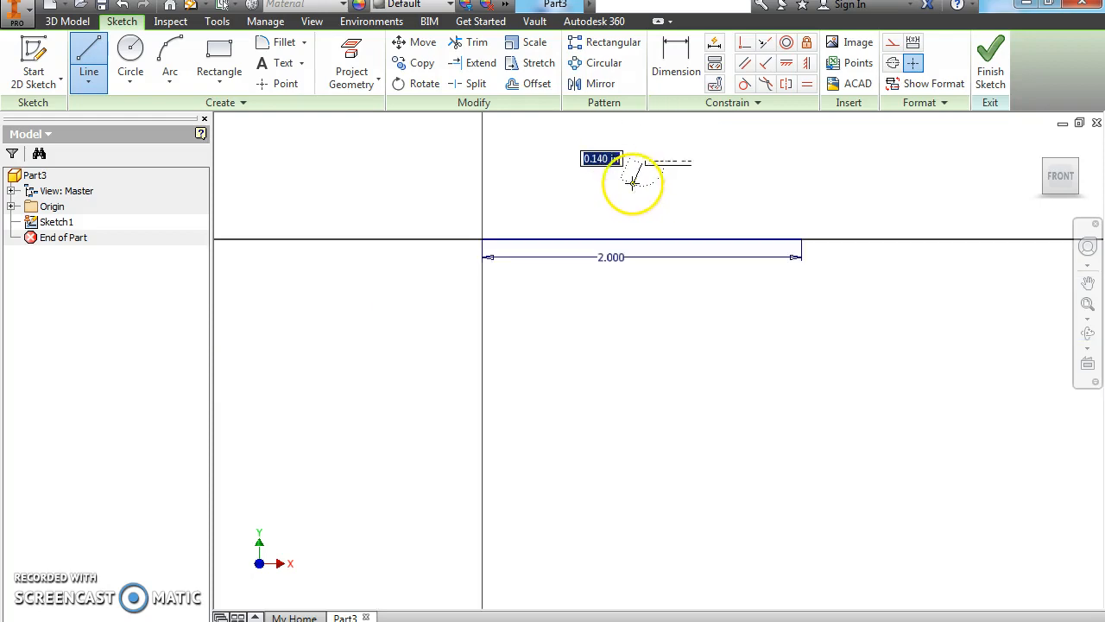
pyautogui.click(482, 238)
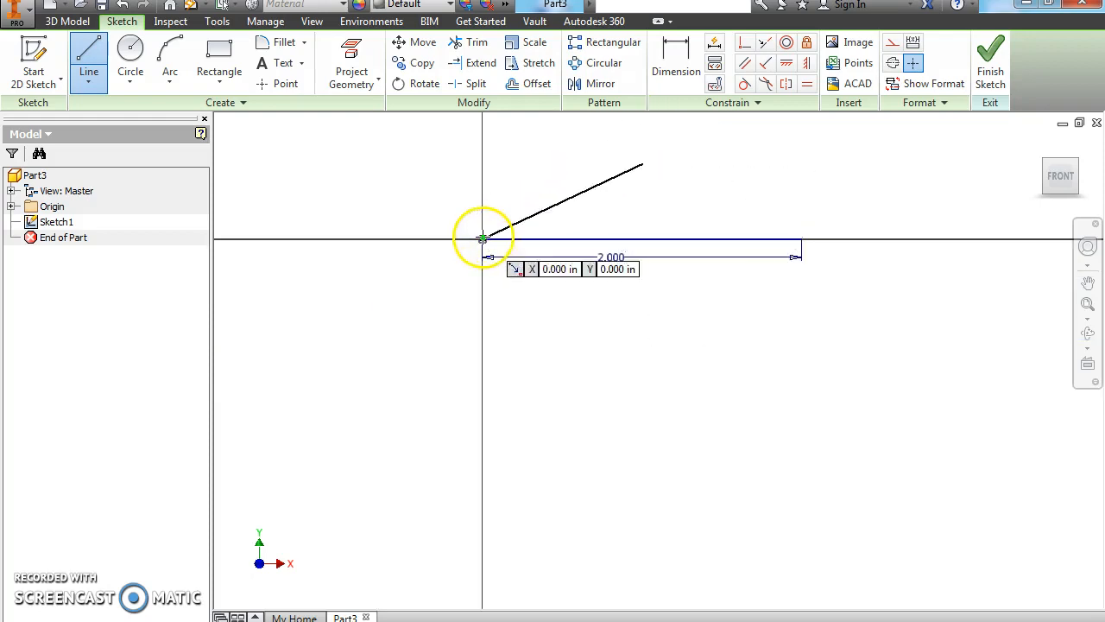
pyautogui.click(642, 164)
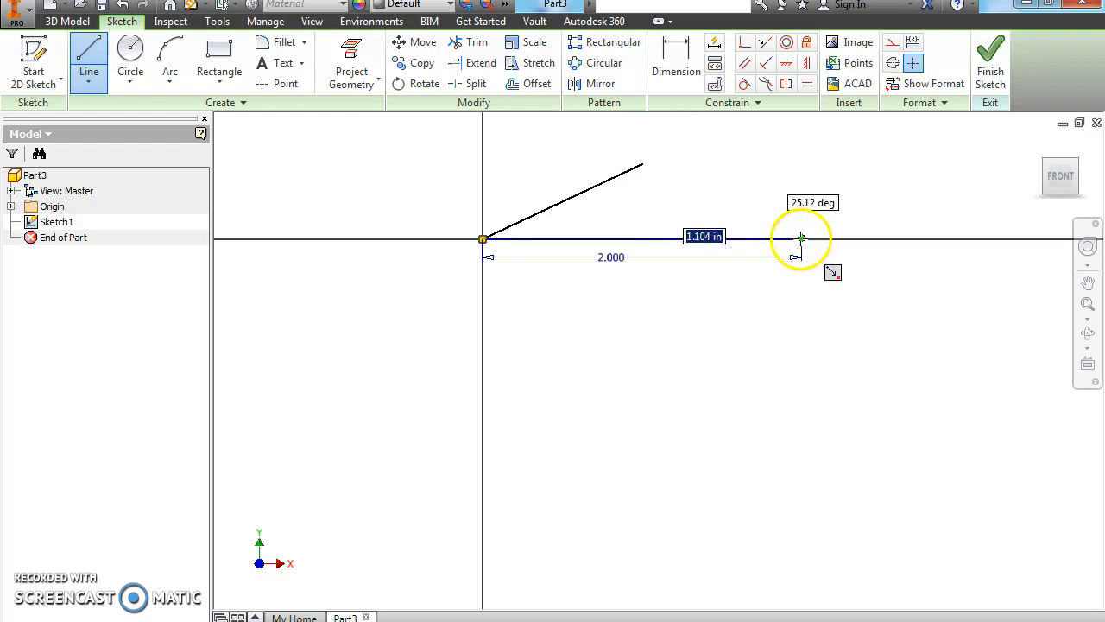
pyautogui.click(801, 238)
# - Dimension the triangle's right side as 2 in and the left side's vertical height as 2 in
pyautogui.rightClick(802, 184)
pyautogui.click(702, 210)
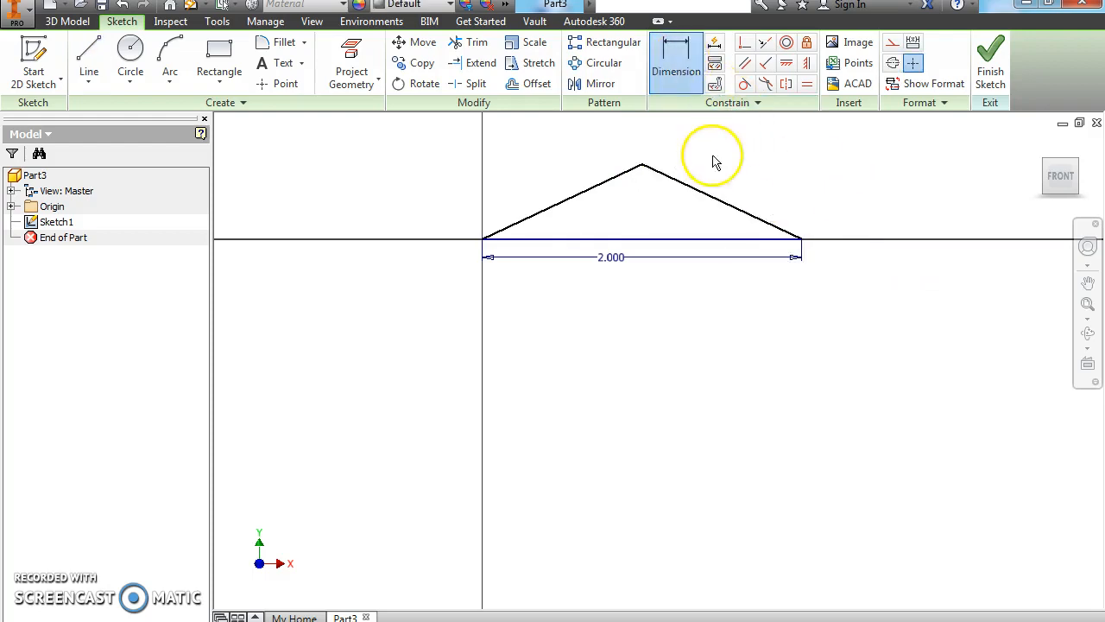
pyautogui.click(715, 197)
pyautogui.click(734, 173)
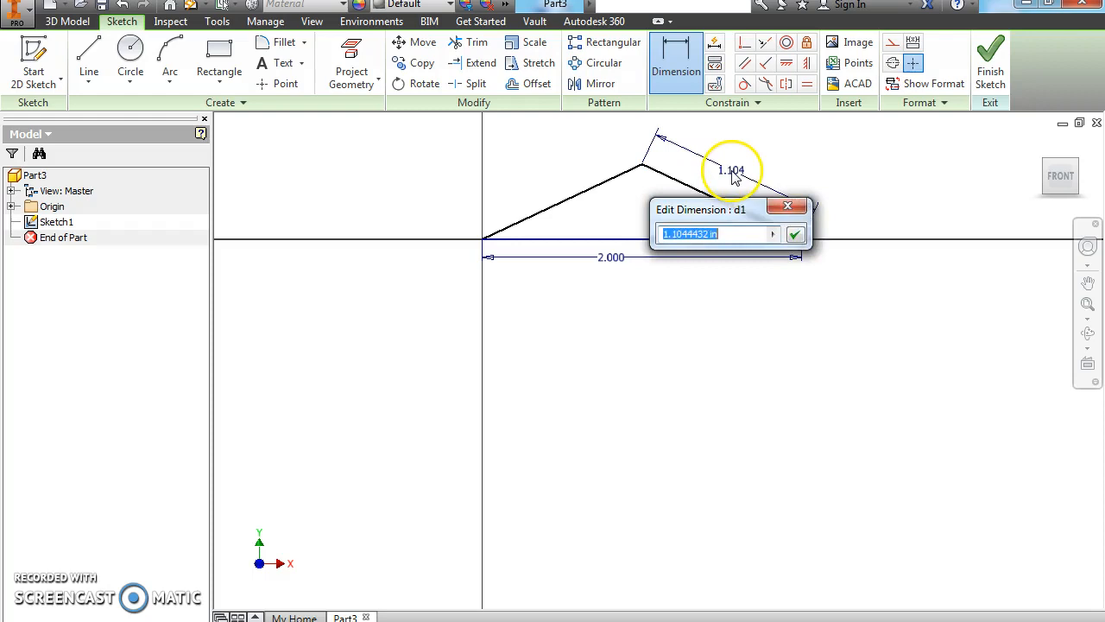
pyautogui.click(795, 234)
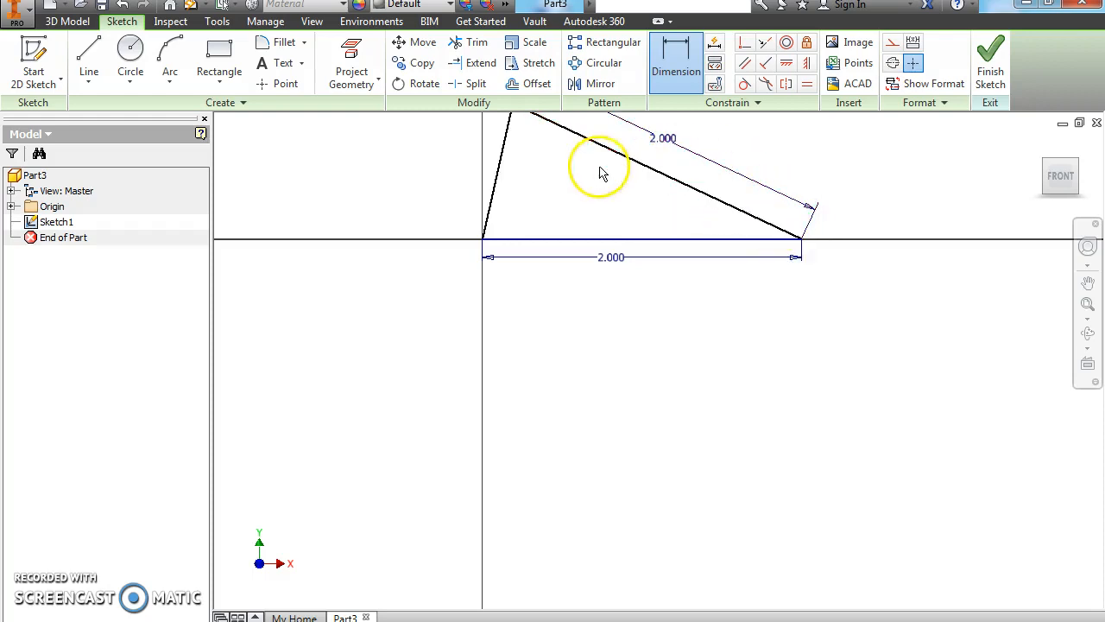
pyautogui.click(501, 173)
pyautogui.click(409, 162)
pyautogui.write('2')
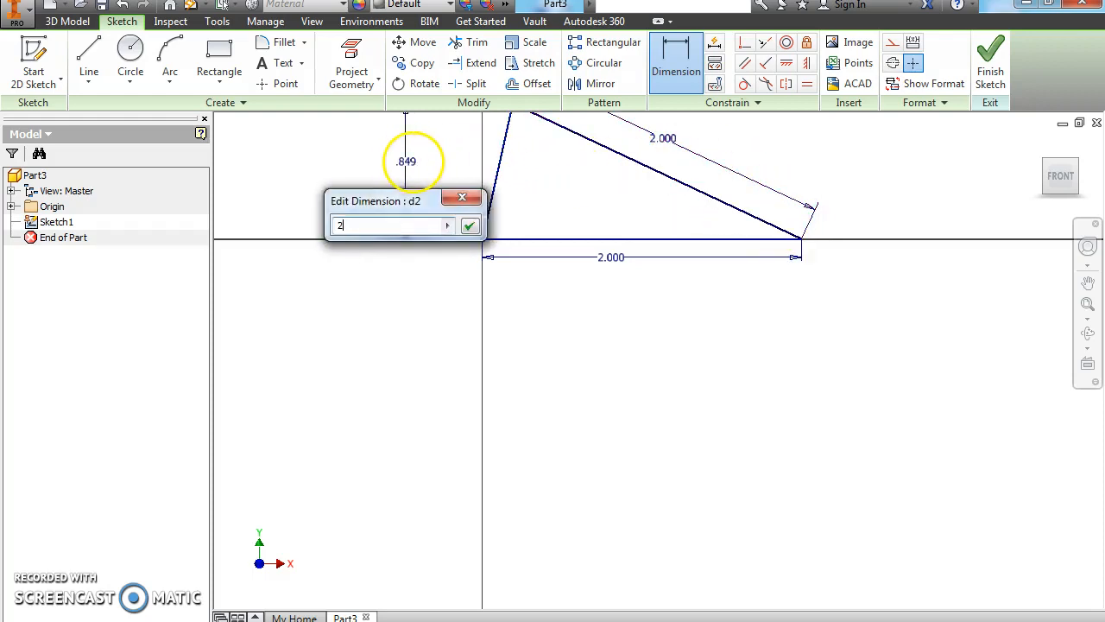
pyautogui.click(471, 226)
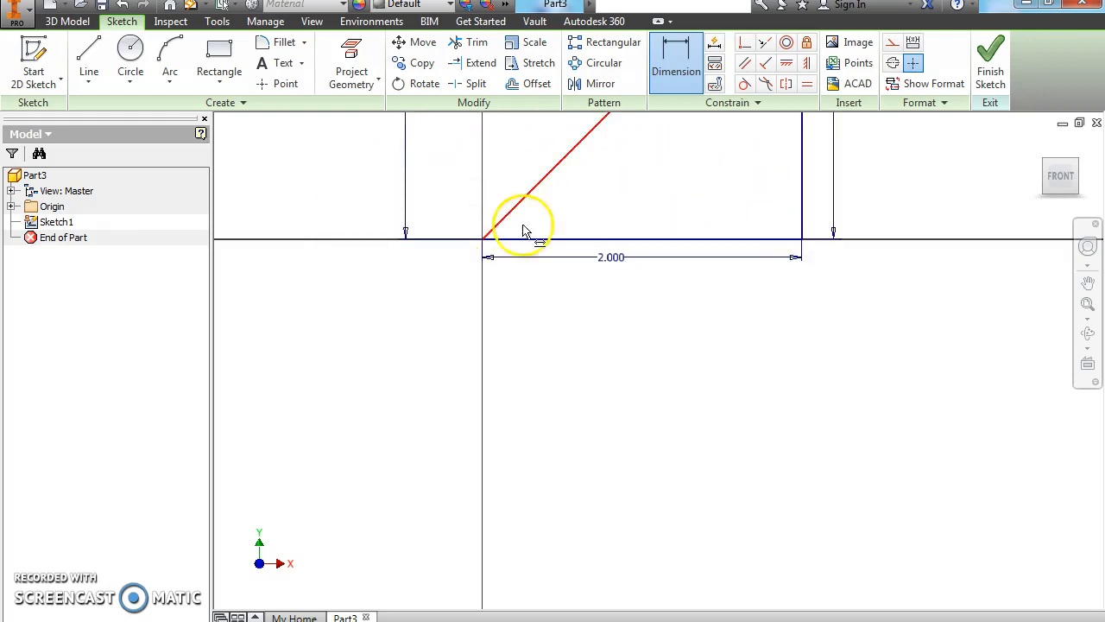
# - Try to align the fully dimensioned triangle's apex with its base using a Vertical constraint
pyautogui.click(1039, 146)
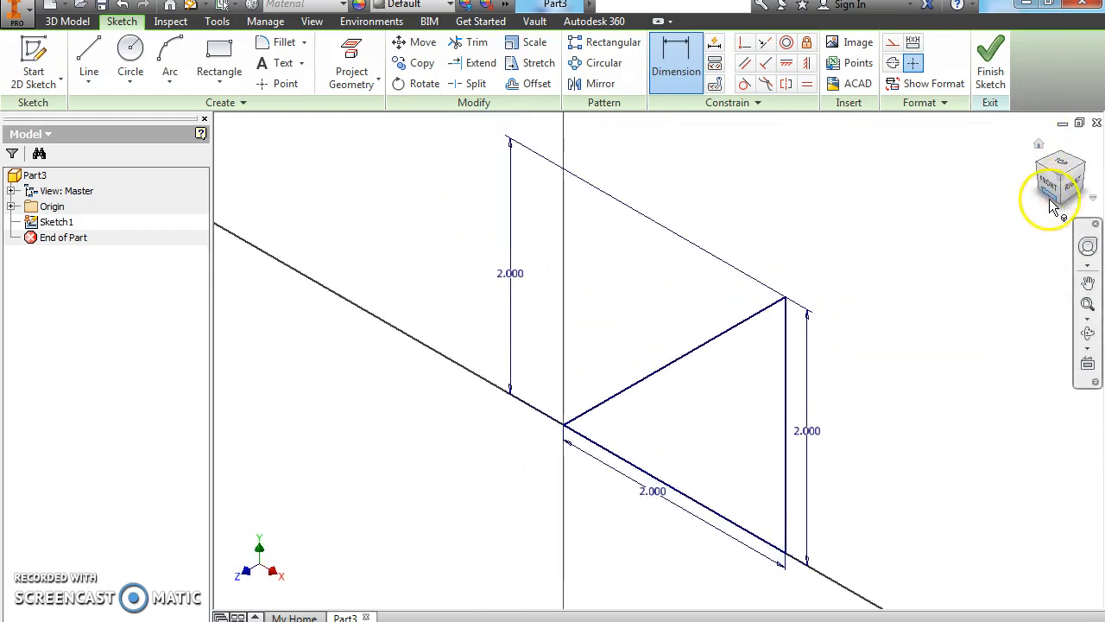
pyautogui.click(1054, 192)
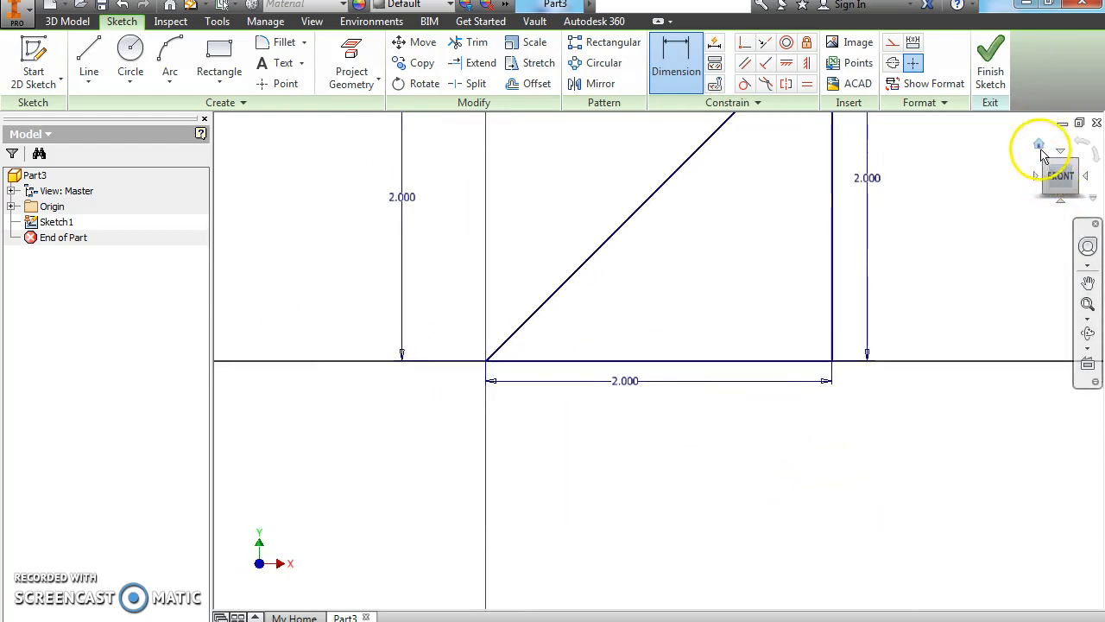
pyautogui.scroll(-5, 947, 244)
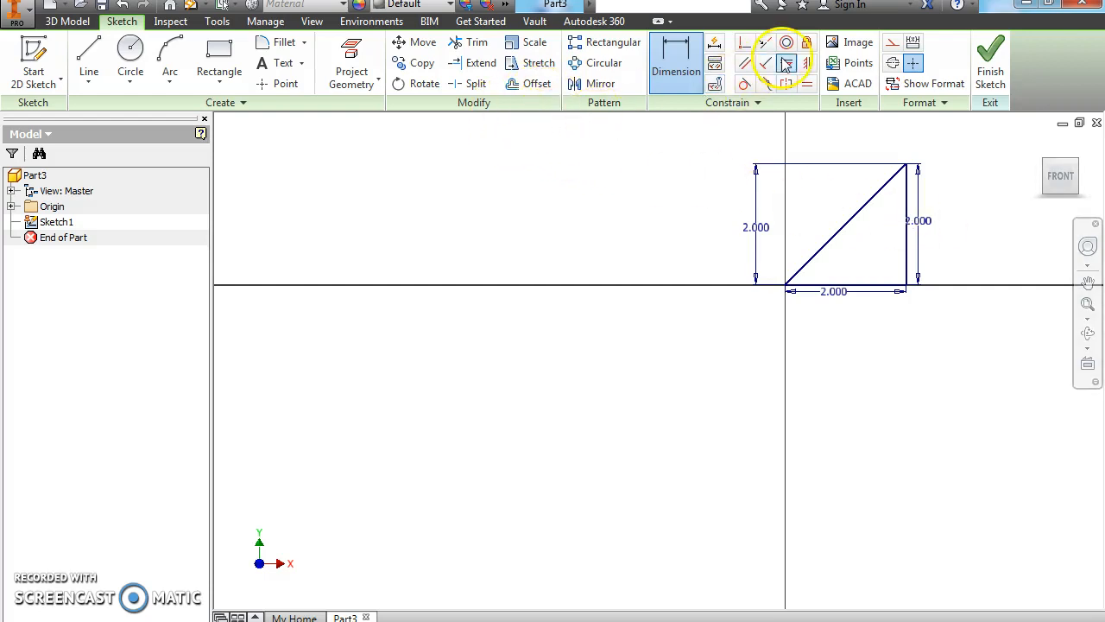
pyautogui.click(806, 63)
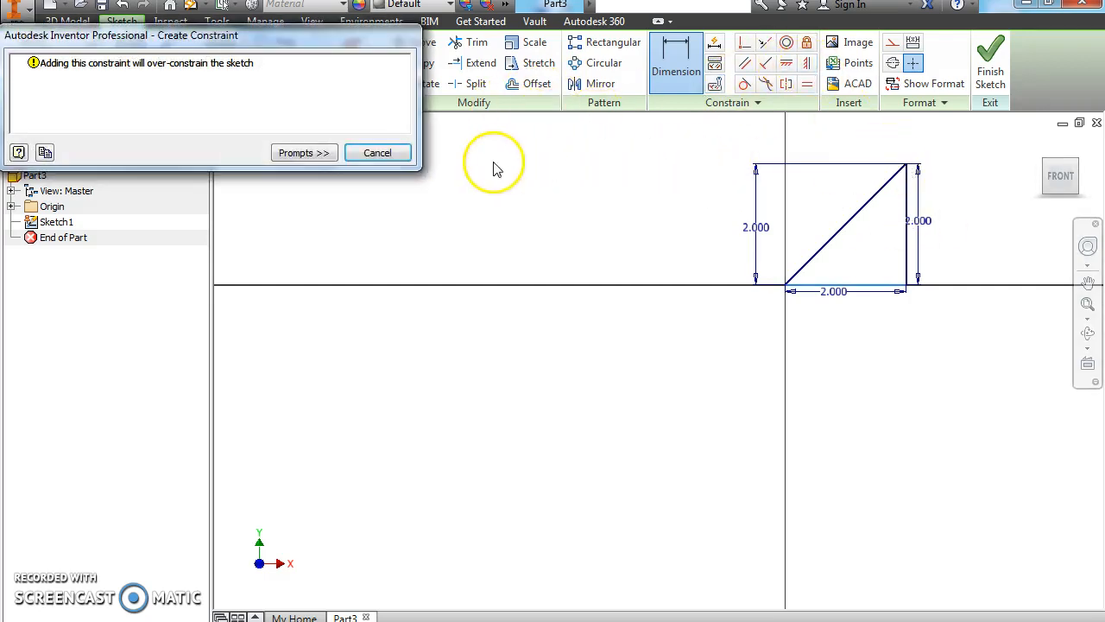
pyautogui.click(376, 153)
pyautogui.rightClick(672, 209)
pyautogui.click(723, 209)
# - Delete the 2 in dimensions on the triangle's left and right sides, keeping the base dimension
pyautogui.rightClick(753, 237)
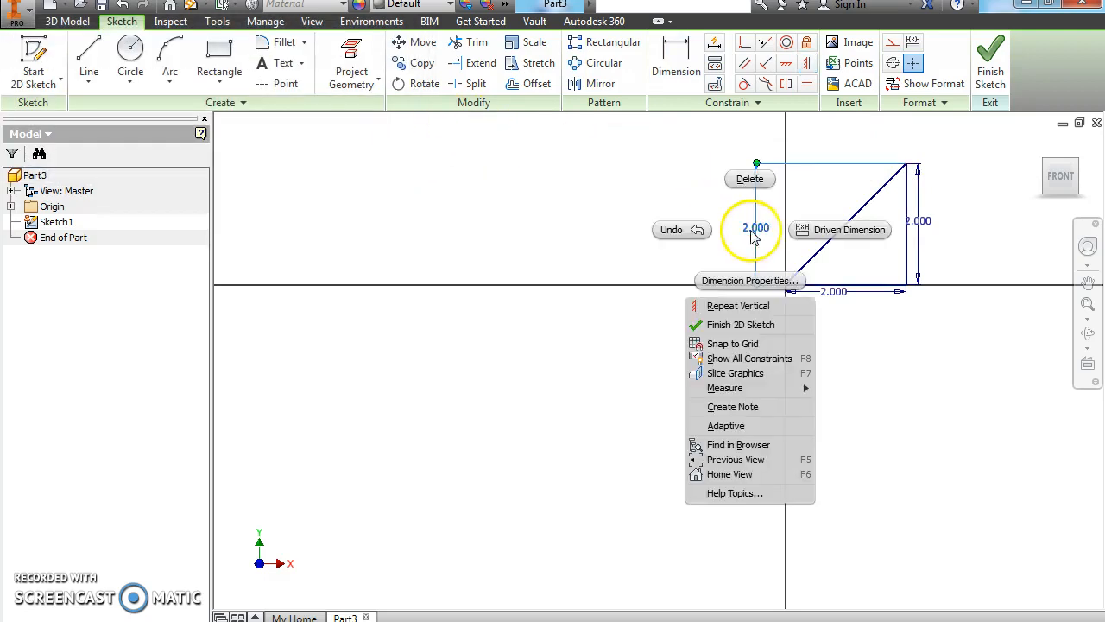
pyautogui.click(752, 178)
pyautogui.rightClick(919, 222)
pyautogui.click(915, 165)
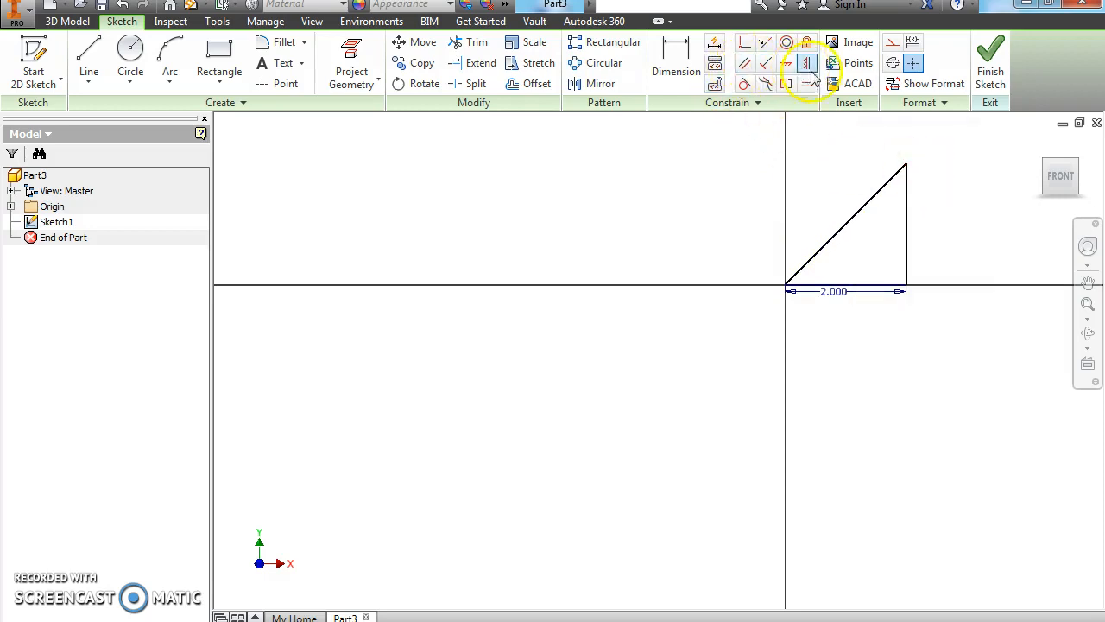
# - Apply a Vertical constraint between the triangle's apex and the base line's midpoint, and undo it
pyautogui.click(847, 286)
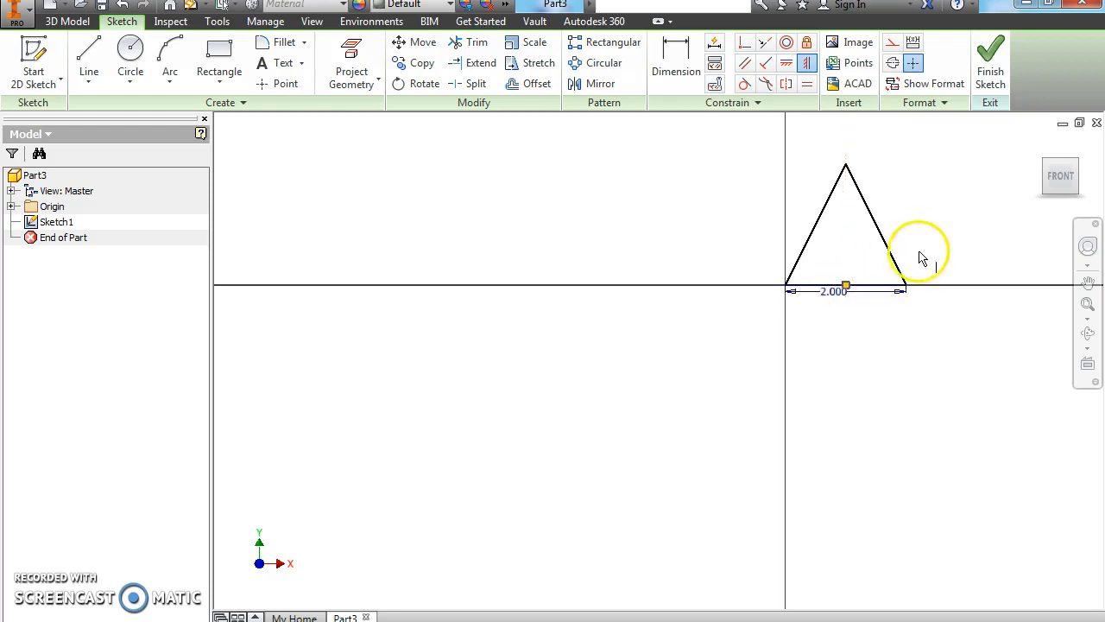
pyautogui.rightClick(925, 217)
pyautogui.click(974, 213)
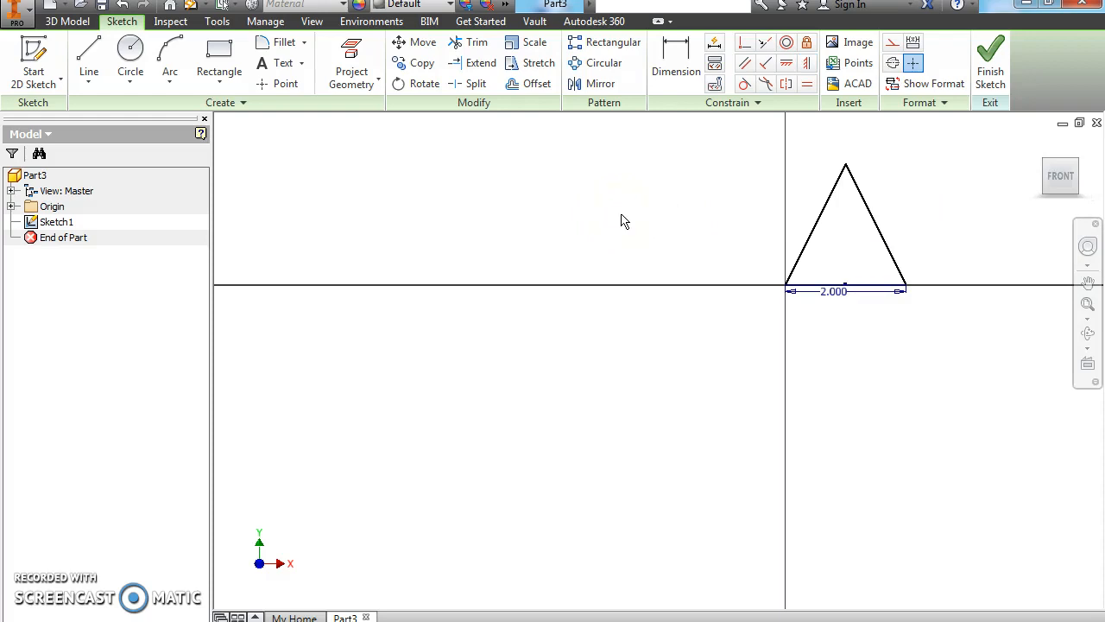
pyautogui.click(122, 5)
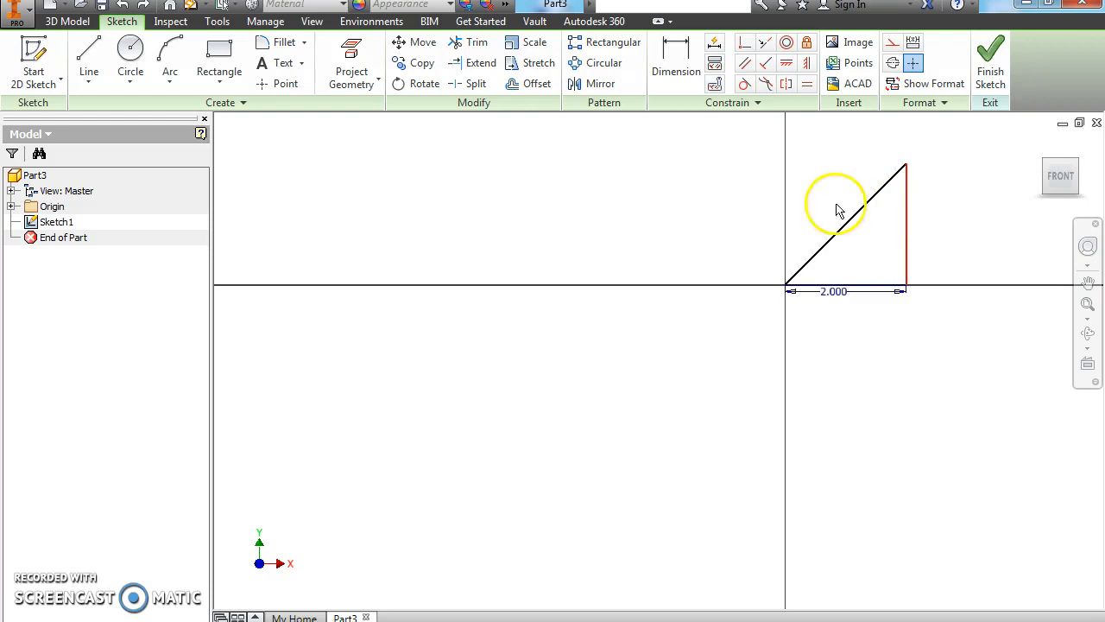
# - Constrain the triangle's apex vertically above the midpoint of the base line
pyautogui.click(807, 64)
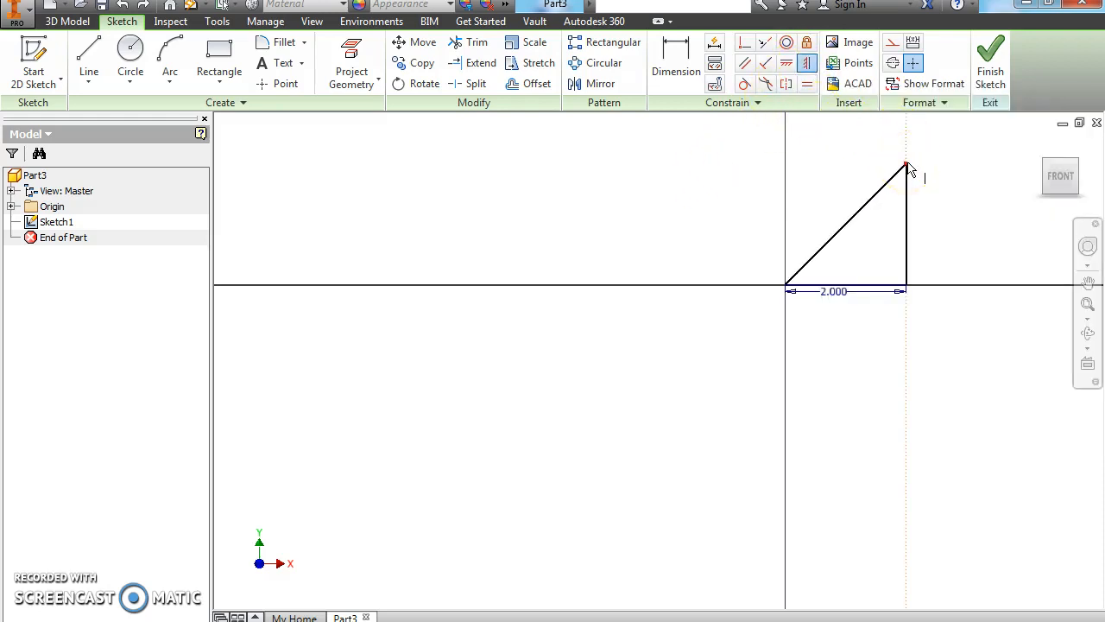
pyautogui.click(907, 164)
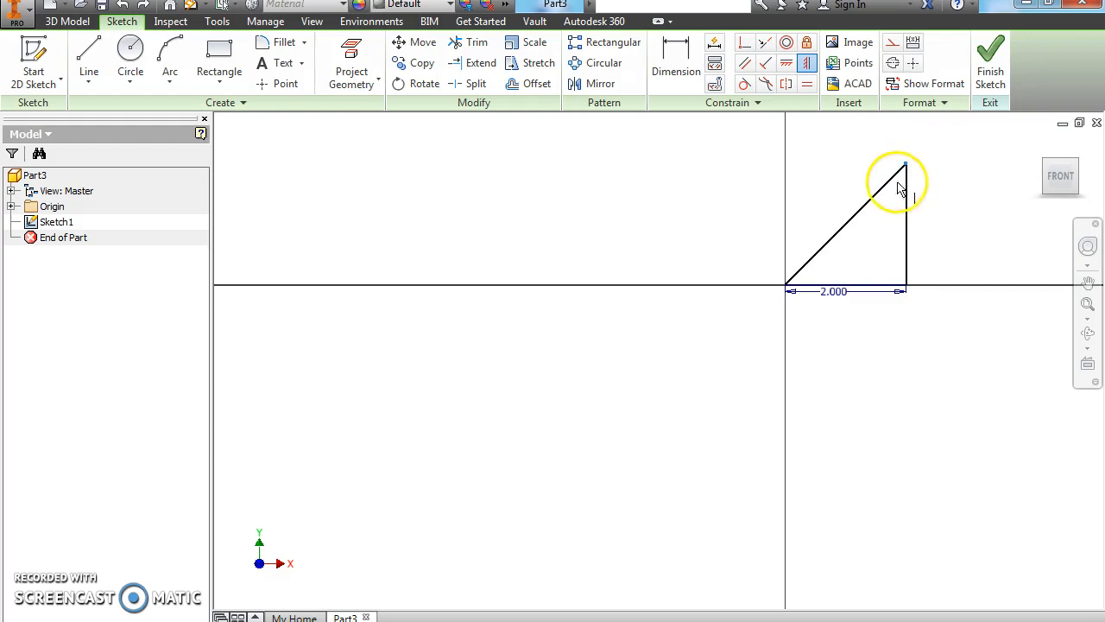
pyautogui.click(847, 285)
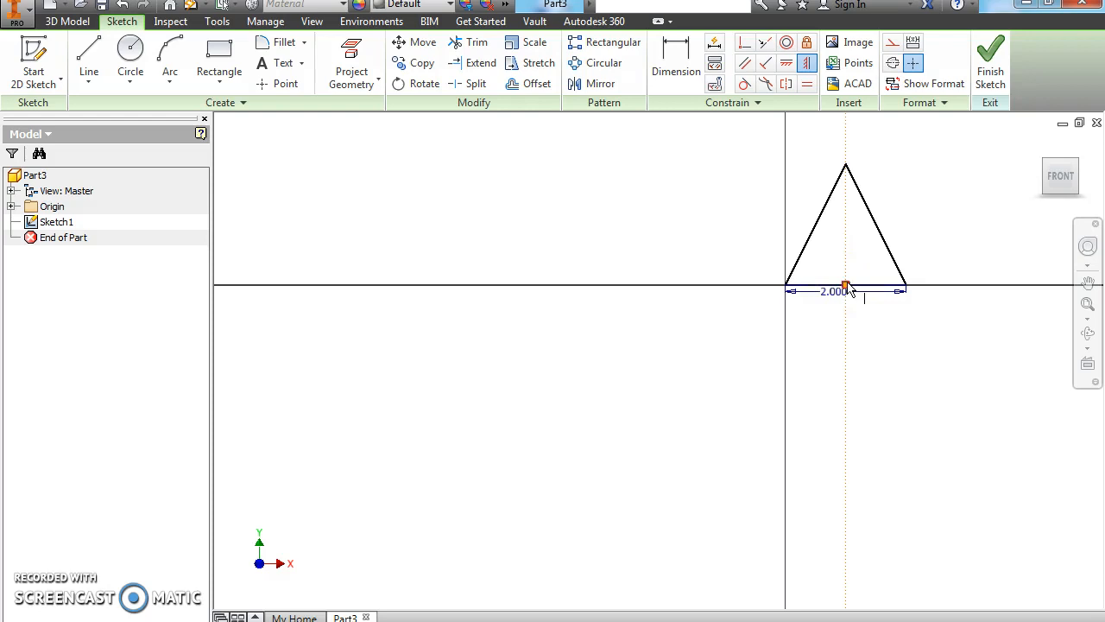
pyautogui.rightClick(921, 229)
pyautogui.click(971, 228)
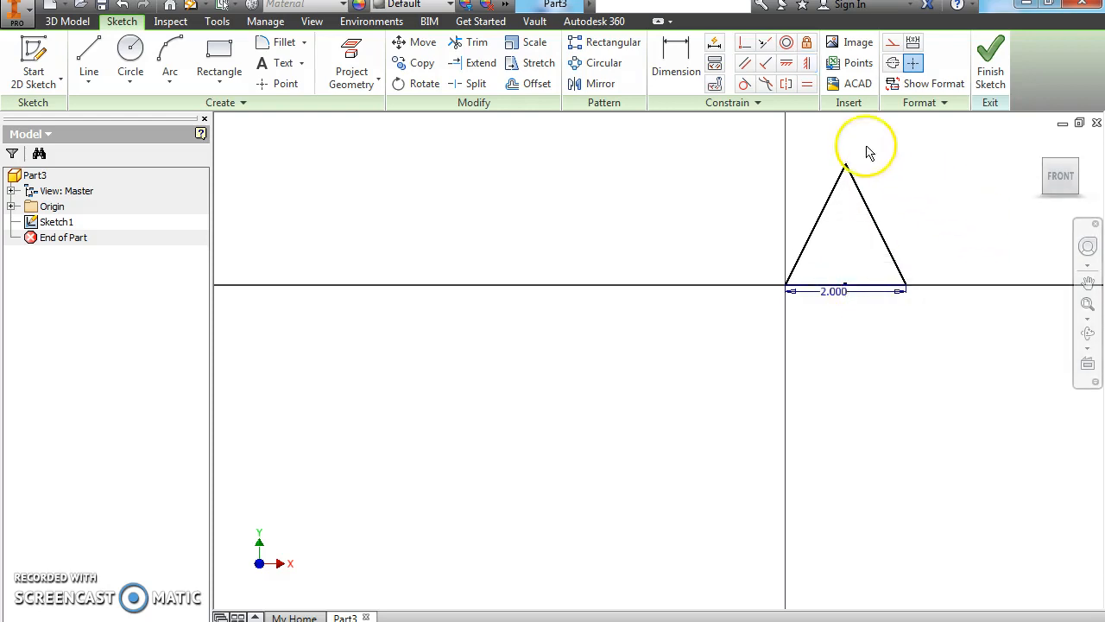
# - Dimension the triangle's vertical height from its right sloping side as 2 in
pyautogui.click(676, 56)
pyautogui.click(875, 223)
pyautogui.click(922, 207)
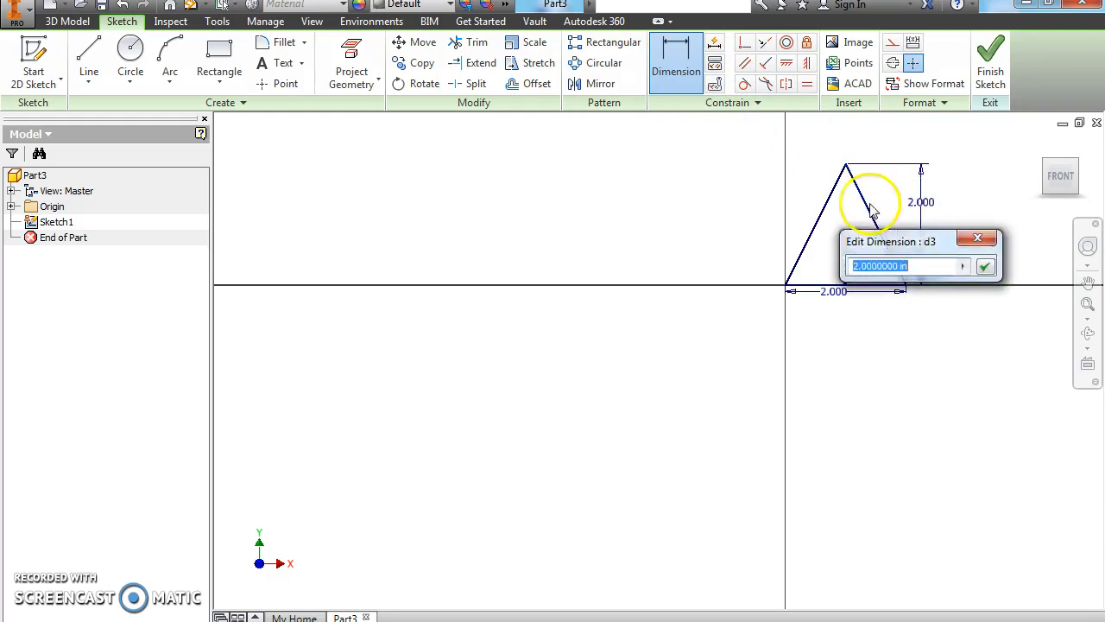
pyautogui.click(984, 268)
pyautogui.click(812, 236)
pyautogui.click(771, 223)
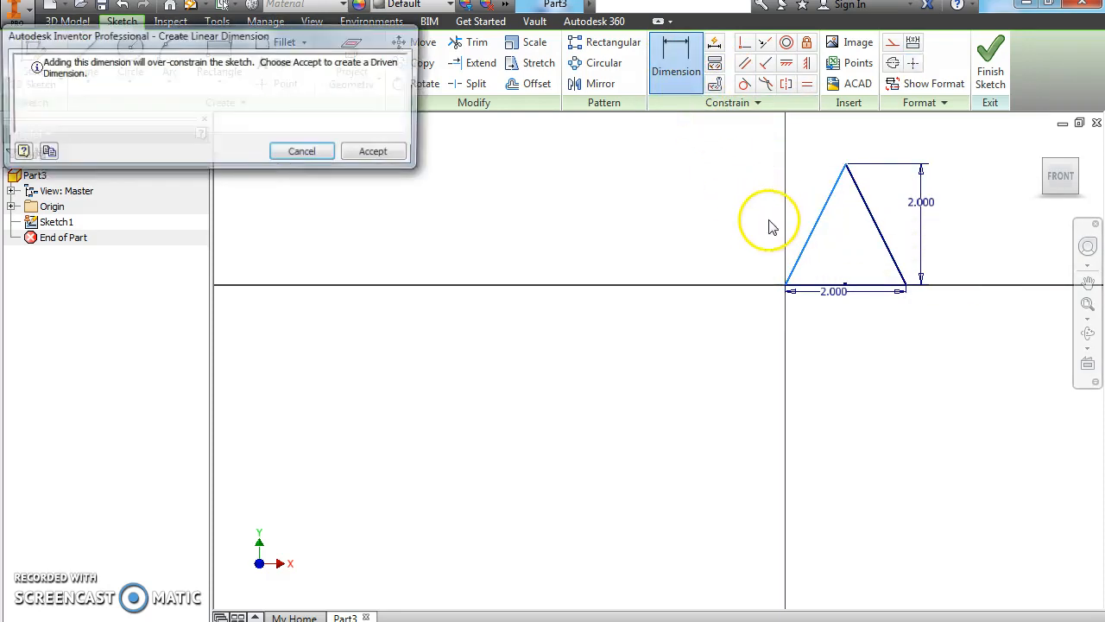
pyautogui.click(304, 153)
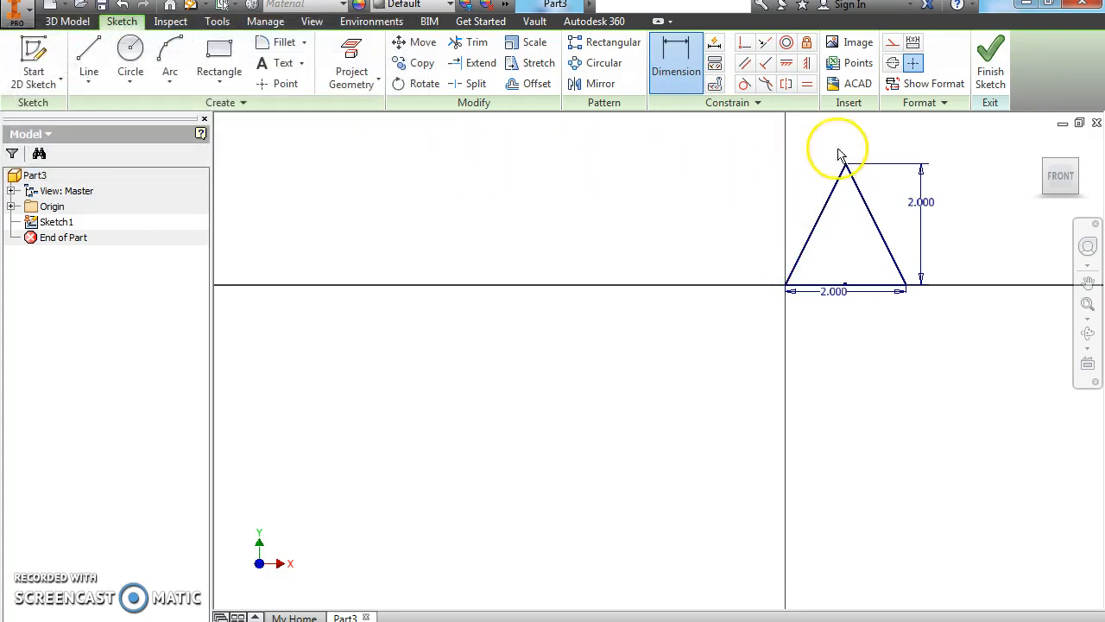
# - Finish the triangle sketch and extrude the profile symmetrically about the sketch plane as a new solid
pyautogui.rightClick(844, 268)
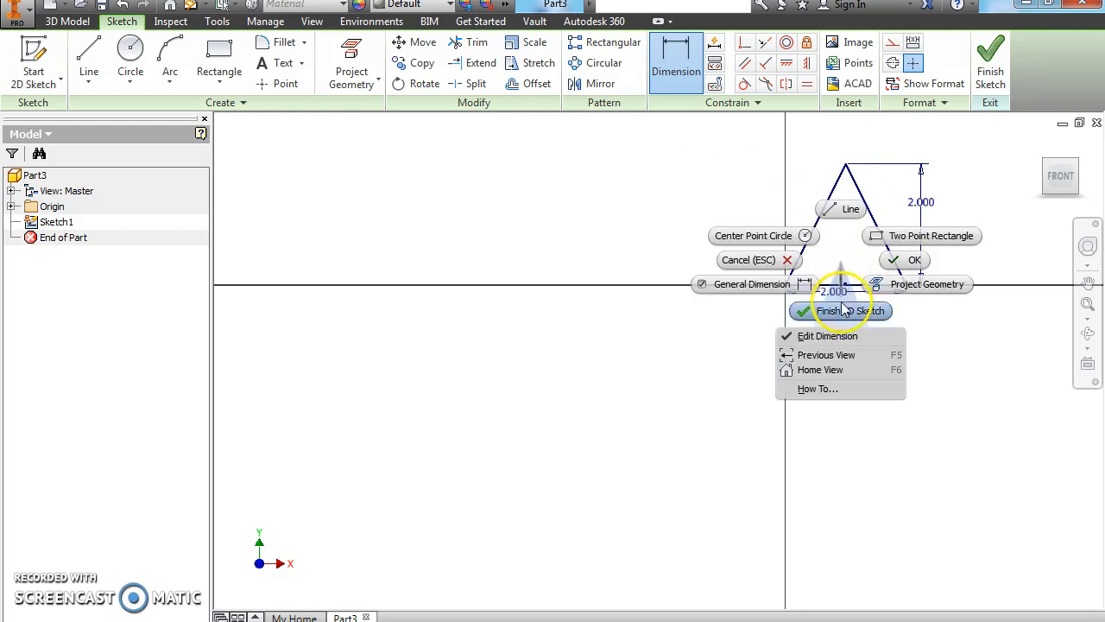
pyautogui.click(838, 314)
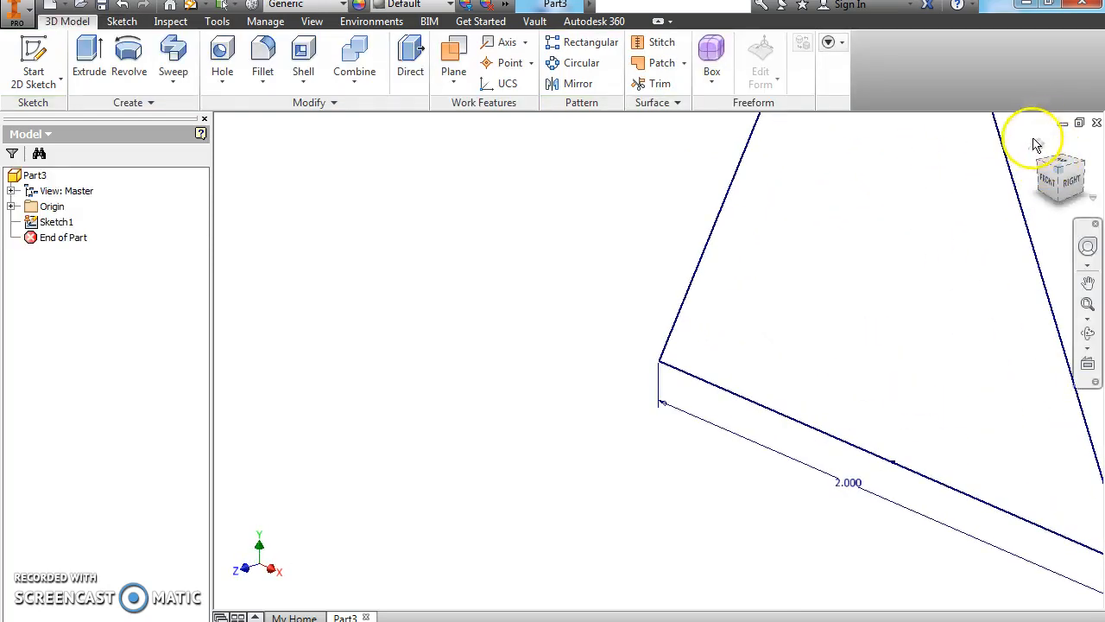
pyautogui.click(1040, 147)
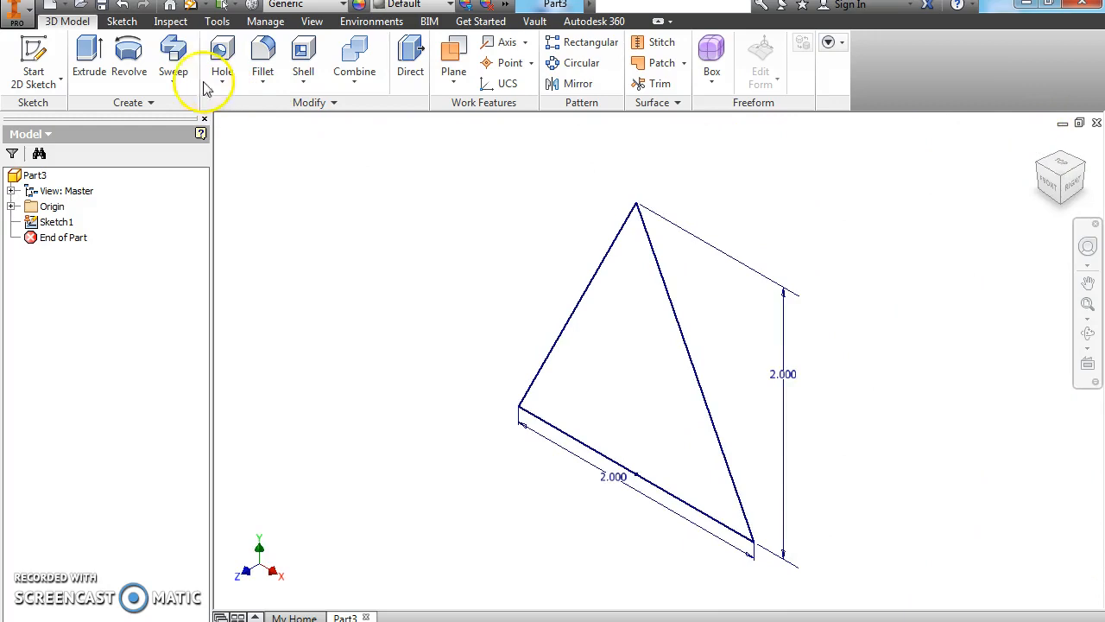
pyautogui.click(99, 65)
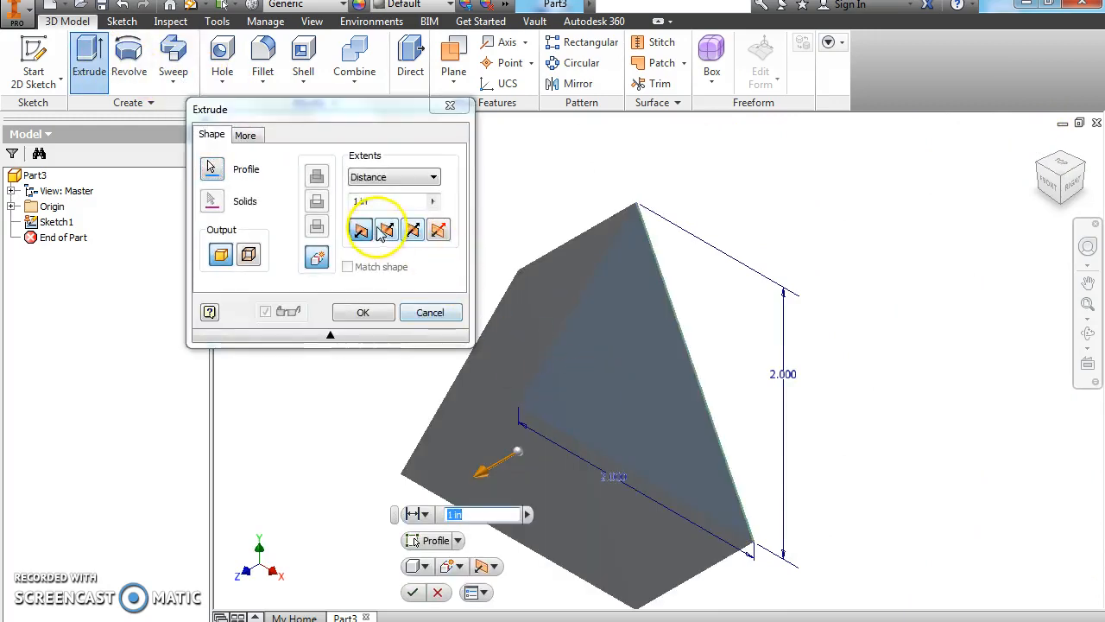
pyautogui.click(406, 230)
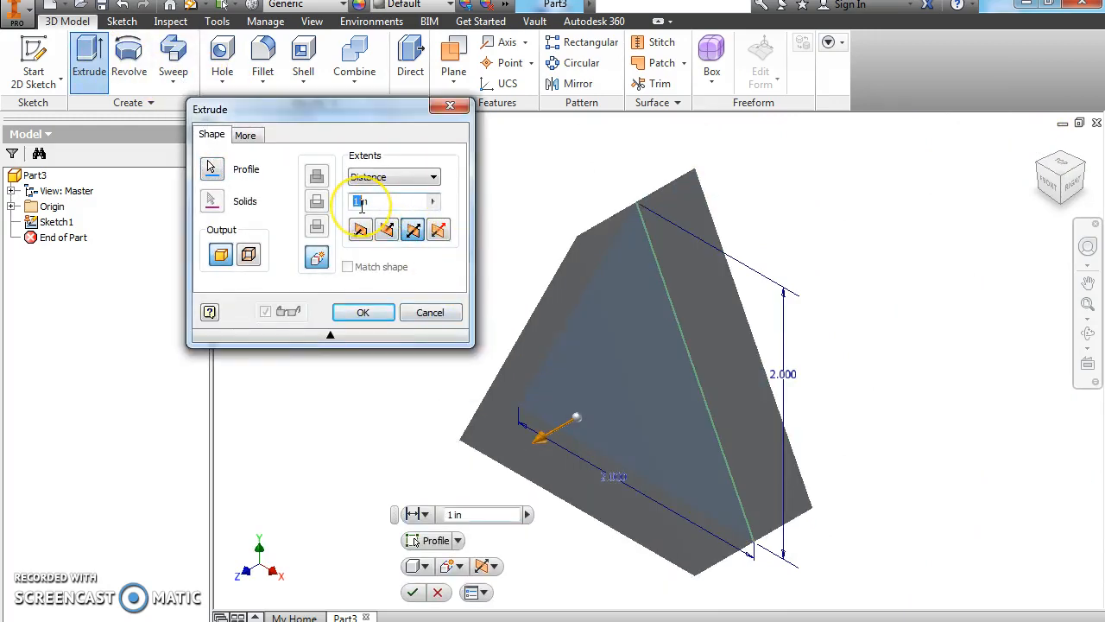
pyautogui.click(363, 312)
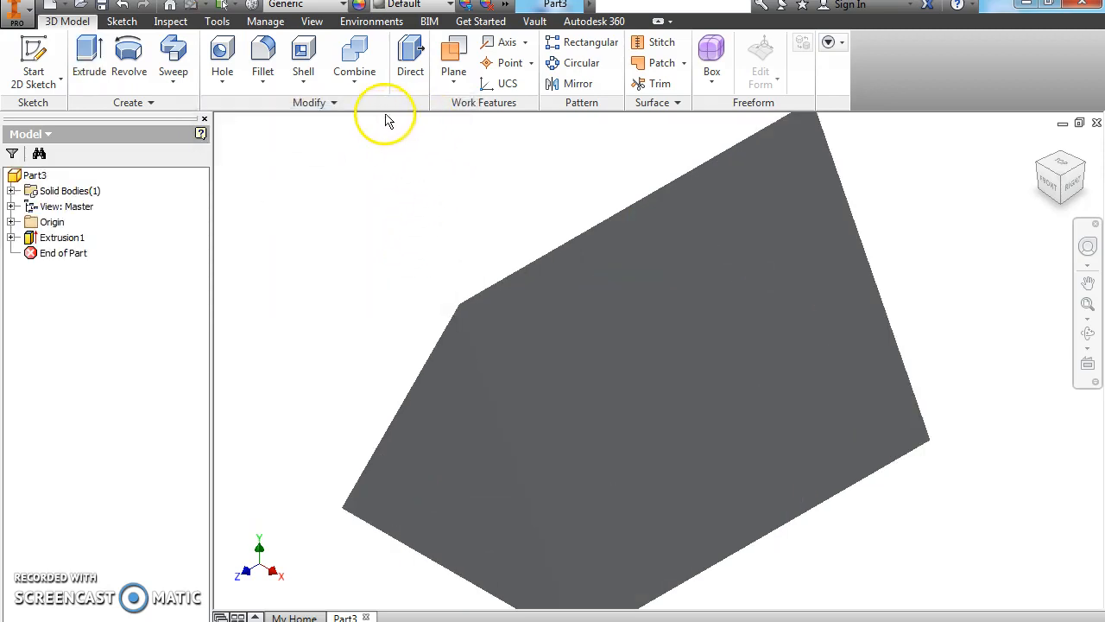
# - Apply the Blue - Wall Paint - Glossy appearance to the triangular part
pyautogui.click(436, 5)
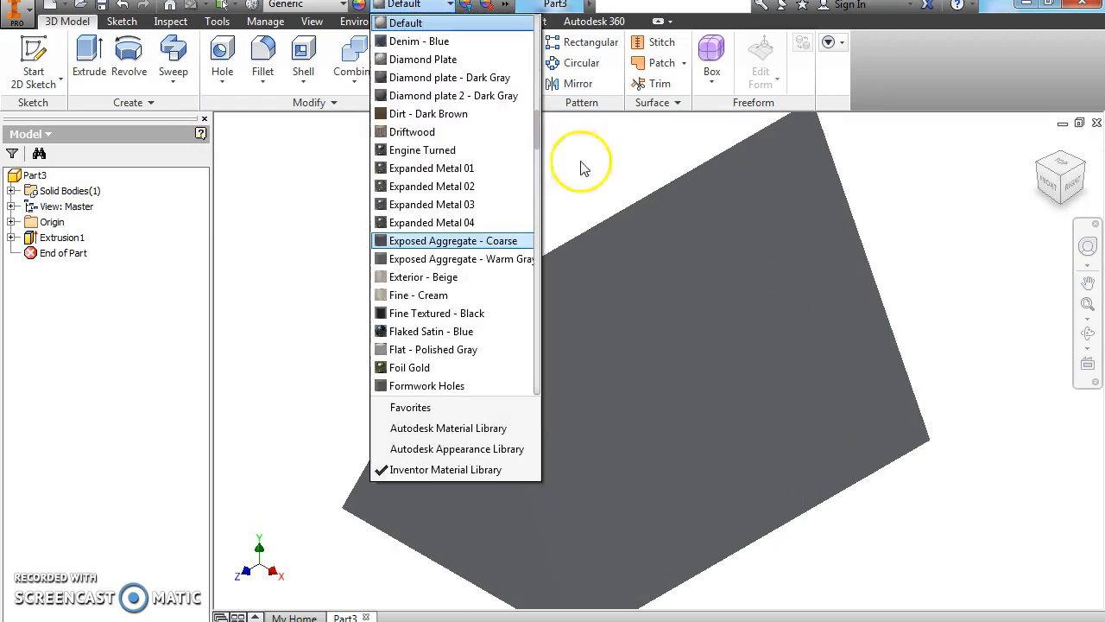
pyautogui.moveTo(537, 147); pyautogui.dragTo(555, 307)
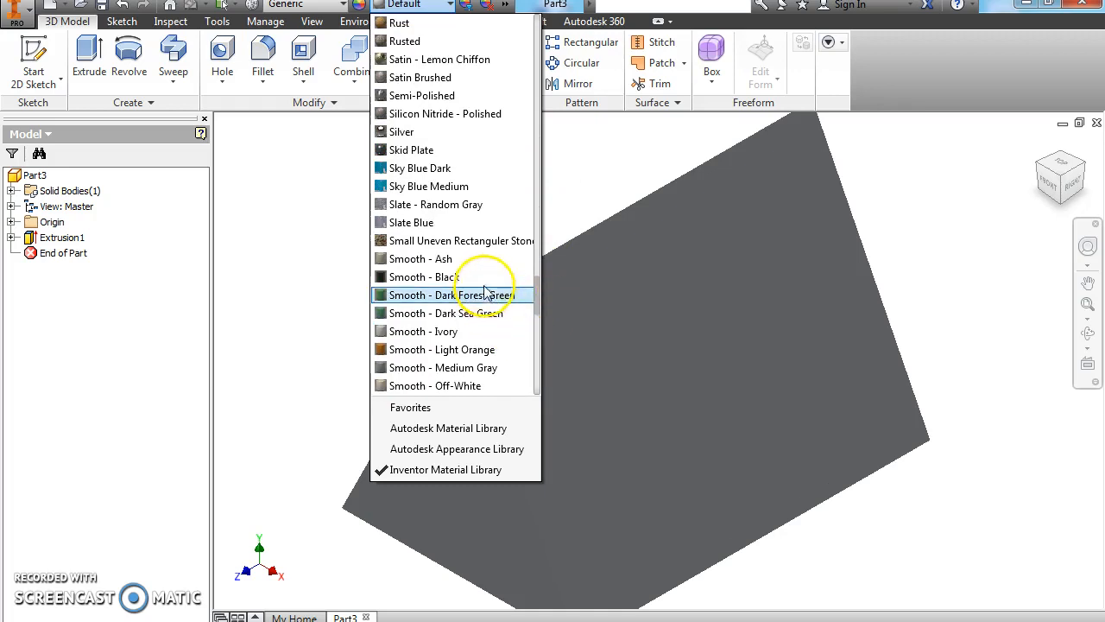
pyautogui.moveTo(541, 289); pyautogui.dragTo(541, 80)
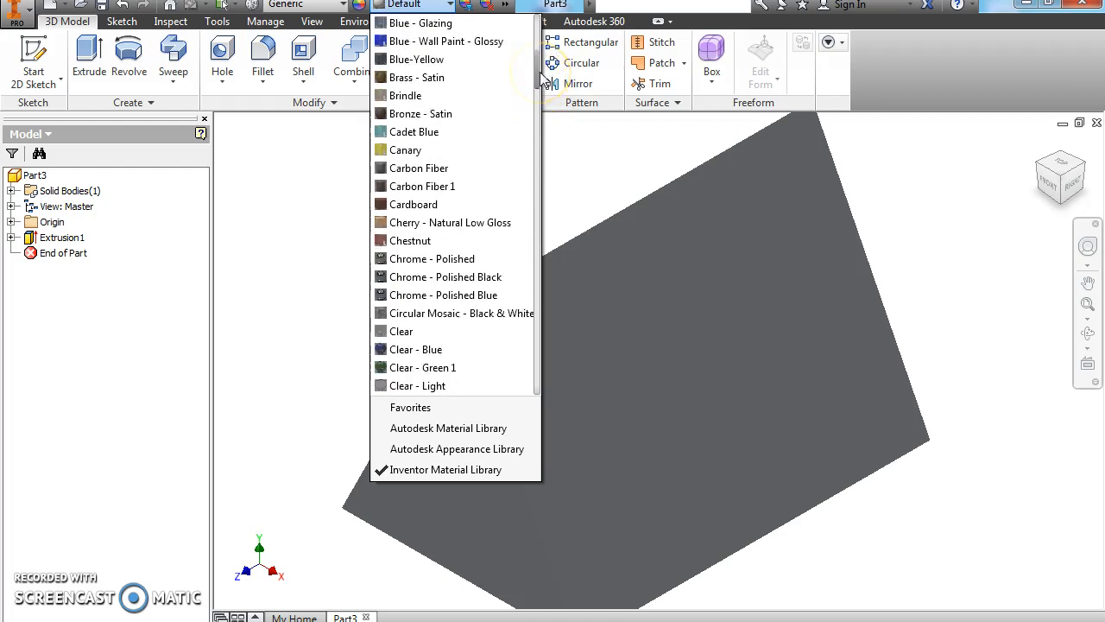
pyautogui.click(483, 42)
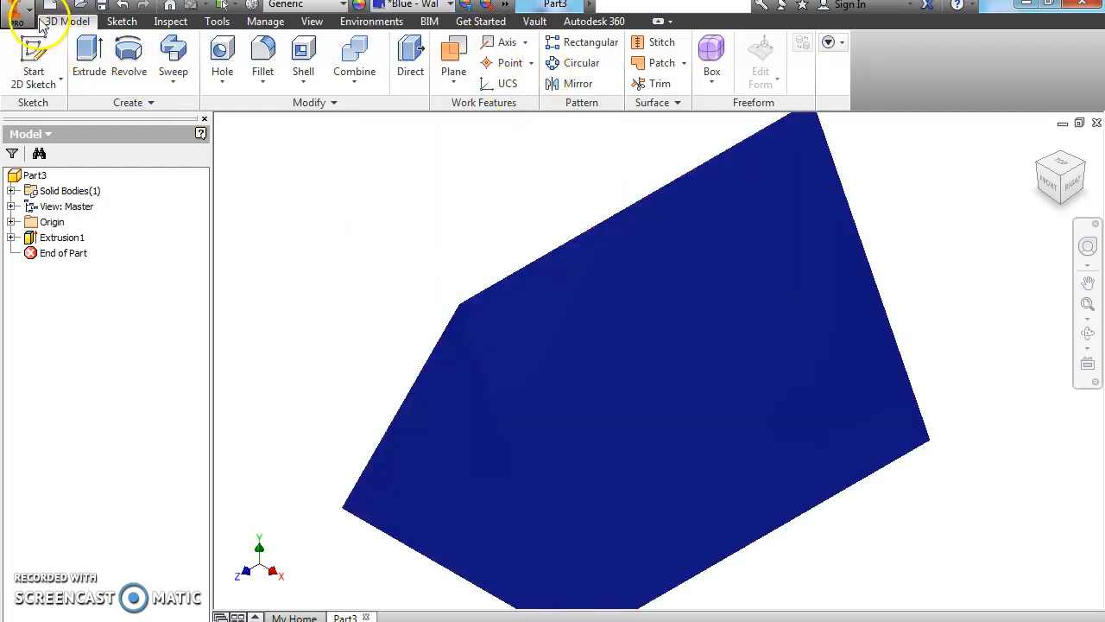
# - Save the part as AssemblyTriangle in the GVCInventor for SCOM folder and close it
pyautogui.click(15, 12)
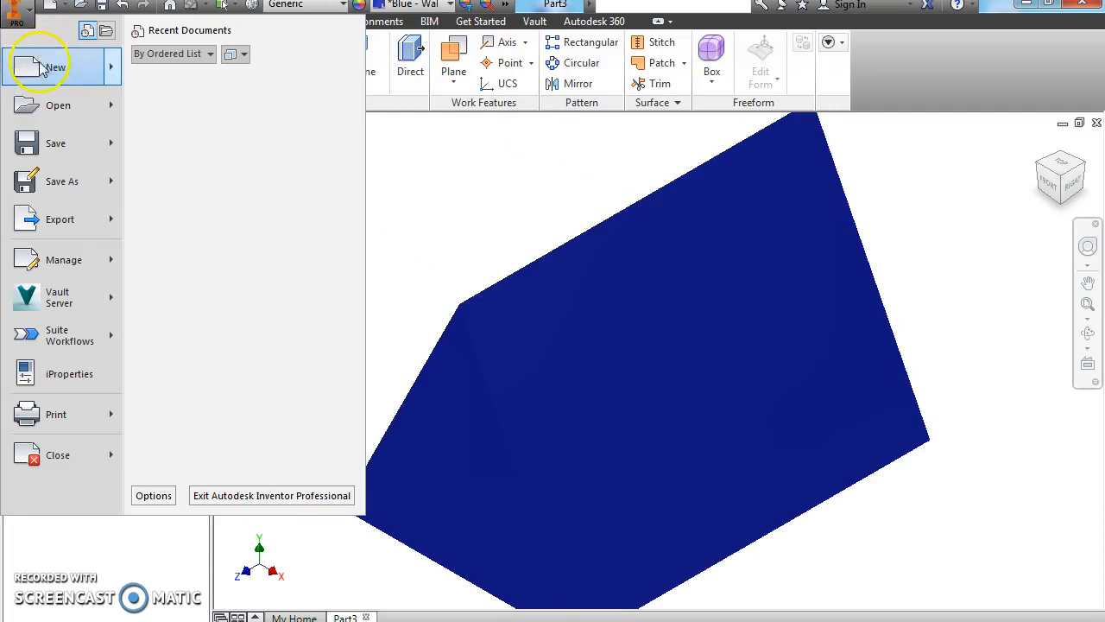
pyautogui.click(59, 183)
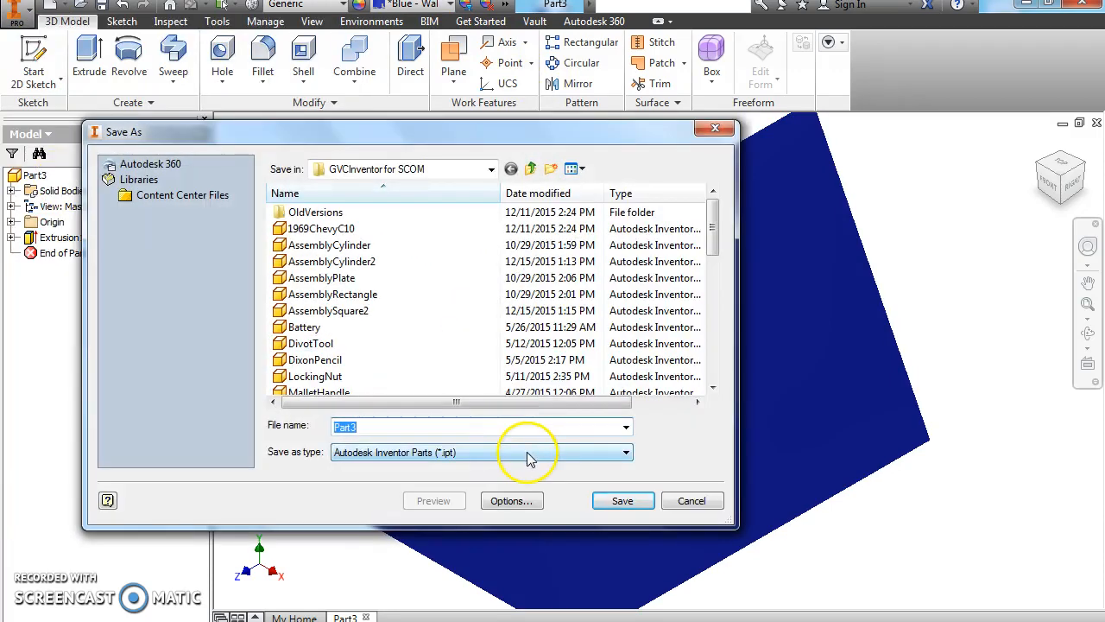
pyautogui.write('AssemblyTriangle')
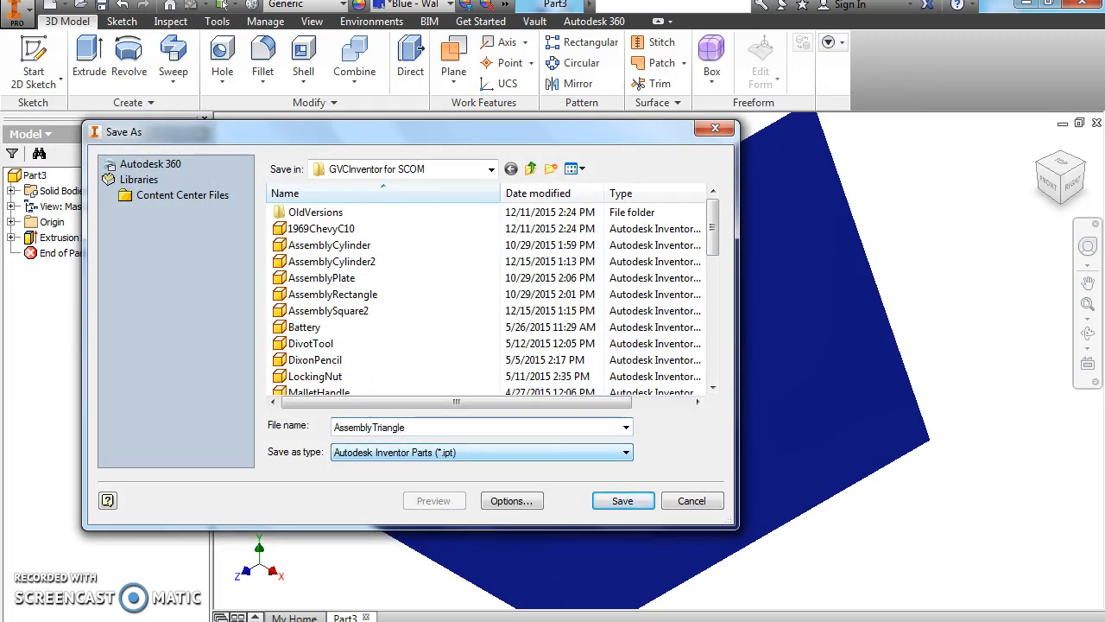
pyautogui.click(624, 501)
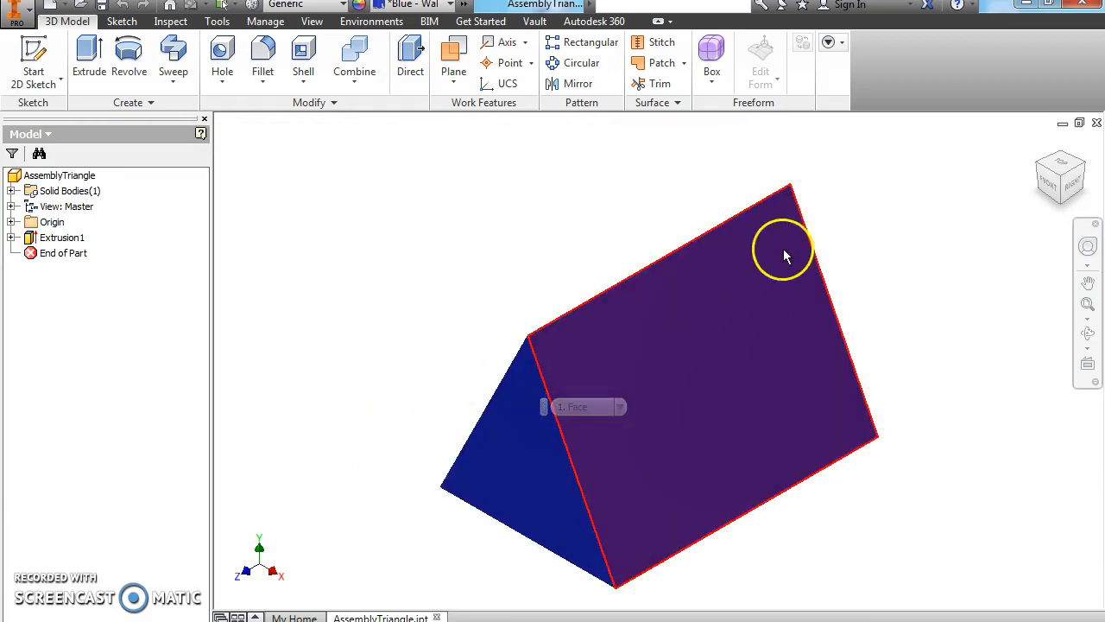
pyautogui.click(1096, 122)
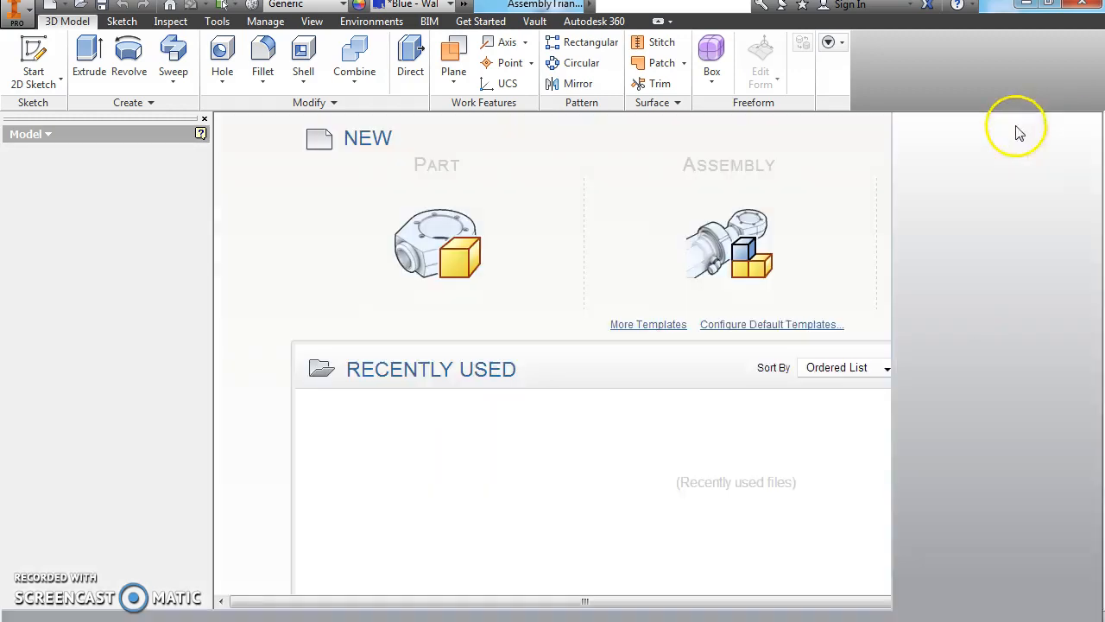
# - Create a new part from the English Standard (in).ipt template and start a sketch on the XY plane
pyautogui.click(21, 53)
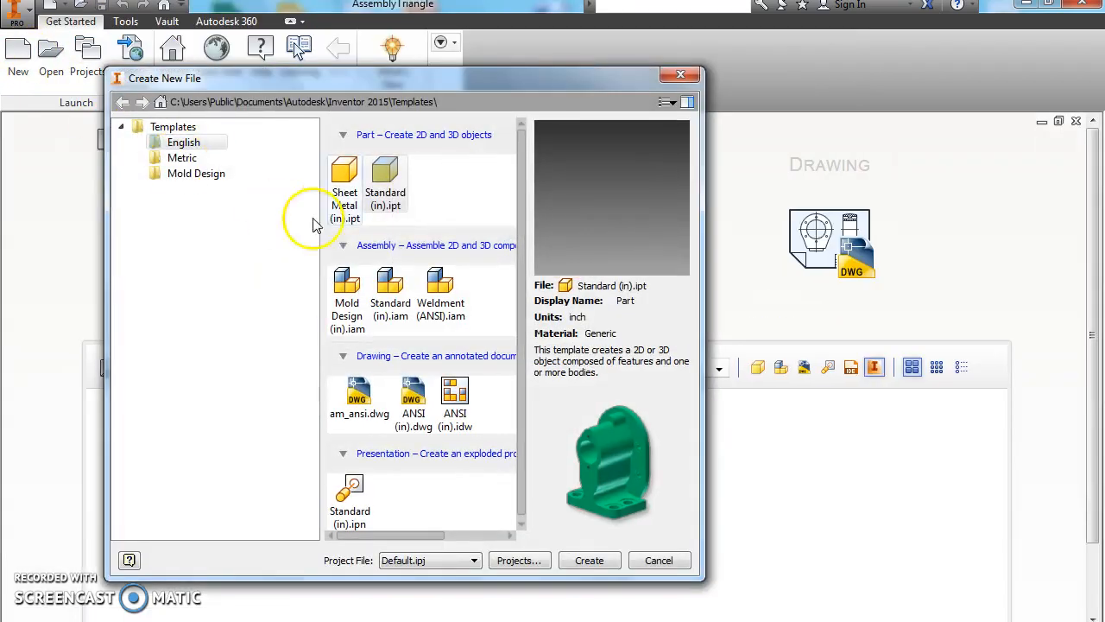
pyautogui.click(588, 561)
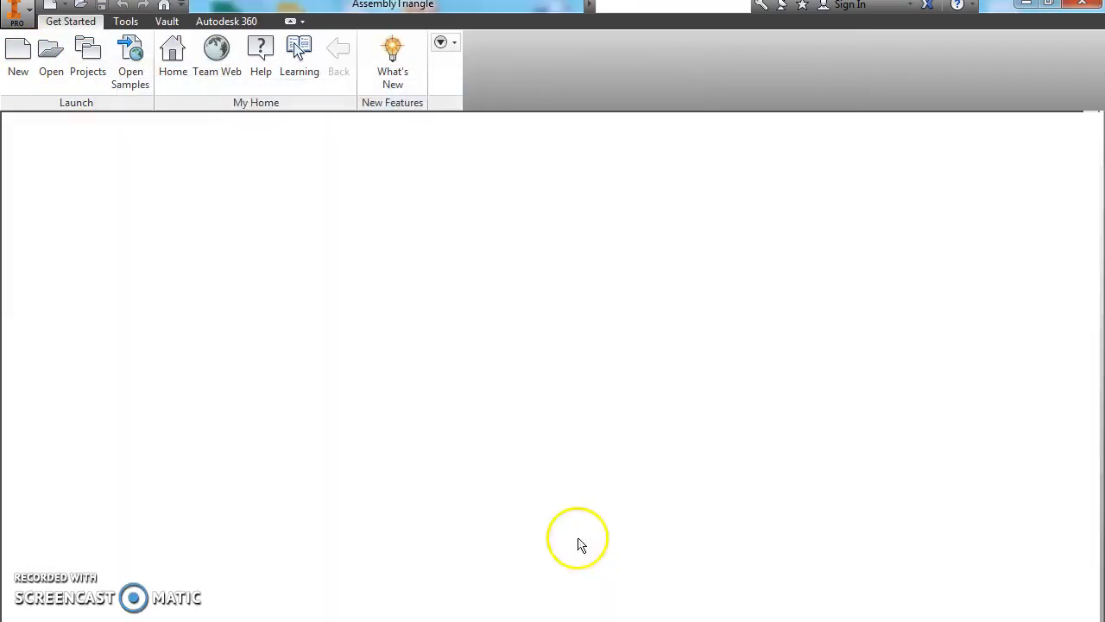
pyautogui.click(33, 54)
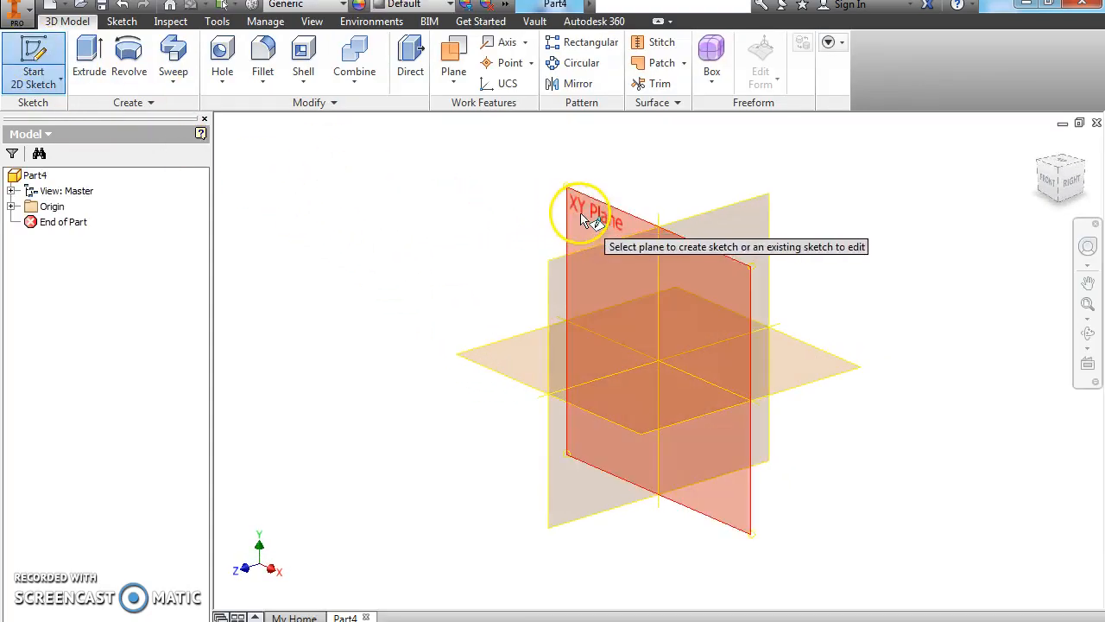
pyautogui.click(585, 210)
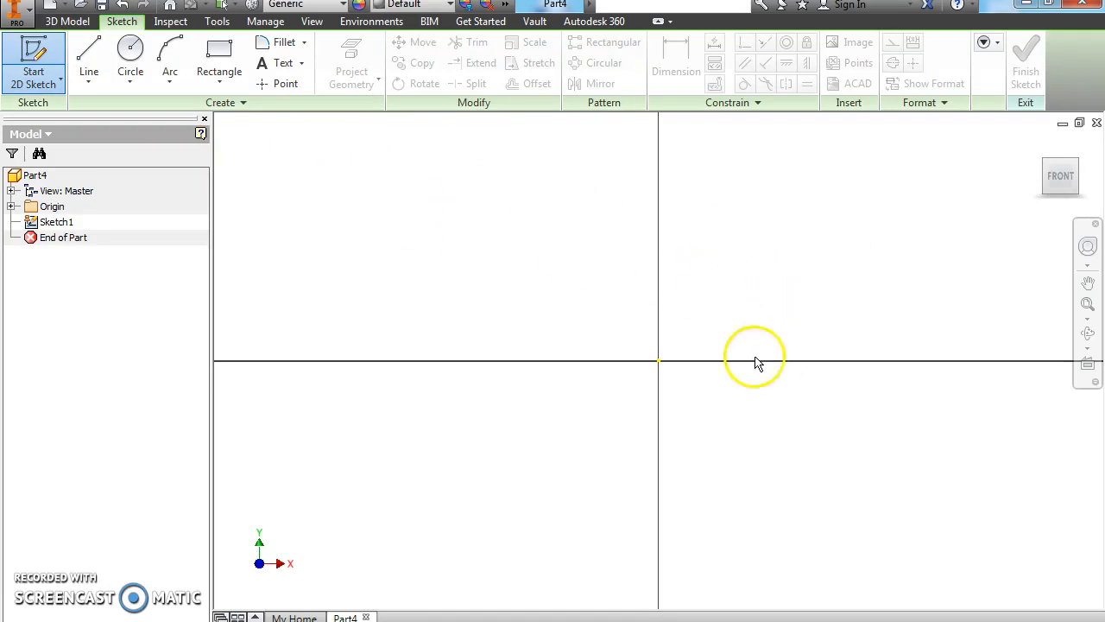
# - Sketch a two-point rectangle about 1.32 in wide around the sketch origin
pyautogui.click(218, 64)
pyautogui.click(392, 181)
pyautogui.click(874, 423)
pyautogui.rightClick(938, 330)
pyautogui.click(986, 328)
# - Dimension the rectangle as 9 in wide and 7 in high
pyautogui.click(678, 62)
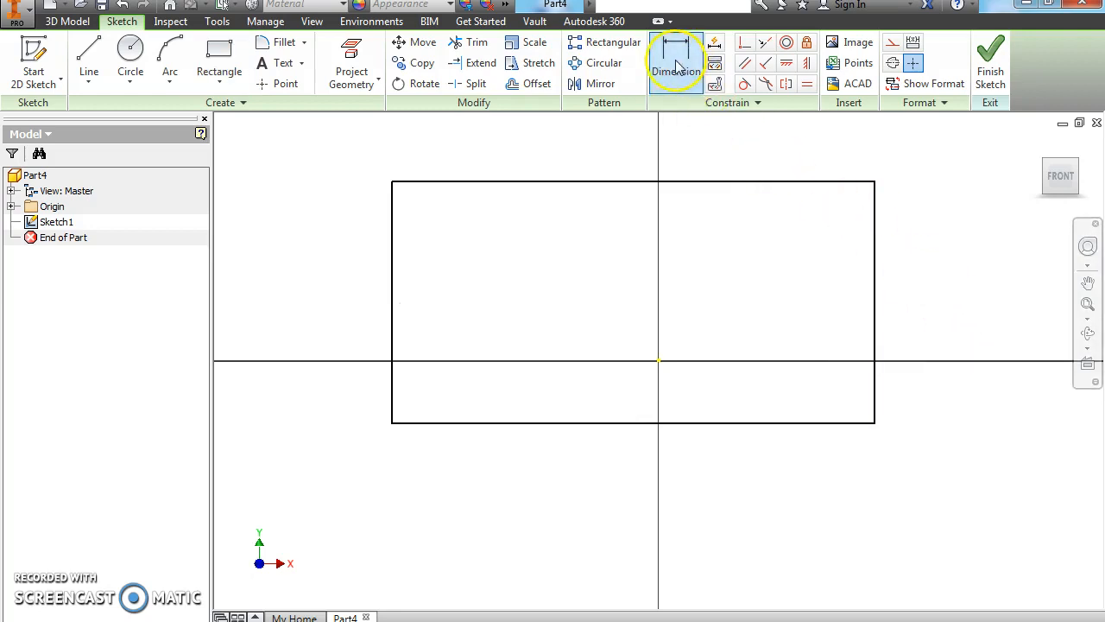
pyautogui.click(614, 182)
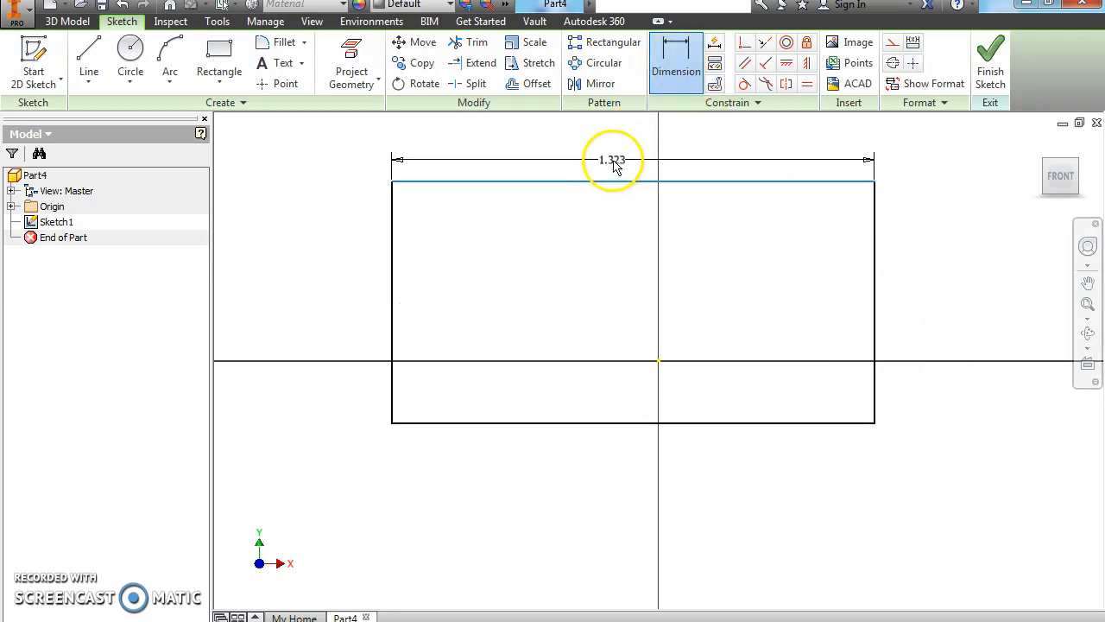
pyautogui.click(616, 152)
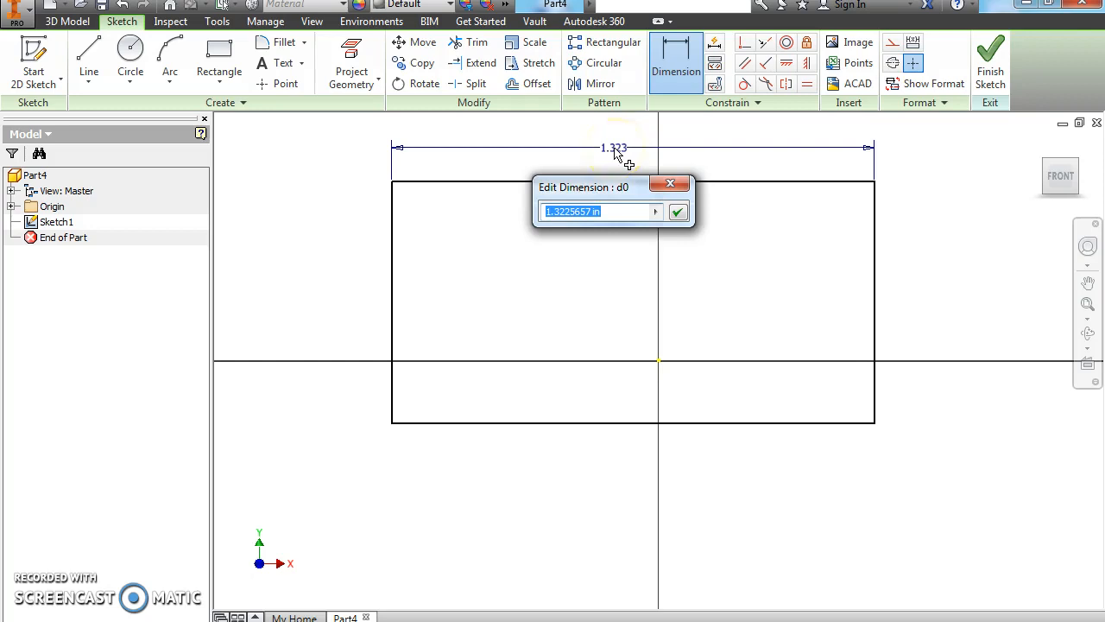
pyautogui.click(678, 213)
pyautogui.click(1061, 175)
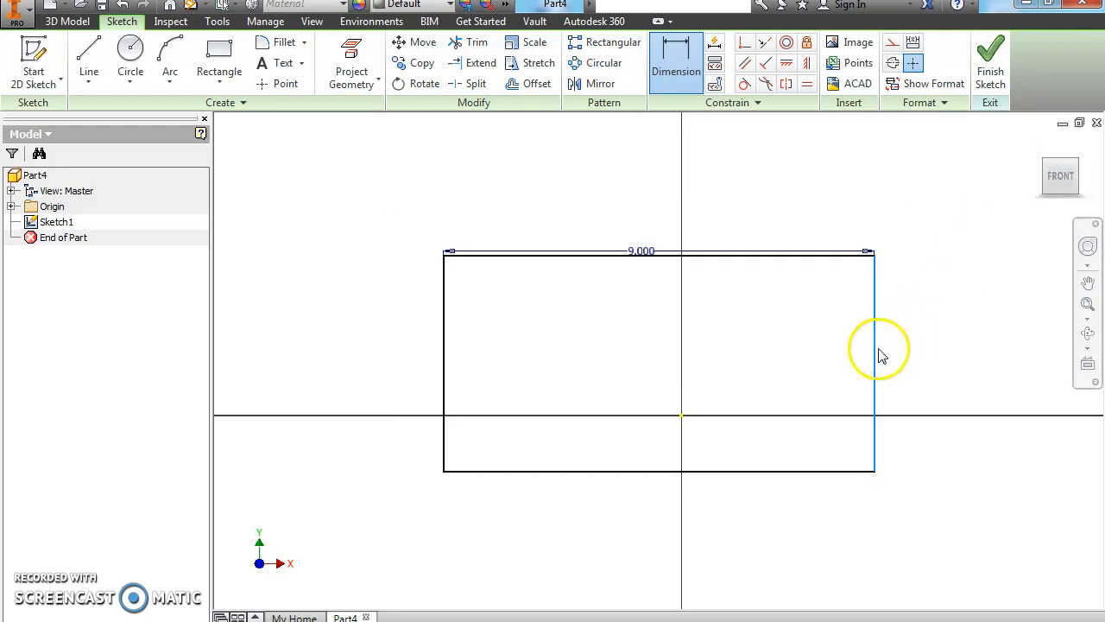
pyautogui.click(927, 363)
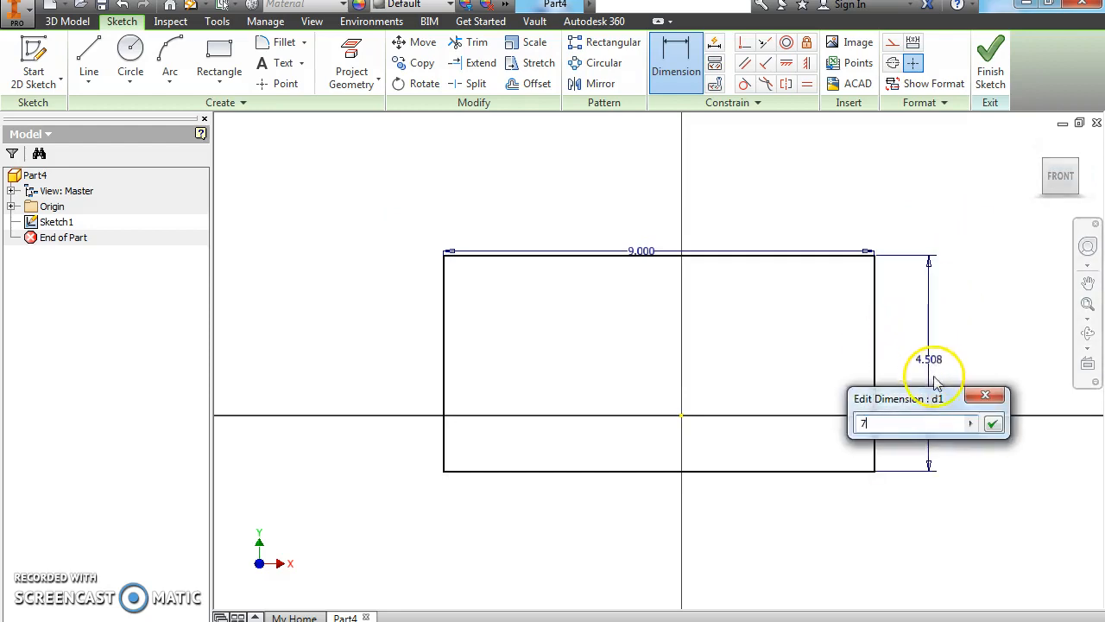
pyautogui.click(994, 431)
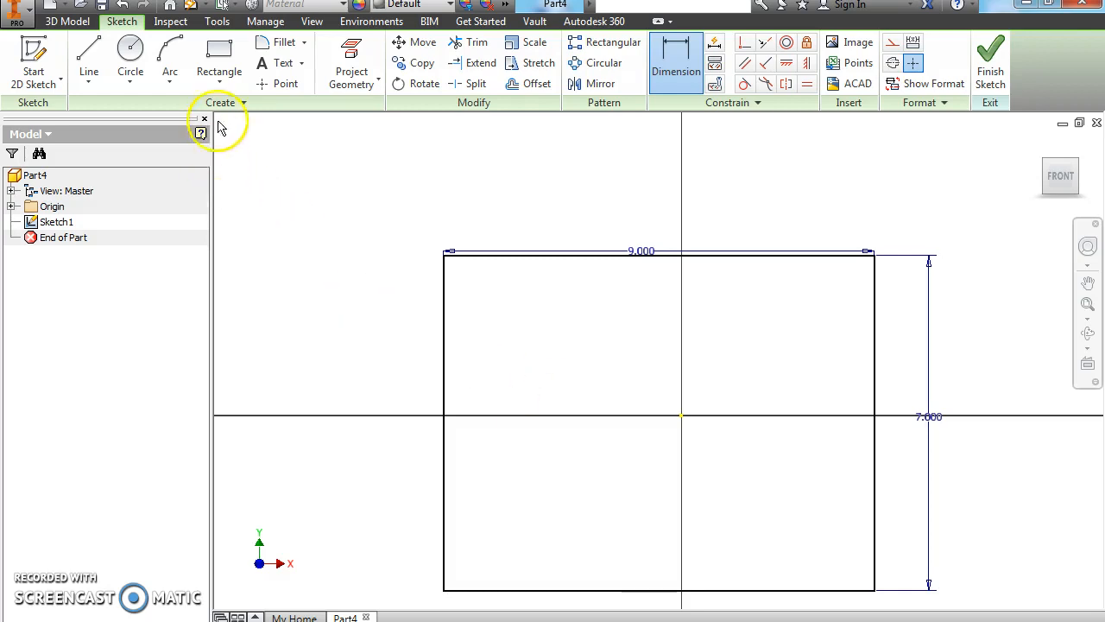
# - Sketch a smaller rectangle about 1.9 in wide inside the plate outline, near its left edge
pyautogui.click(220, 51)
pyautogui.click(485, 383)
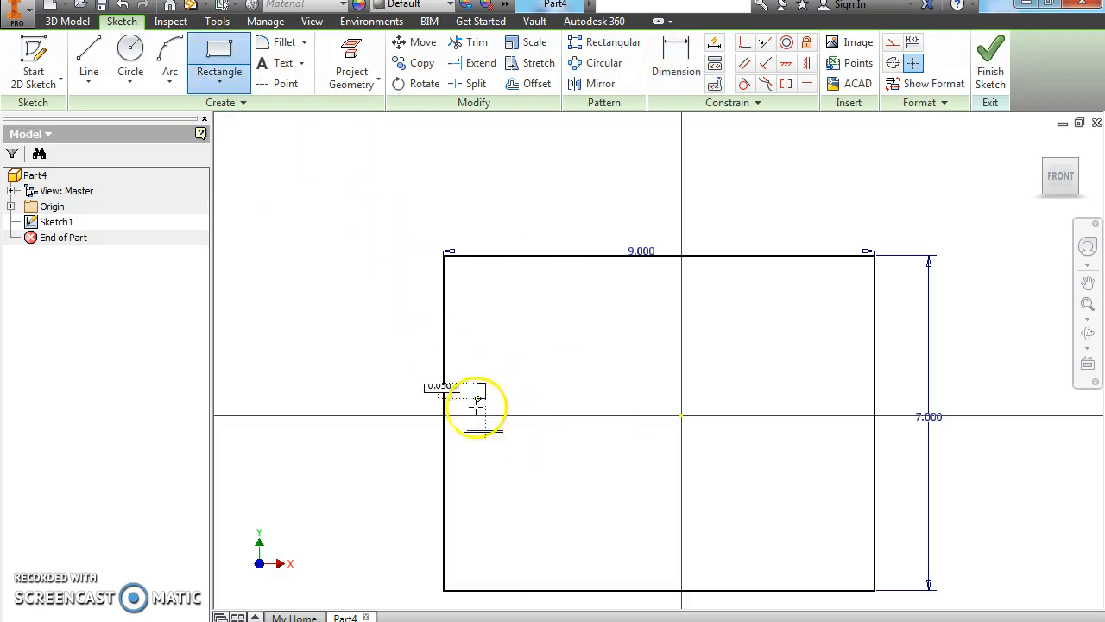
pyautogui.click(578, 471)
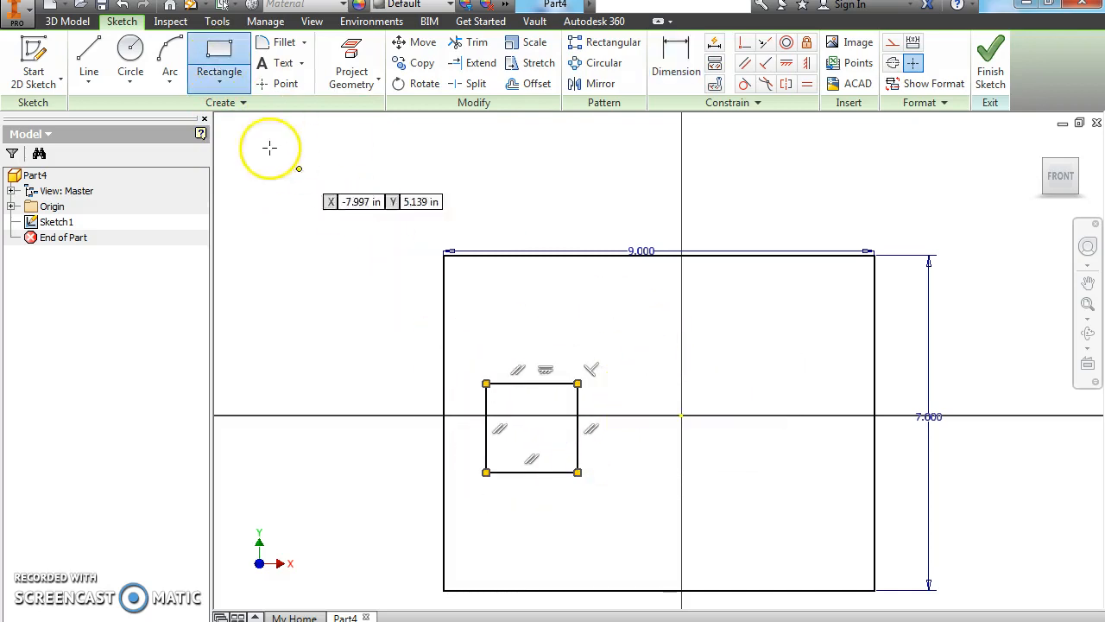
# - Sketch a circle with a radius of about 1.17 in centred on the sketch origin
pyautogui.click(130, 54)
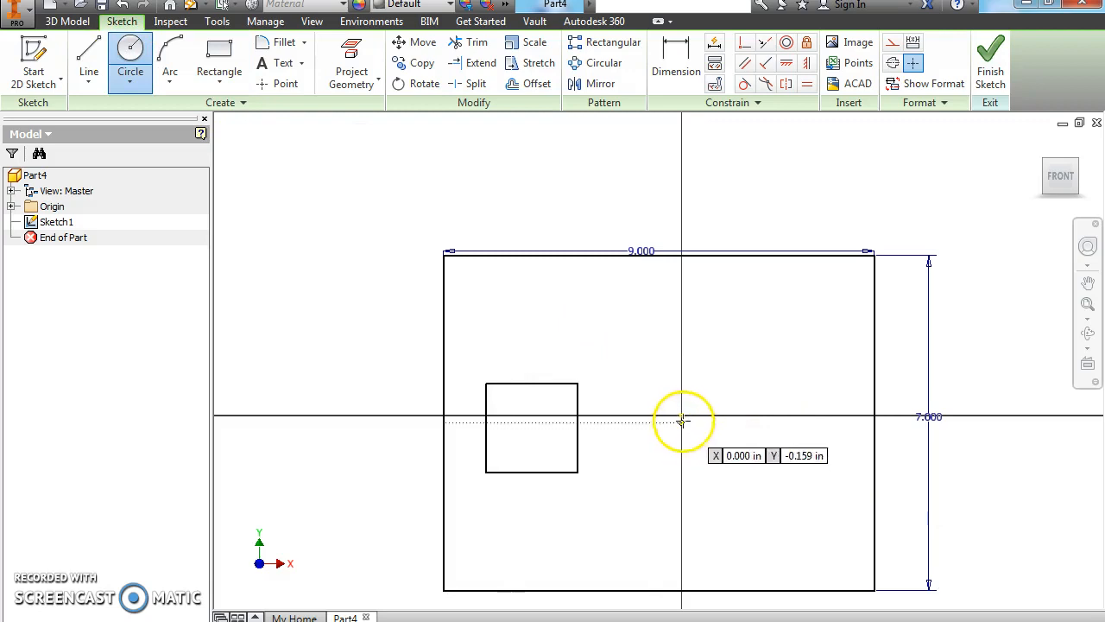
pyautogui.click(682, 416)
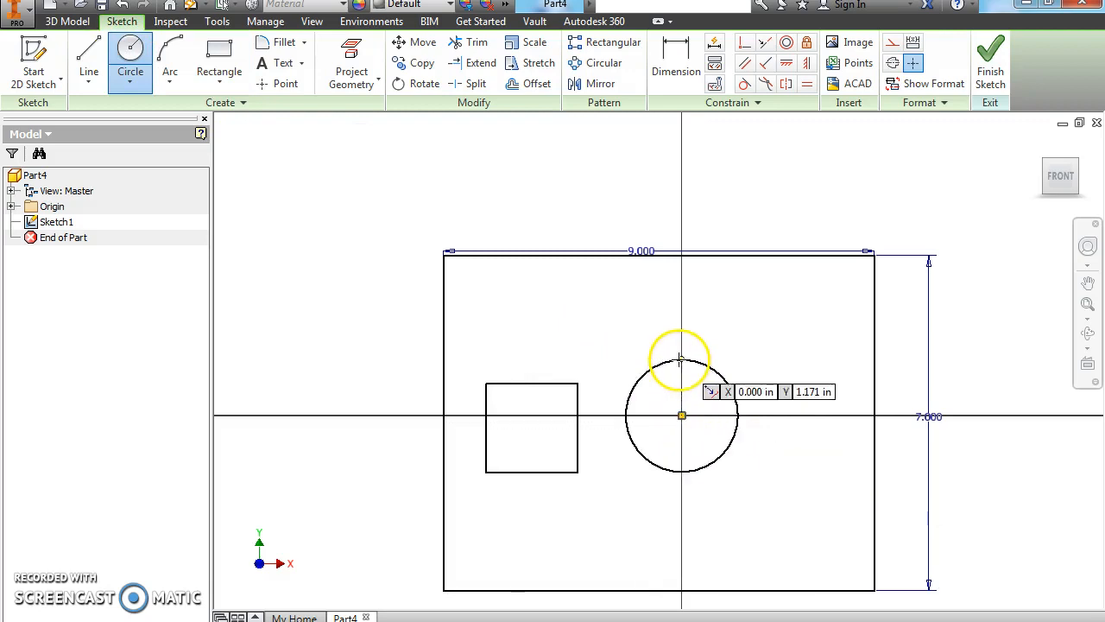
pyautogui.rightClick(765, 349)
pyautogui.click(829, 352)
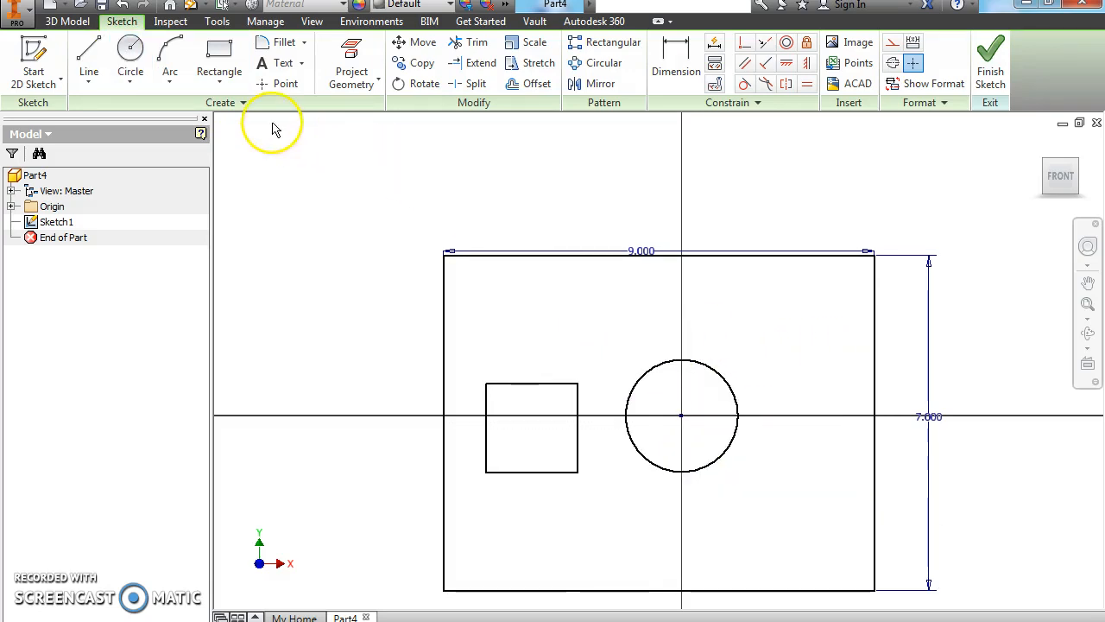
# - Draw a horizontal line about 1.68 in long between the circle and the plate's right edge
pyautogui.click(89, 61)
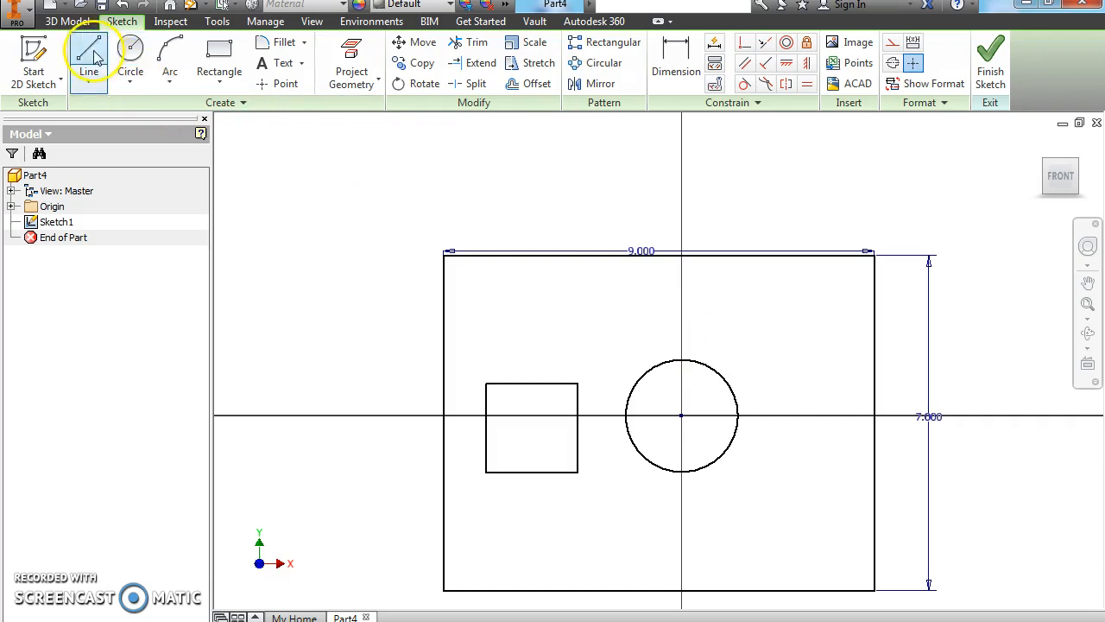
pyautogui.click(773, 466)
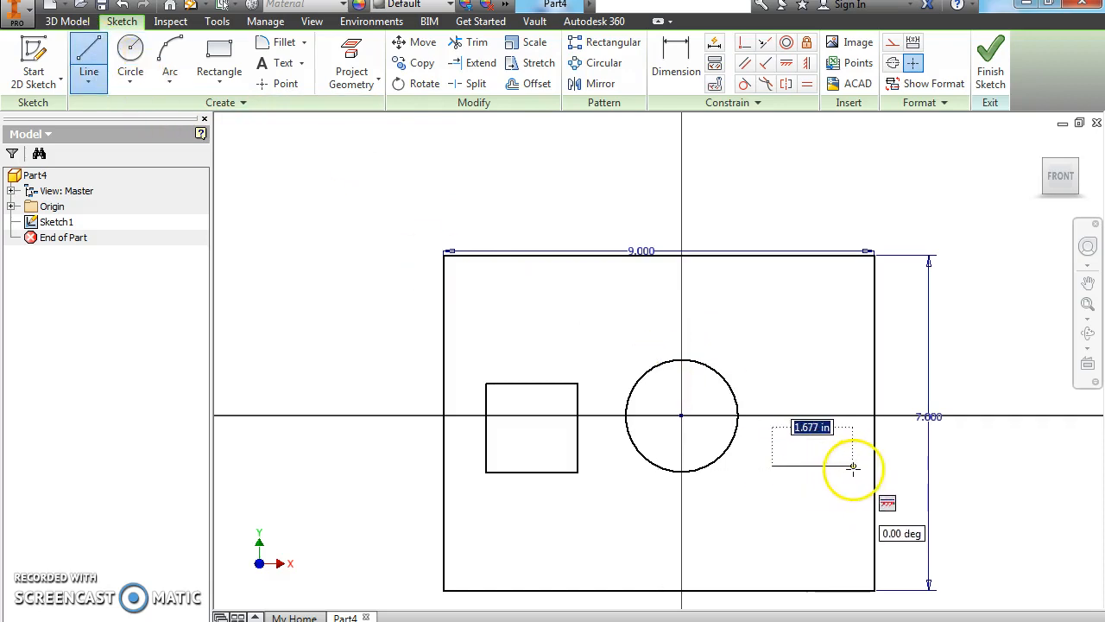
pyautogui.click(853, 467)
pyautogui.rightClick(831, 436)
pyautogui.click(874, 434)
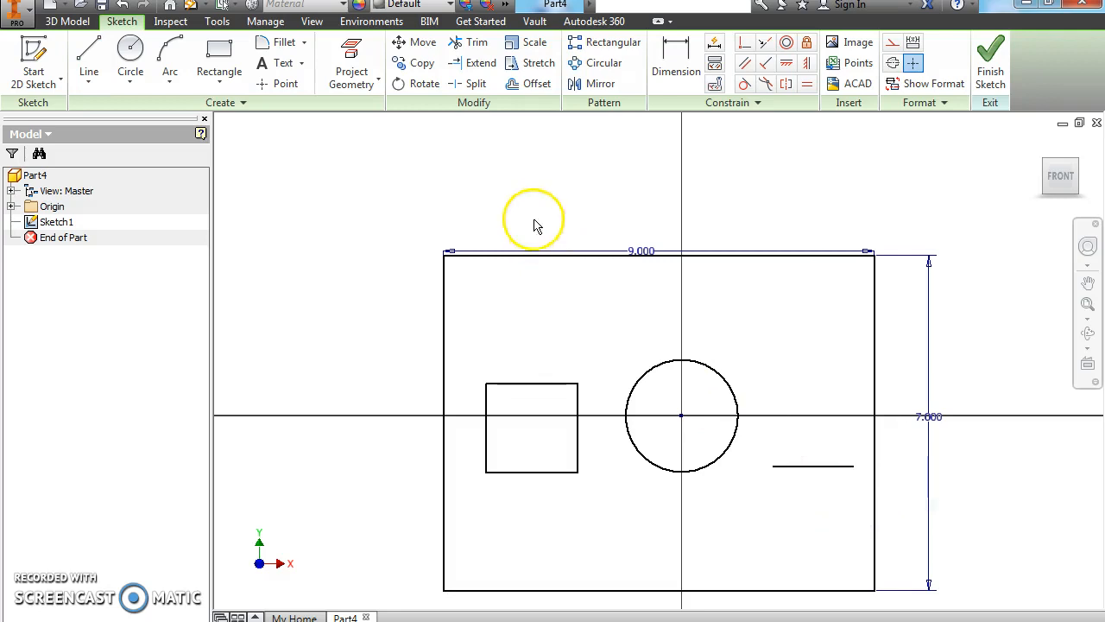
# - Dimension the small rectangle inside the plate as 2 in wide and 2 in high
pyautogui.click(671, 56)
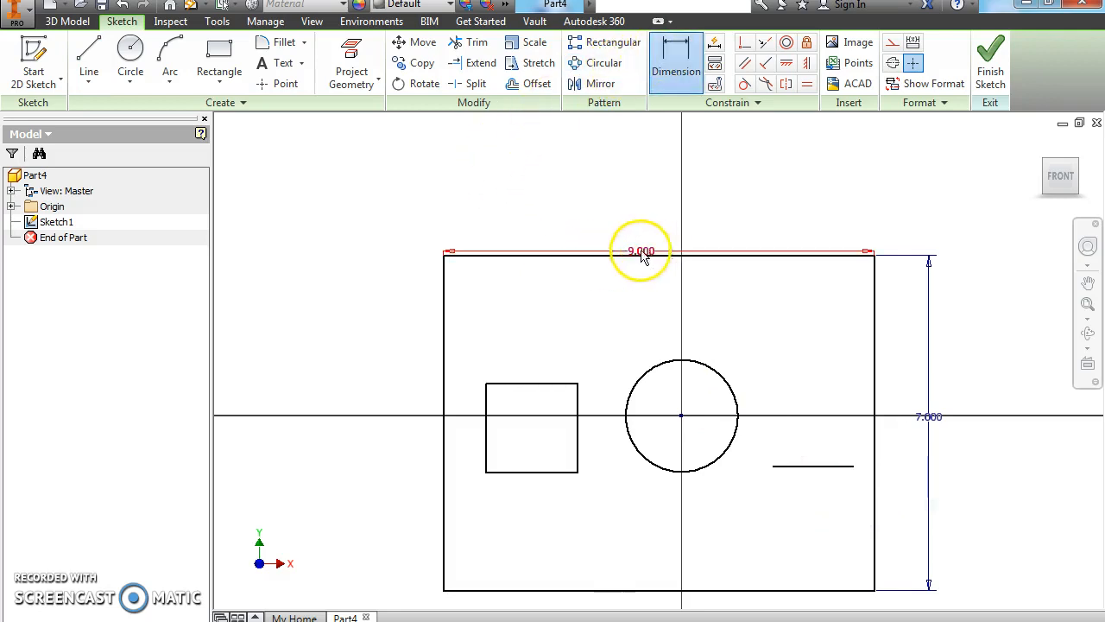
pyautogui.click(535, 393)
pyautogui.click(528, 366)
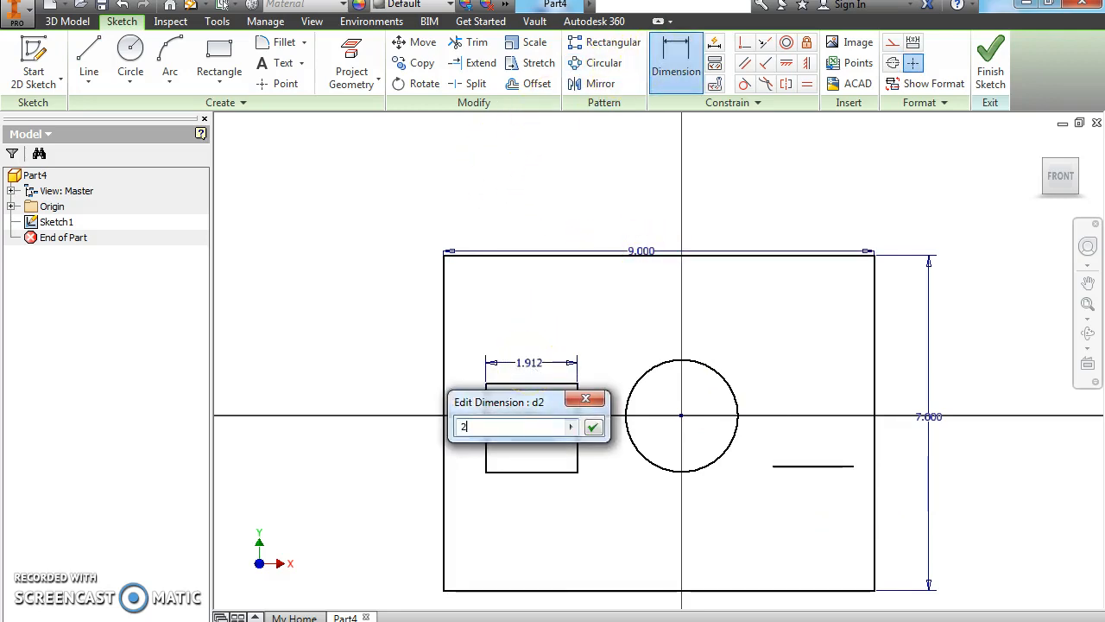
pyautogui.click(593, 427)
pyautogui.click(581, 432)
pyautogui.click(593, 436)
pyautogui.write('2')
pyautogui.click(655, 493)
# - Dimension the circle at the sketch origin with a 2 in diameter
pyautogui.click(716, 371)
pyautogui.click(710, 347)
pyautogui.write('2')
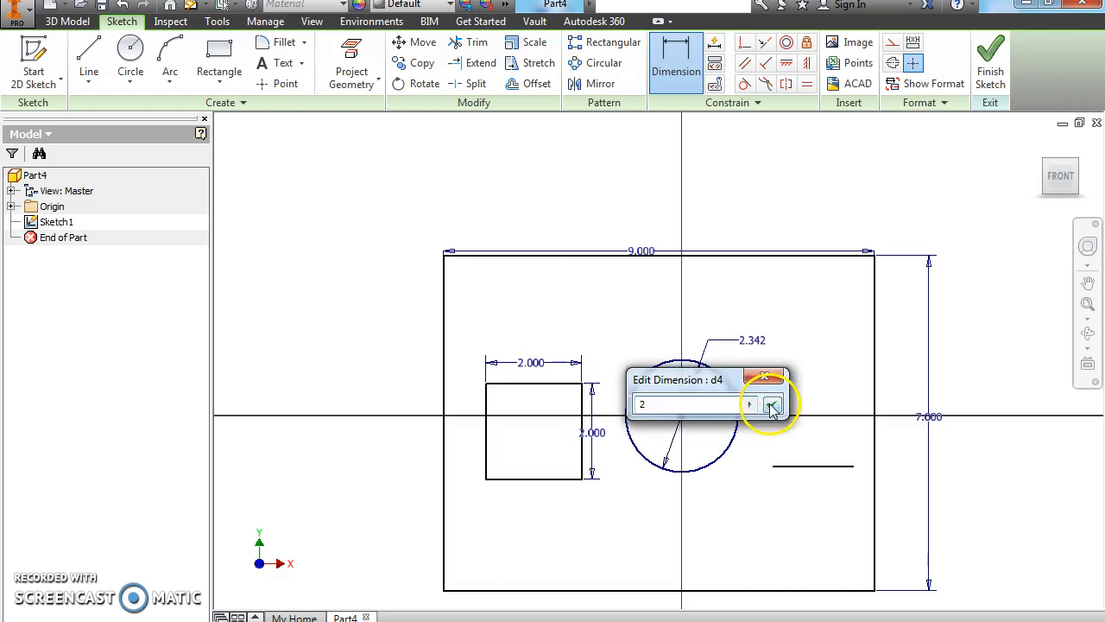
pyautogui.click(772, 407)
# - Dimension the short horizontal line near the plate's right edge as 2 in long
pyautogui.click(790, 466)
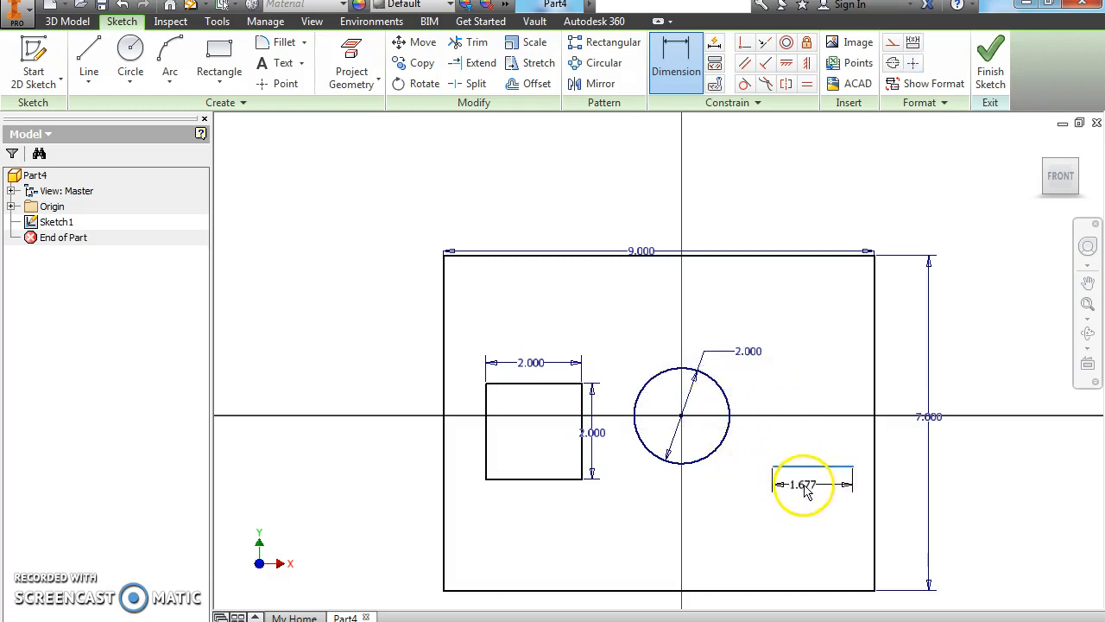
pyautogui.click(805, 491)
pyautogui.write('2')
pyautogui.click(866, 549)
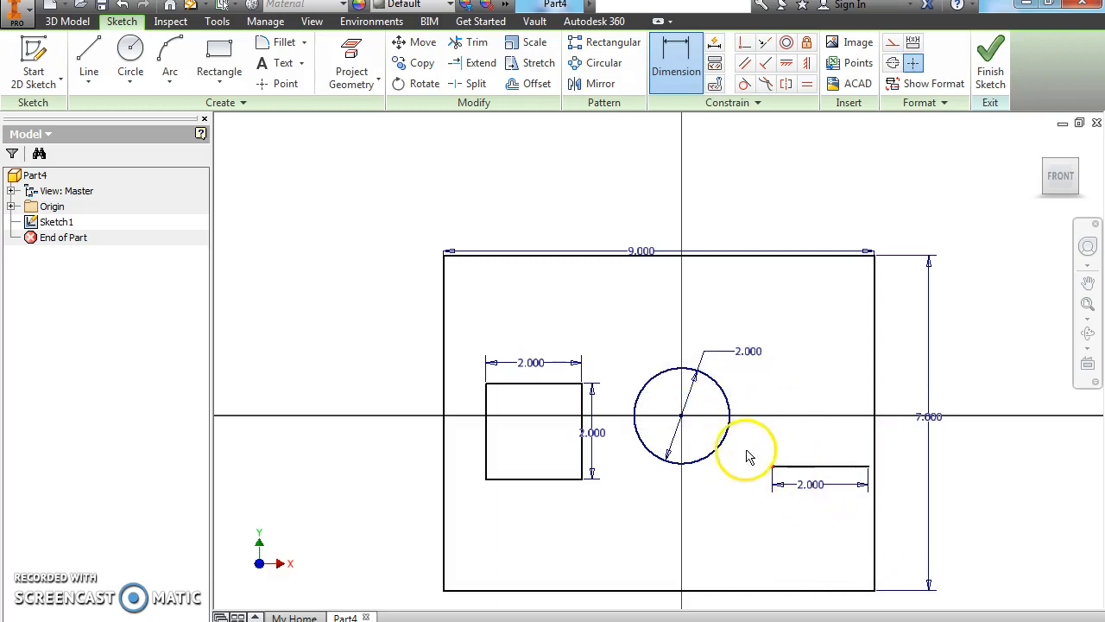
pyautogui.click(89, 63)
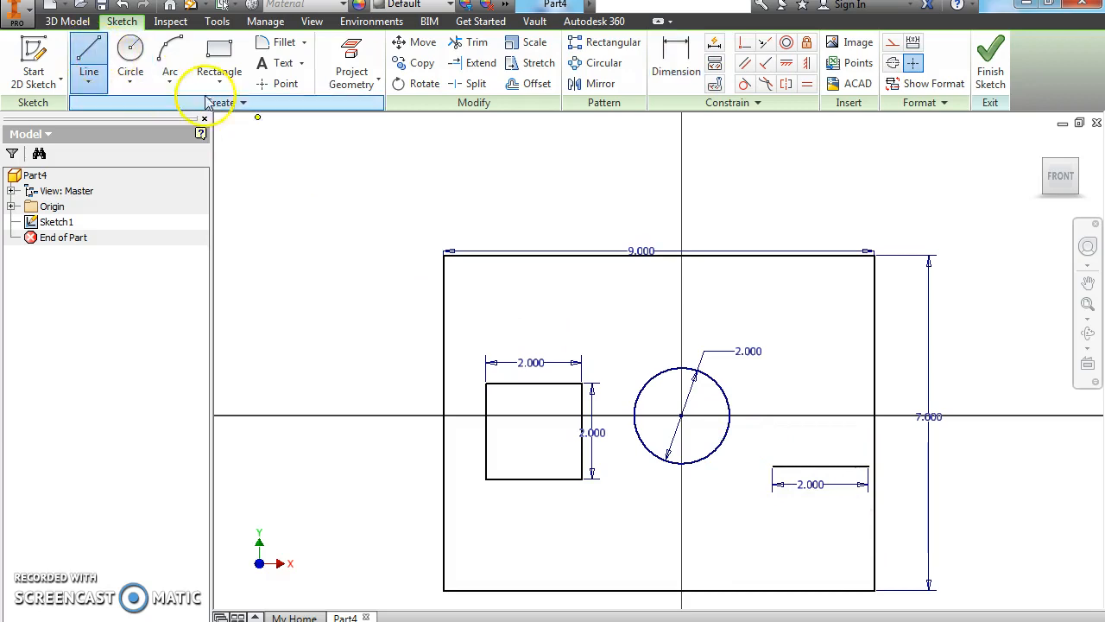
pyautogui.click(769, 458)
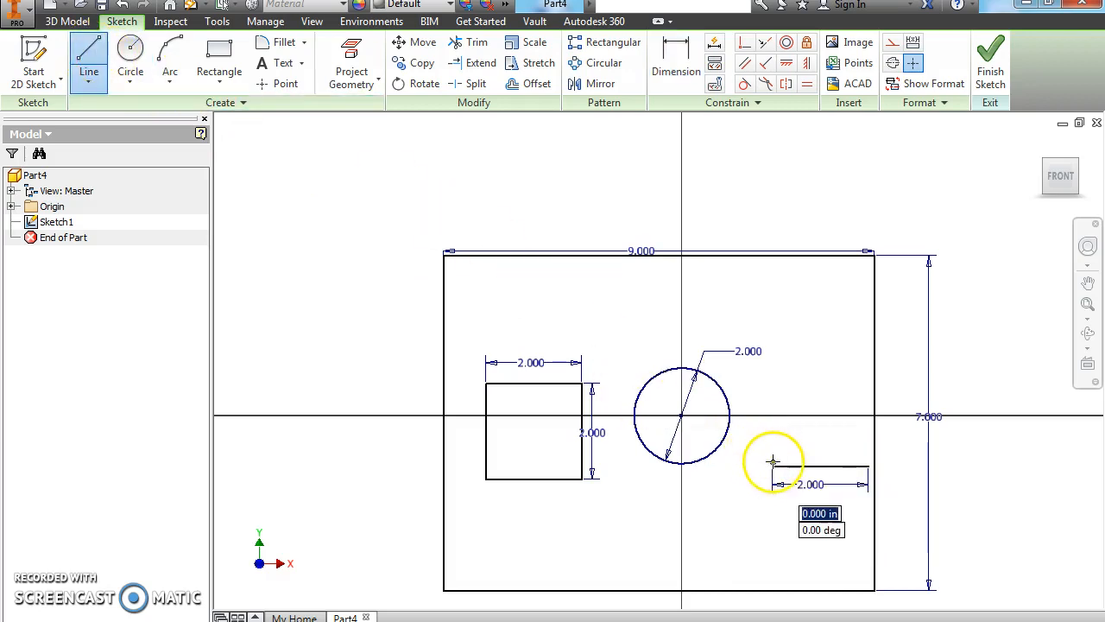
pyautogui.rightClick(821, 399)
pyautogui.click(874, 398)
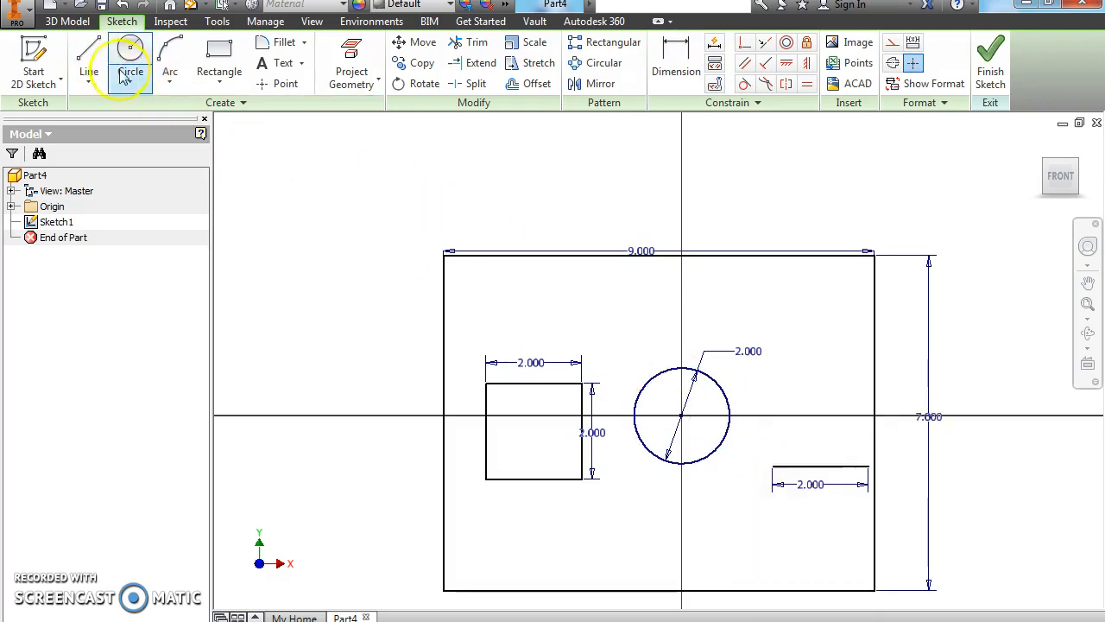
# - Draw two lines from the ends of the 2 in horizontal line meeting above its middle to form a closed triangle
pyautogui.click(89, 62)
pyautogui.click(772, 466)
pyautogui.click(820, 386)
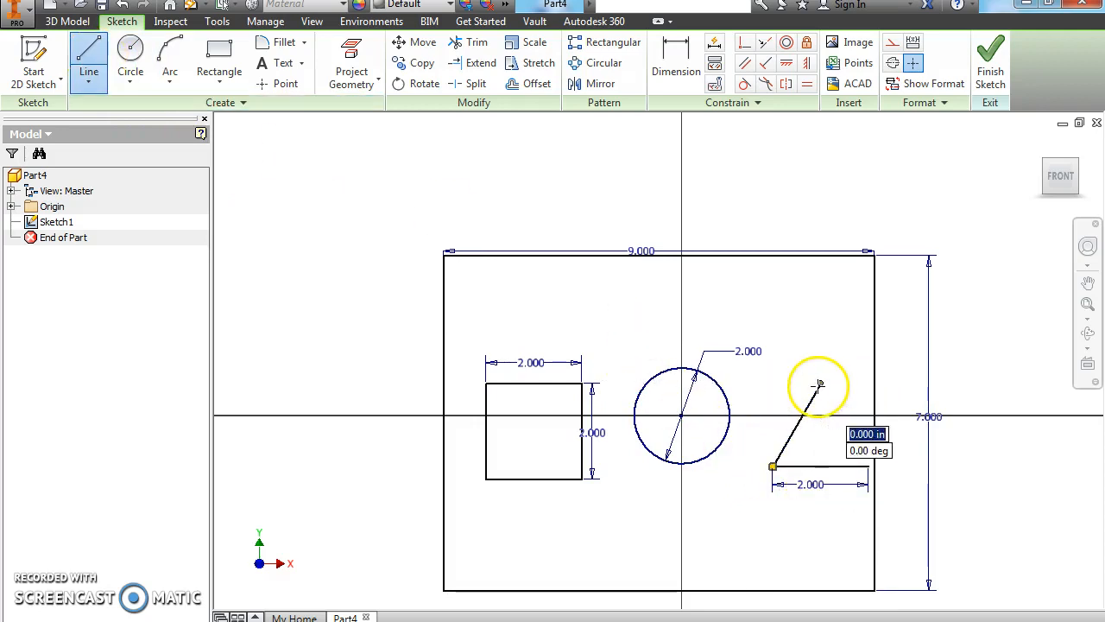
pyautogui.click(868, 466)
pyautogui.rightClick(830, 447)
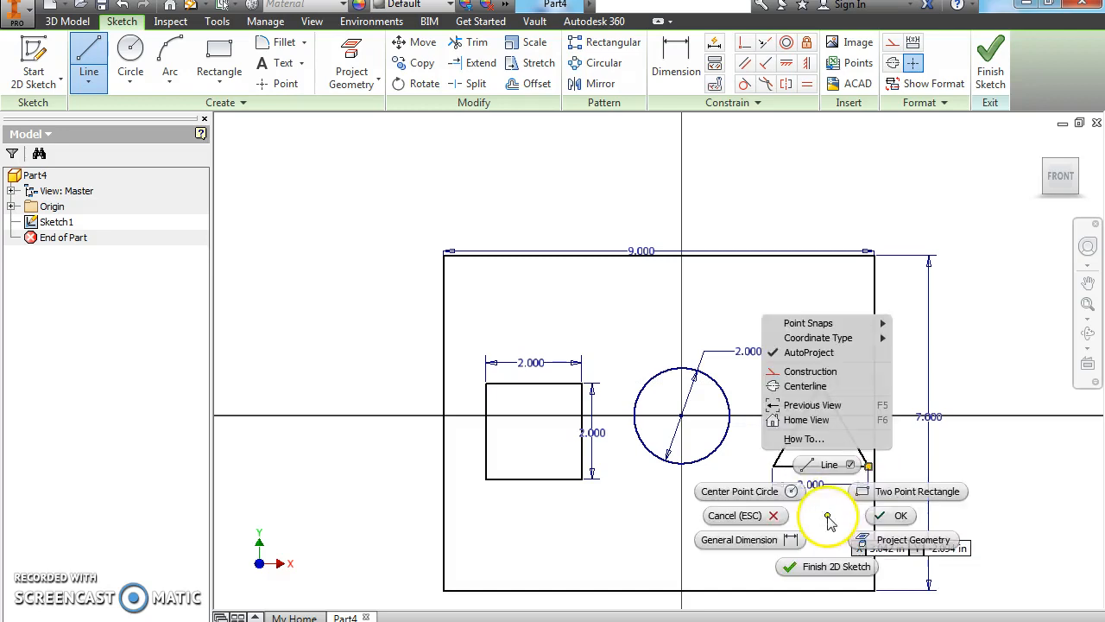
pyautogui.click(879, 444)
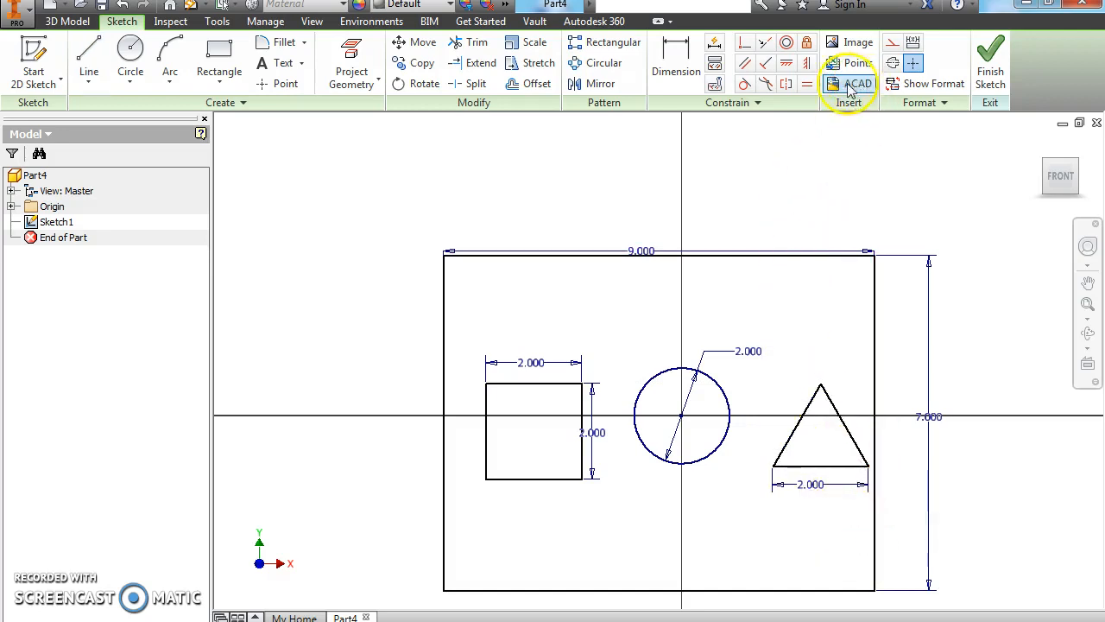
# - Constrain the triangle's apex to align vertically with the midpoint of its base
pyautogui.click(806, 62)
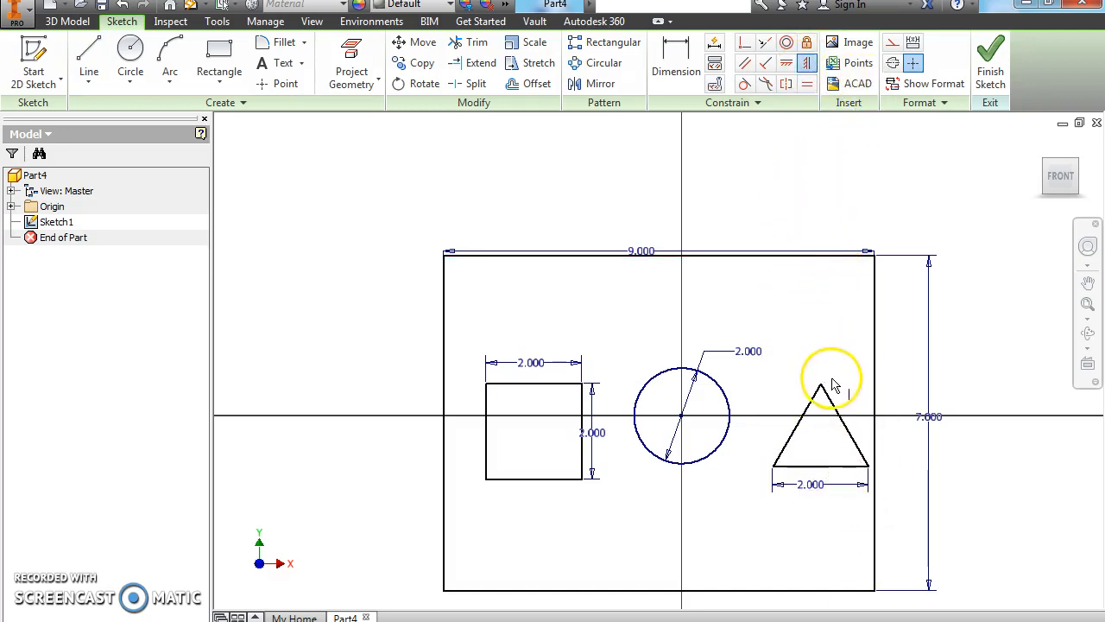
pyautogui.click(820, 466)
pyautogui.rightClick(830, 323)
pyautogui.click(872, 321)
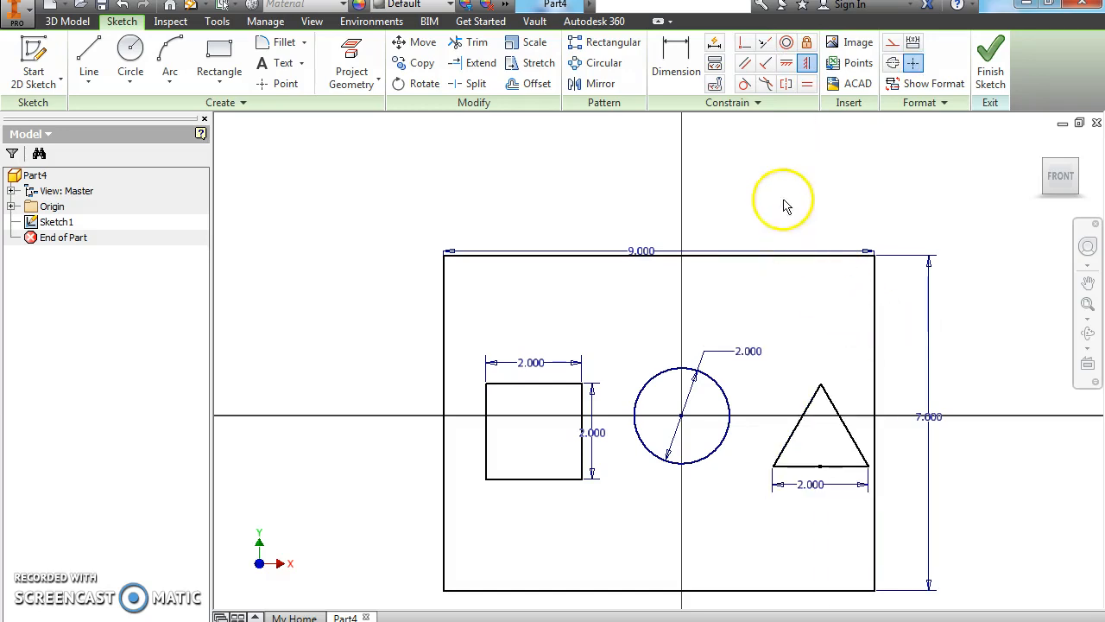
# - Dimension the triangle's height from base to apex as 2 in
pyautogui.click(676, 60)
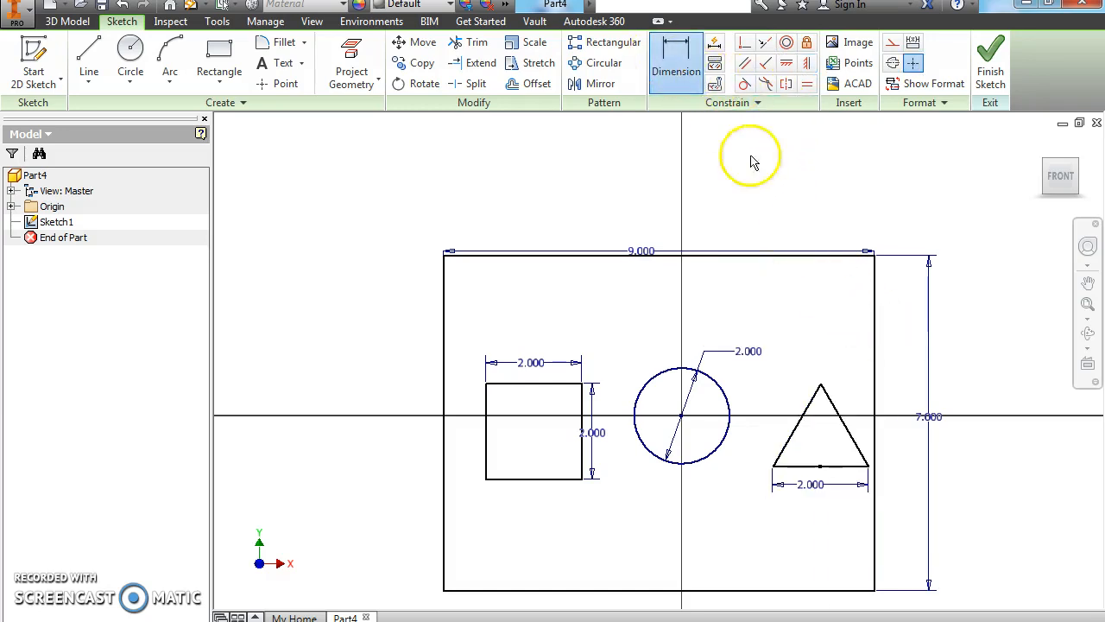
pyautogui.click(775, 417)
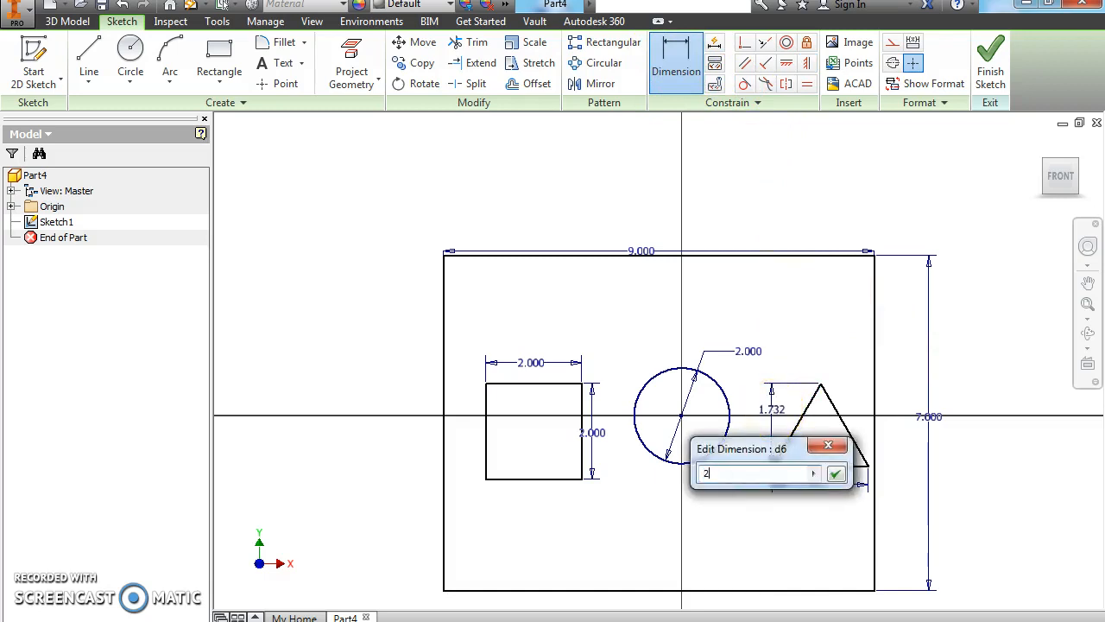
pyautogui.click(836, 474)
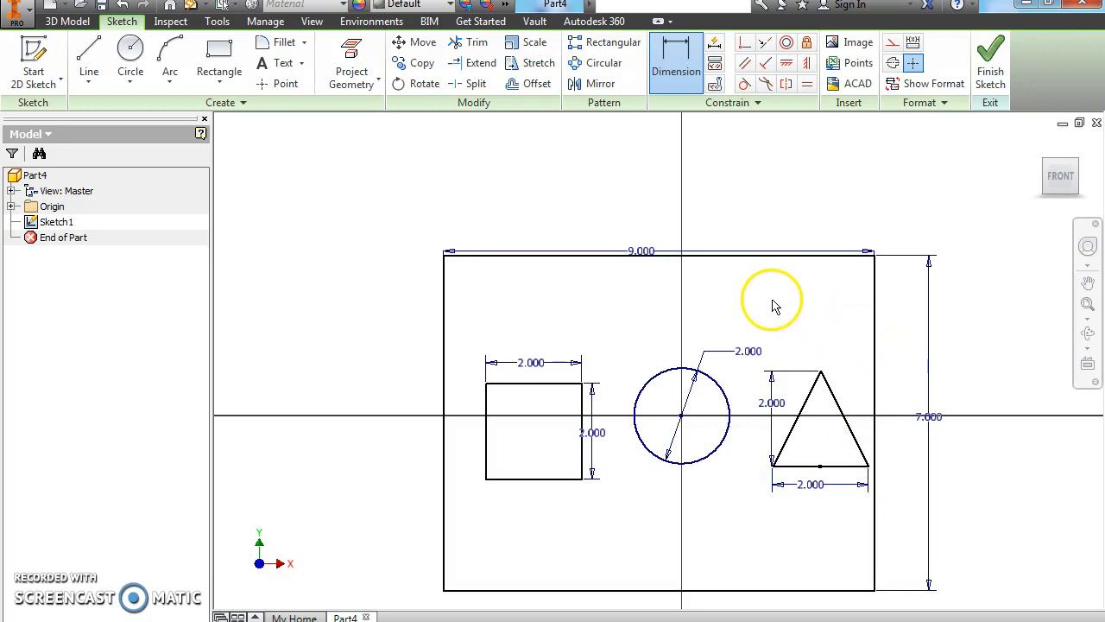
# - Set the plate outline's overall width to 11 in
pyautogui.doubleClick(642, 251)
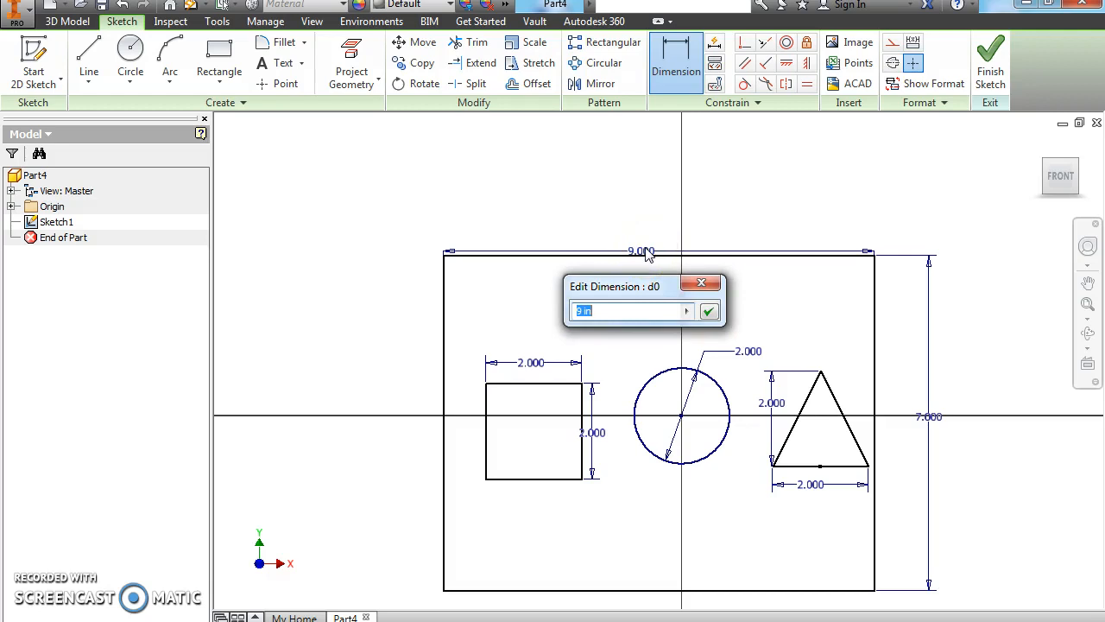
pyautogui.write('11')
pyautogui.click(708, 312)
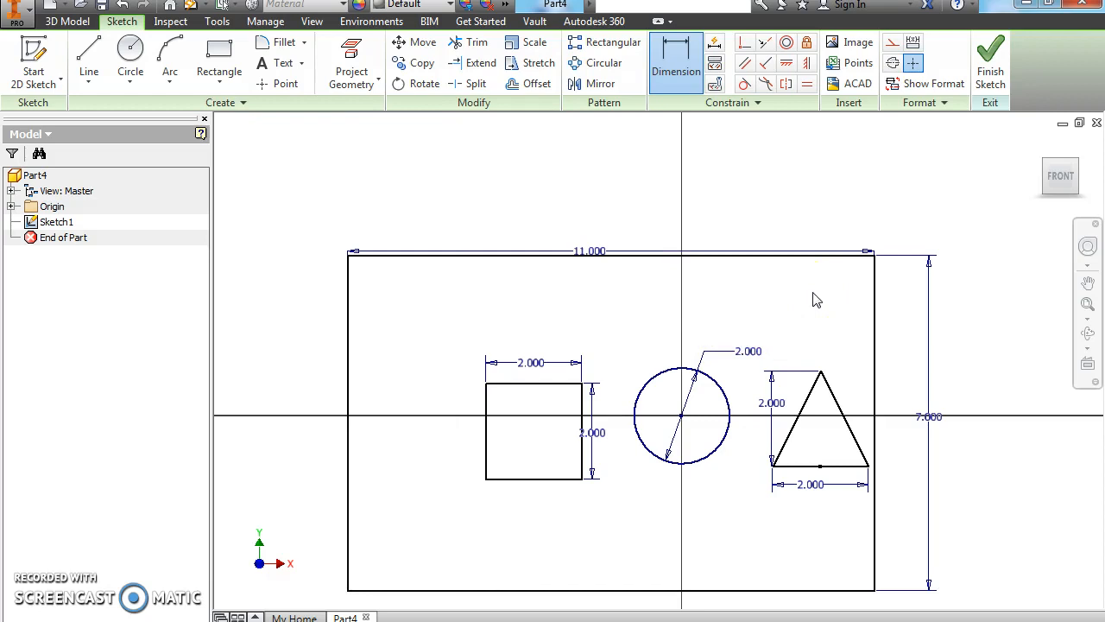
pyautogui.click(761, 295)
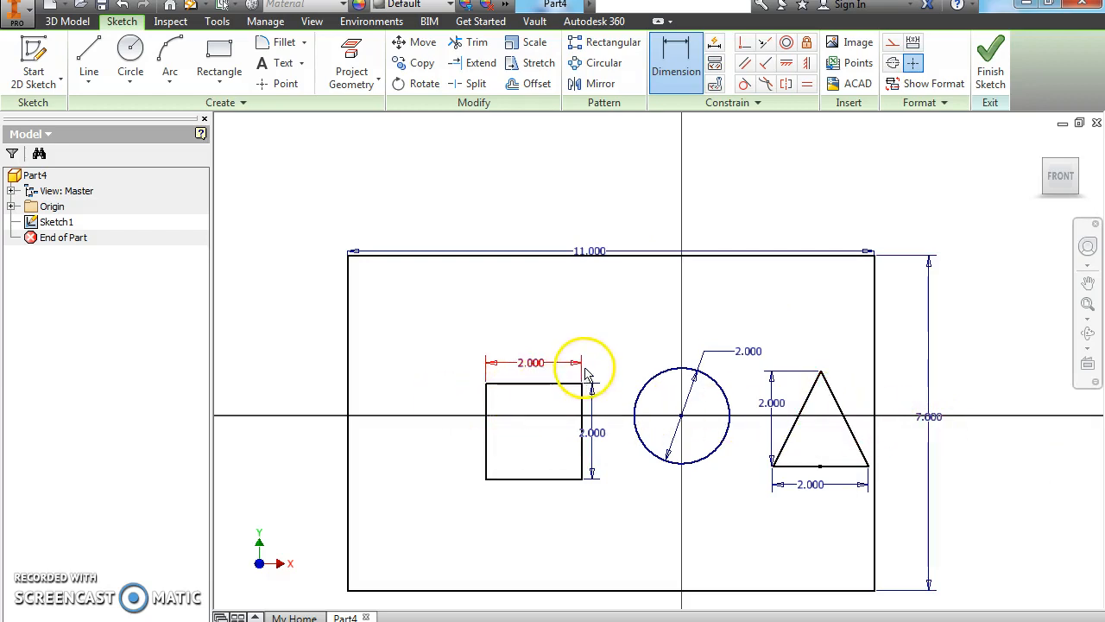
# - Constrain the midpoint of the plate's upper edge to align vertically with the circle's centre
pyautogui.click(807, 64)
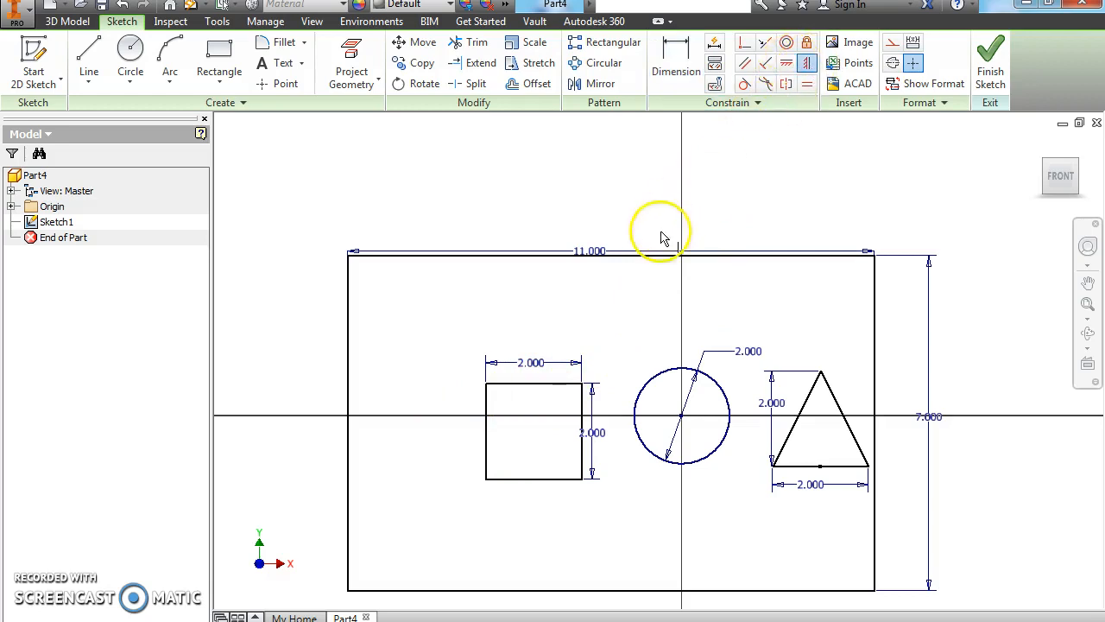
pyautogui.click(613, 257)
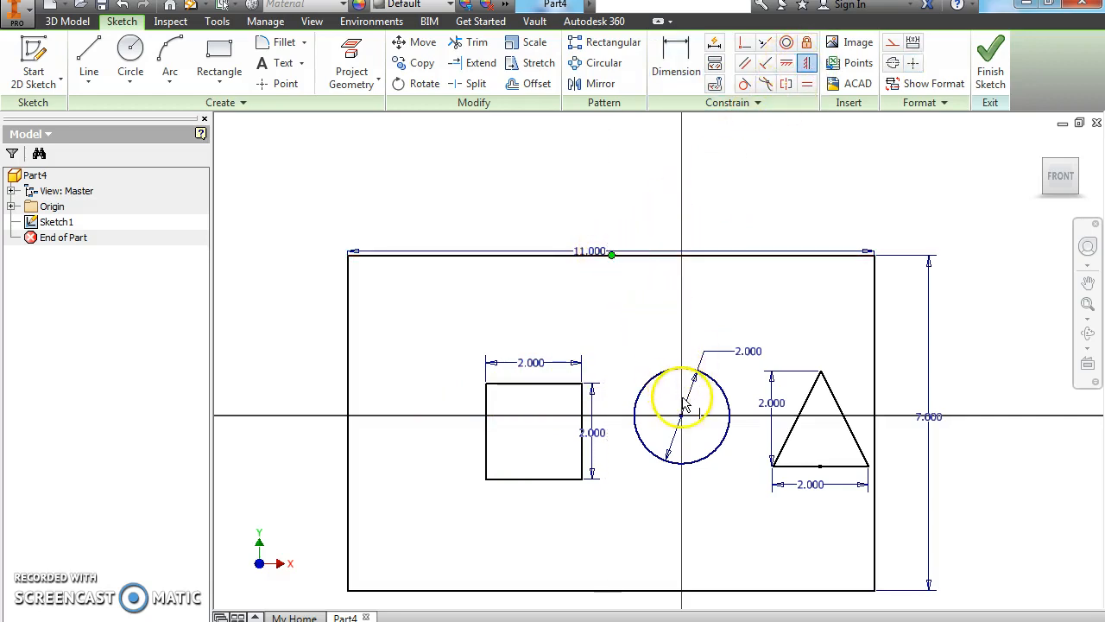
pyautogui.click(682, 417)
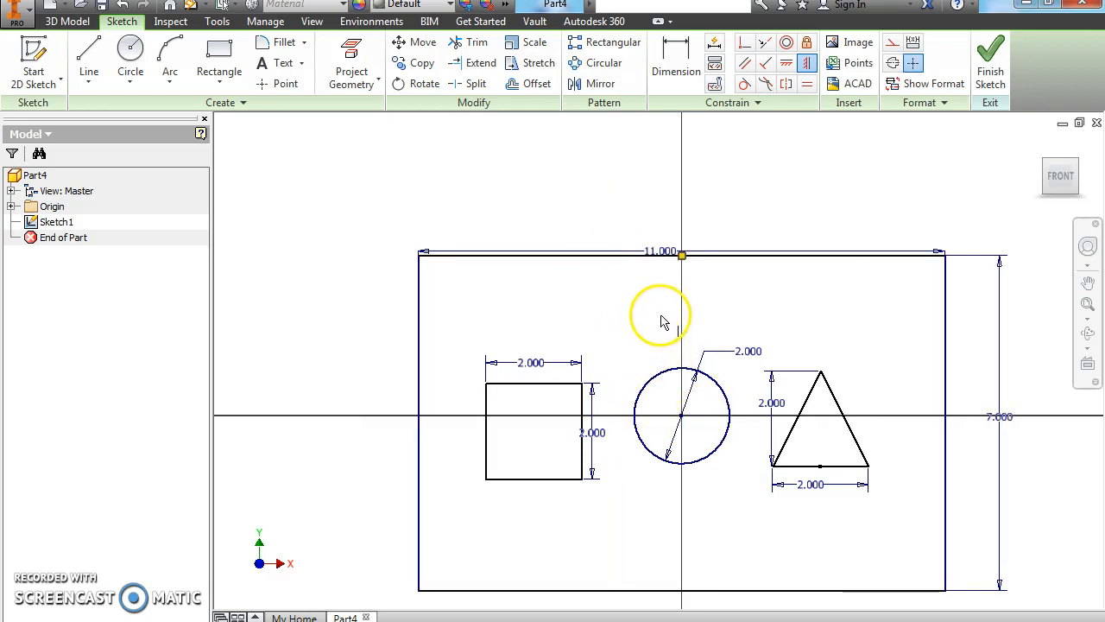
pyautogui.rightClick(701, 304)
pyautogui.click(742, 294)
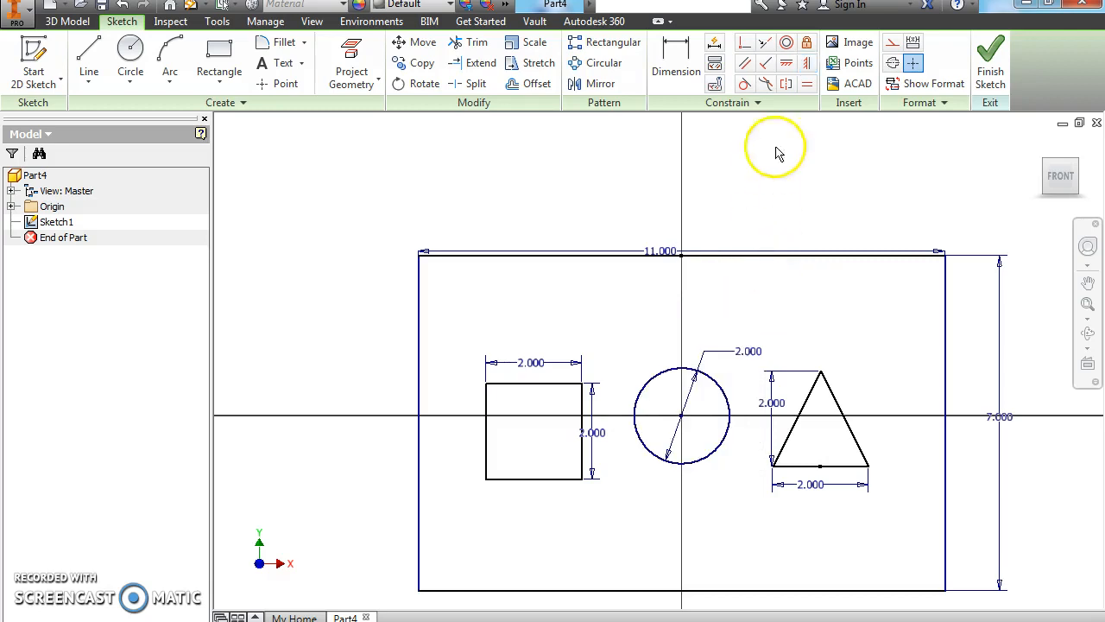
# - Constrain the midpoint of the plate's left edge to align horizontally with the circle's centre
pyautogui.click(786, 64)
pyautogui.click(681, 417)
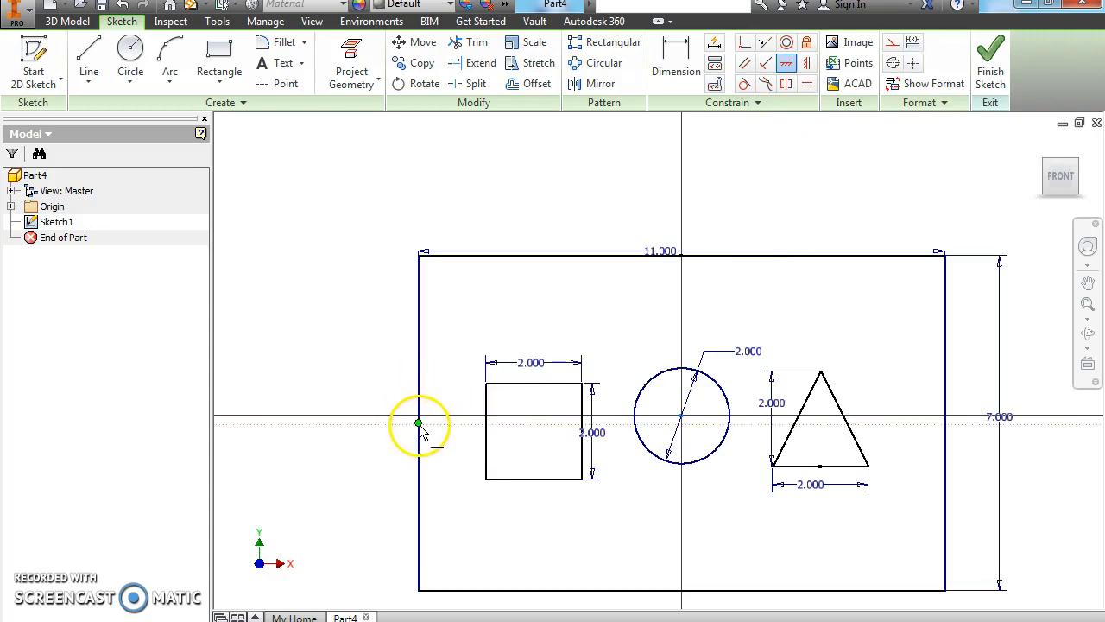
pyautogui.click(418, 423)
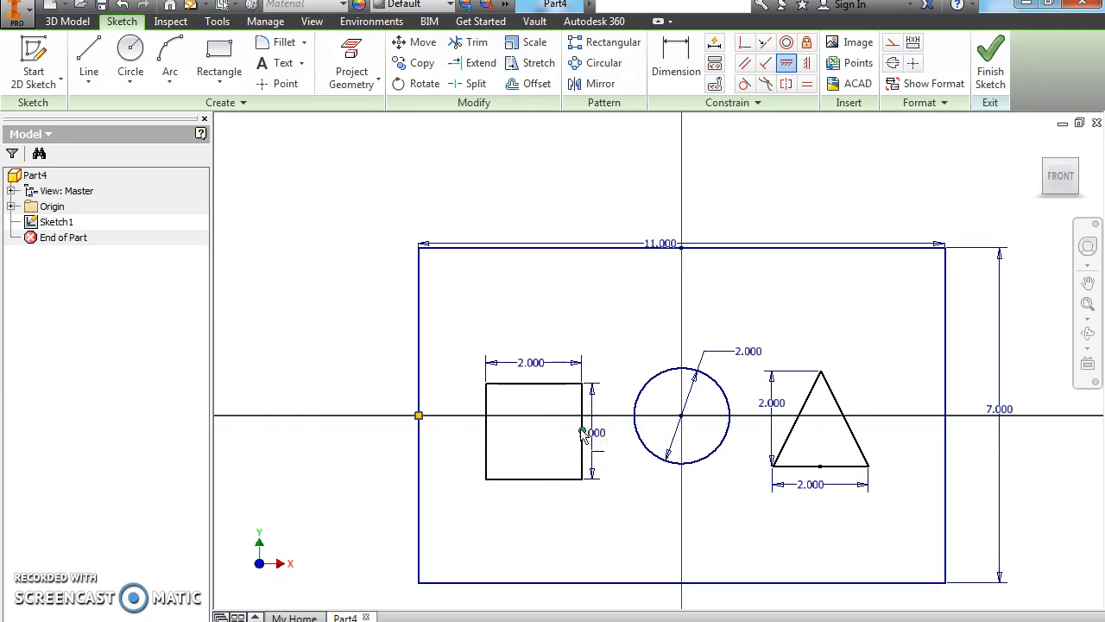
# - Align the midpoints of the square's right side and the triangle's left side horizontally with the plate's side-edge midpoints
pyautogui.click(418, 416)
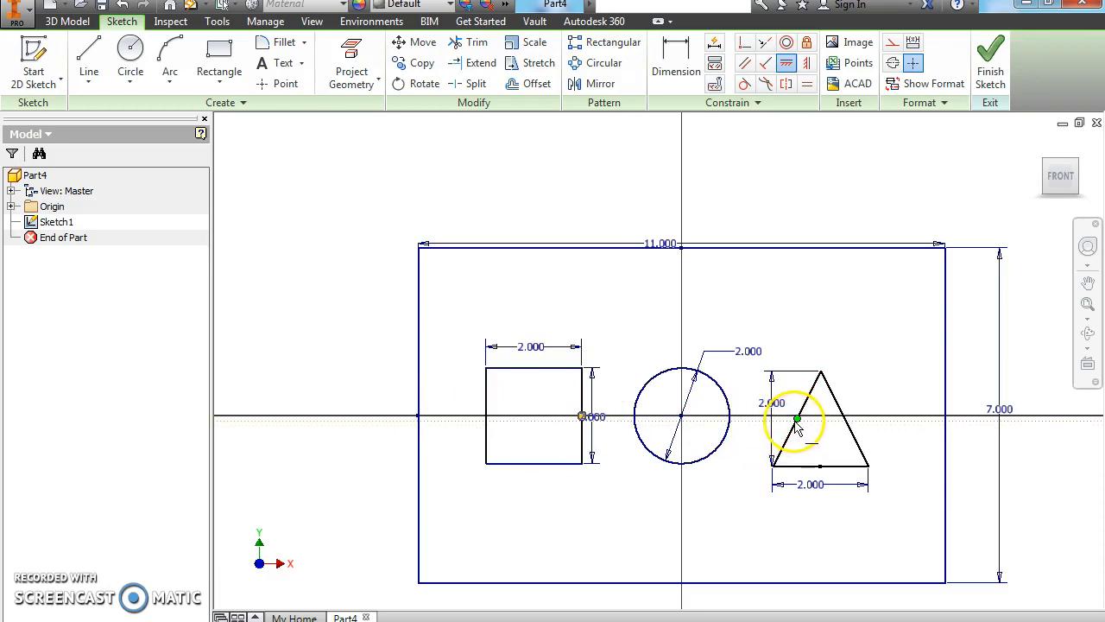
pyautogui.click(945, 416)
pyautogui.rightClick(917, 438)
pyautogui.click(969, 432)
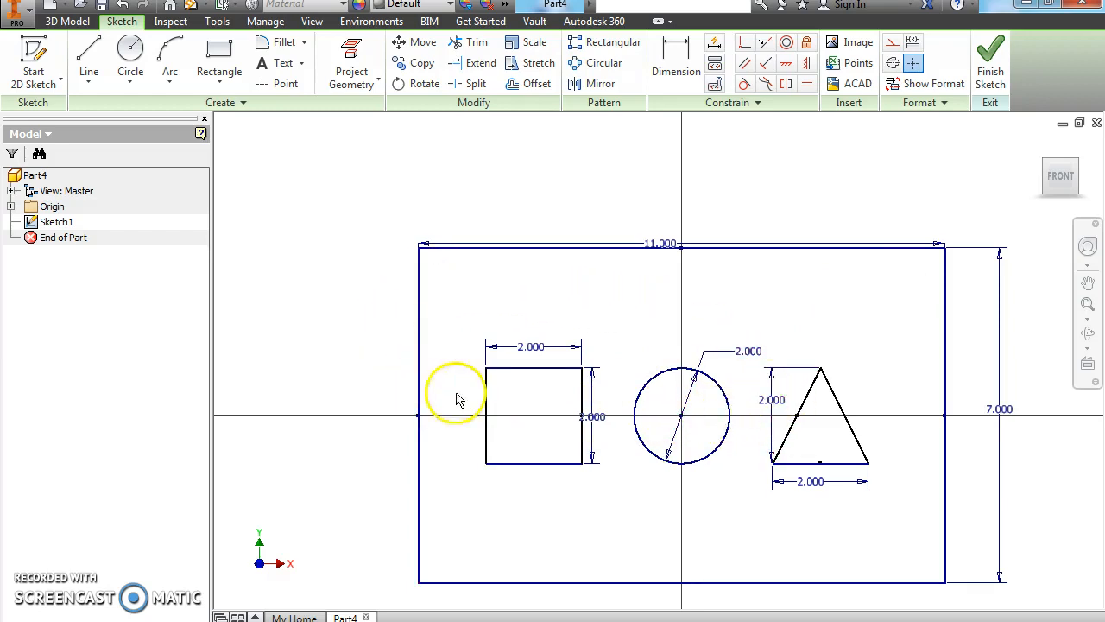
# - Dimension the square's left side 1.5 in from the plate's left edge
pyautogui.click(680, 57)
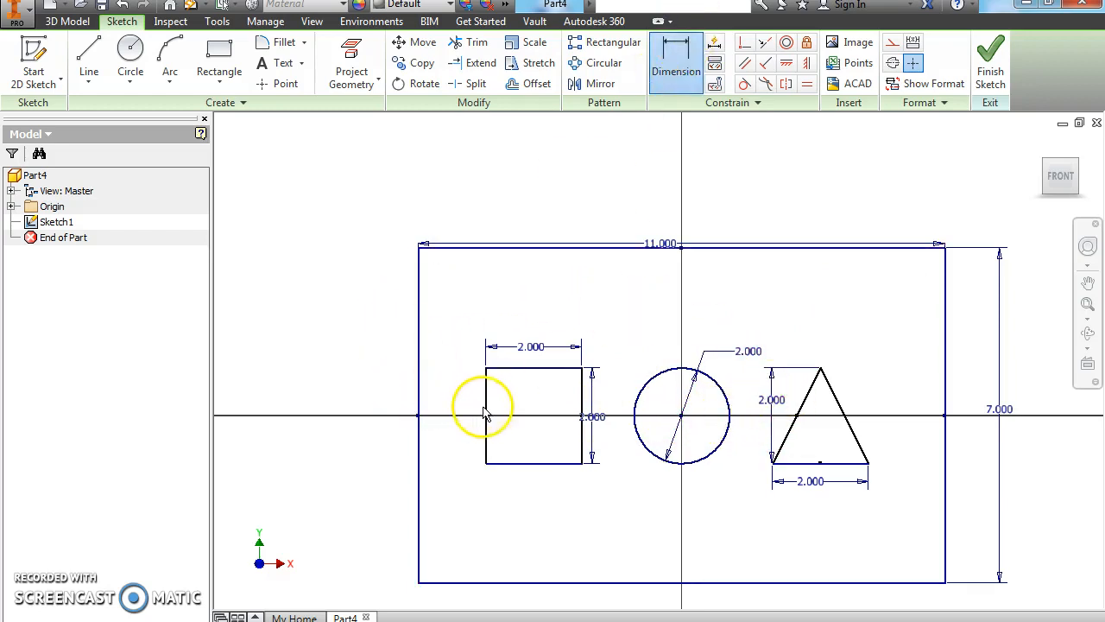
pyautogui.click(477, 415)
pyautogui.click(420, 415)
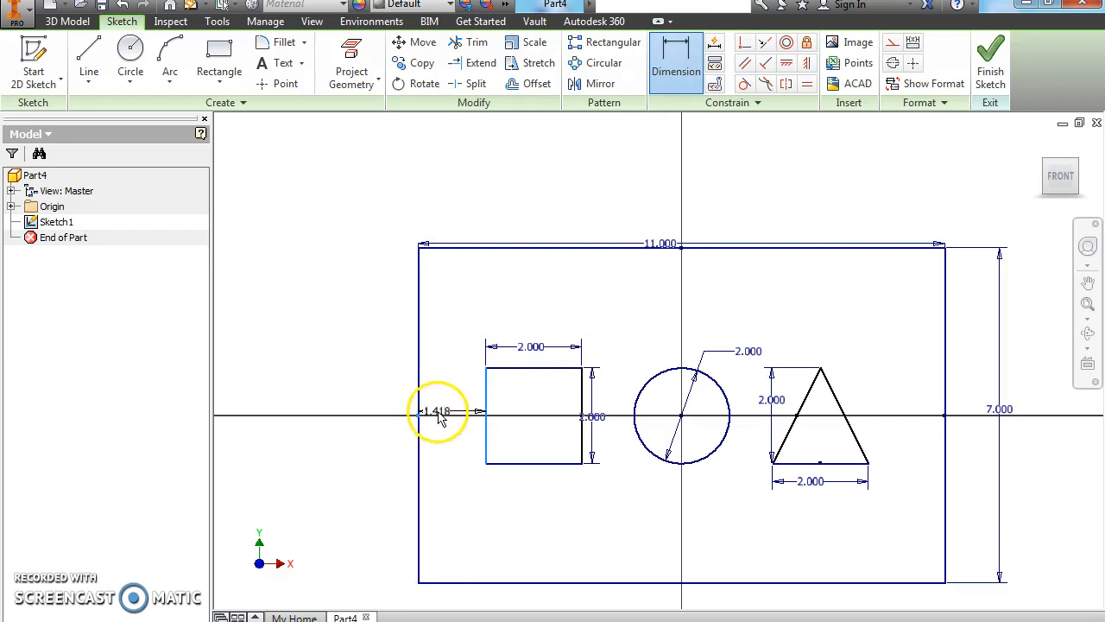
pyautogui.click(447, 415)
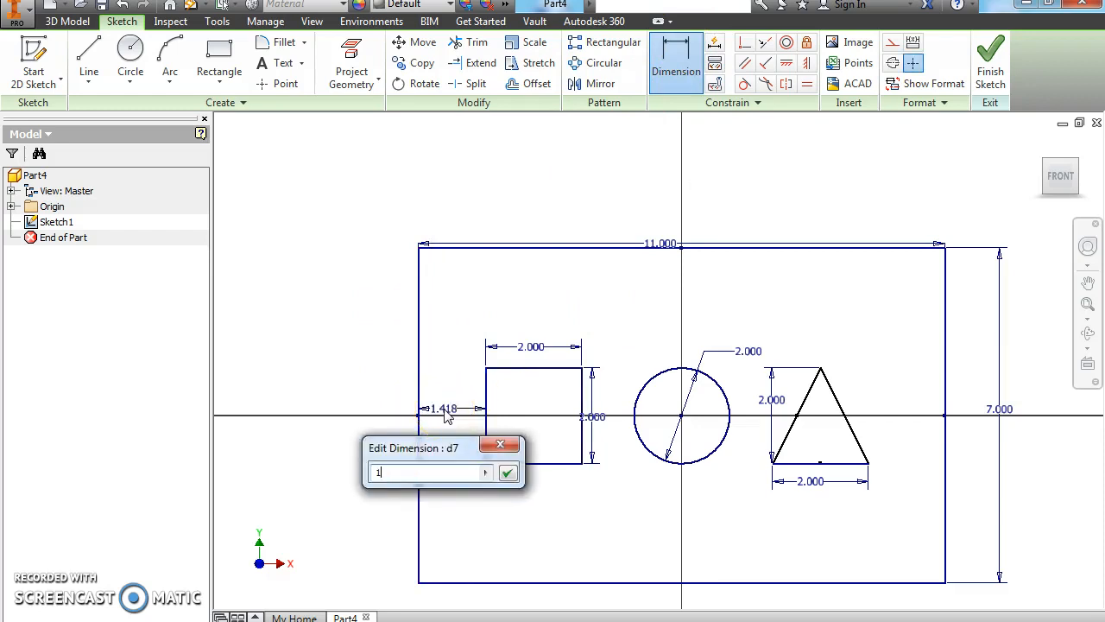
pyautogui.click(507, 473)
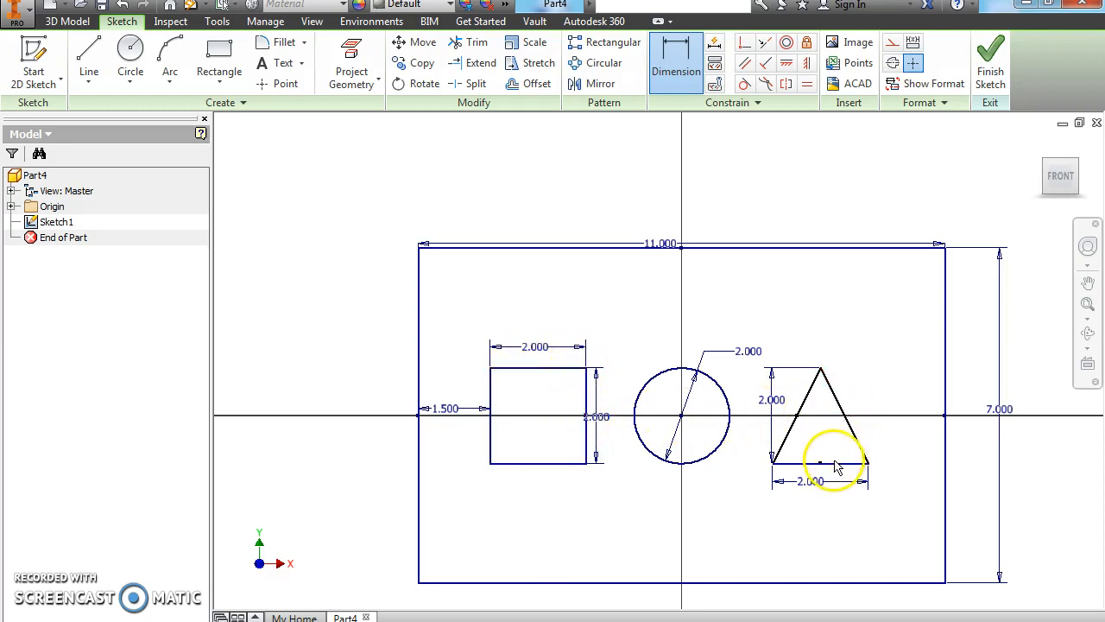
# - Dimension the triangle's base midpoint 1.5 in horizontally from the plate's right edge
pyautogui.click(945, 421)
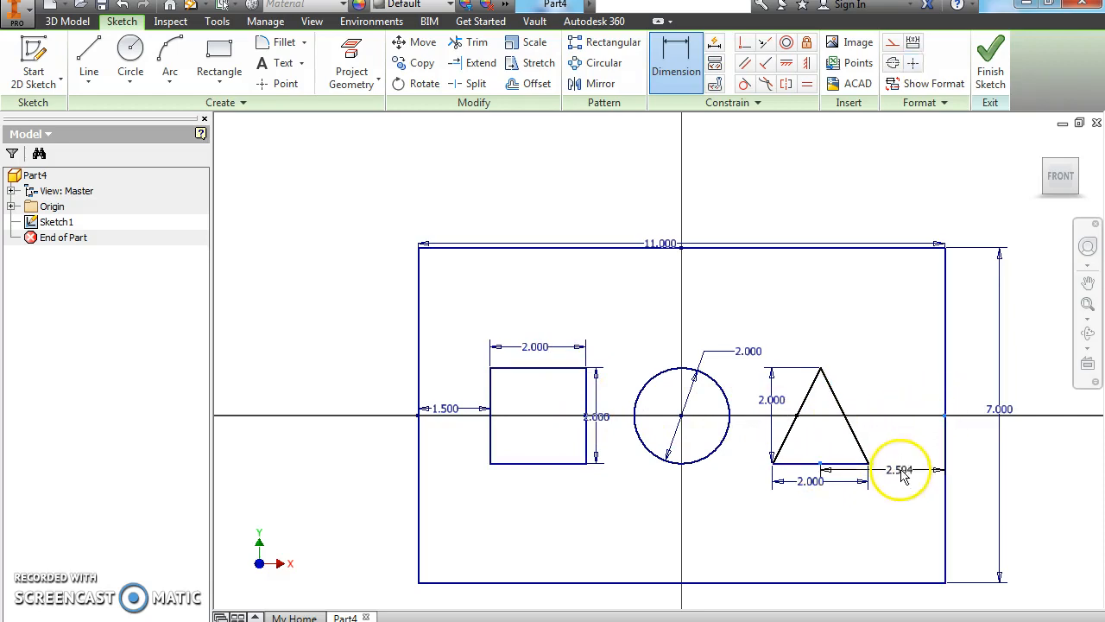
pyautogui.click(884, 514)
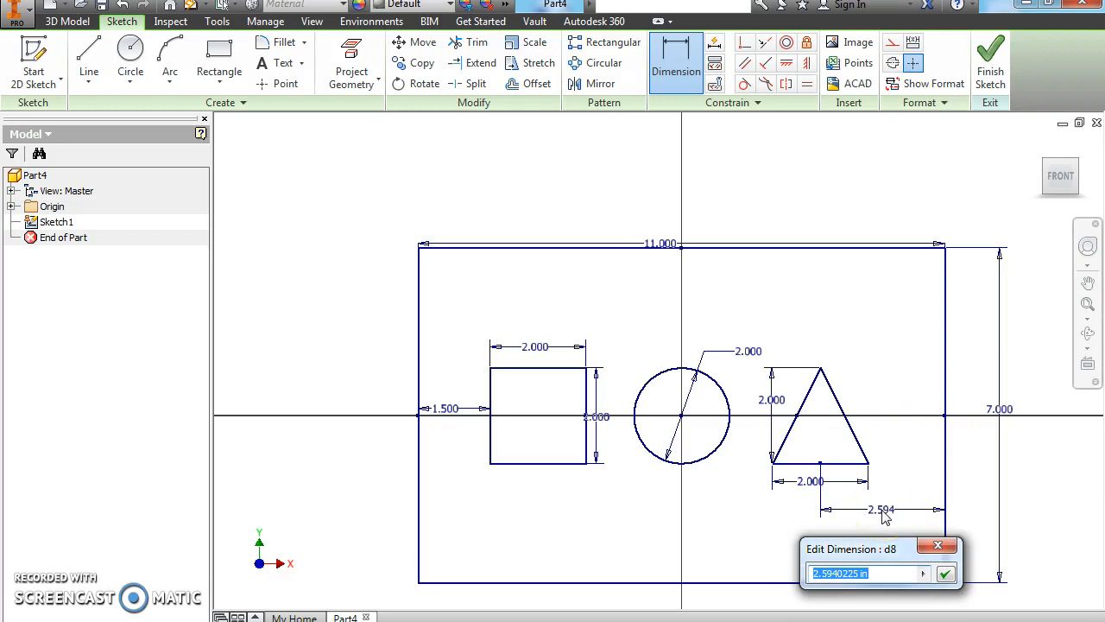
pyautogui.click(945, 573)
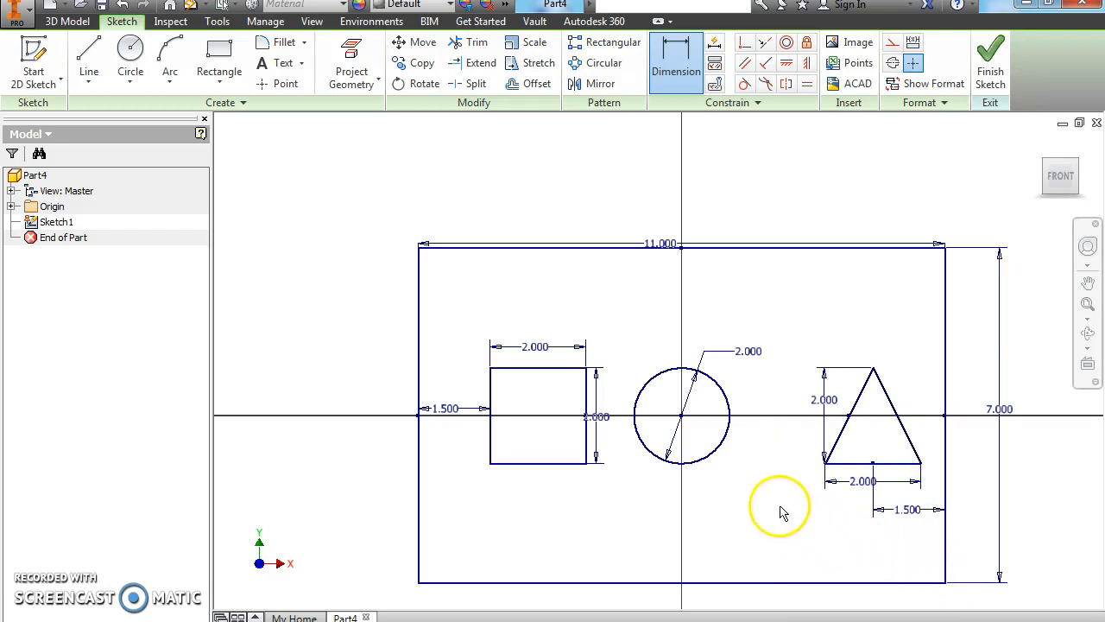
pyautogui.click(681, 423)
pyautogui.click(587, 422)
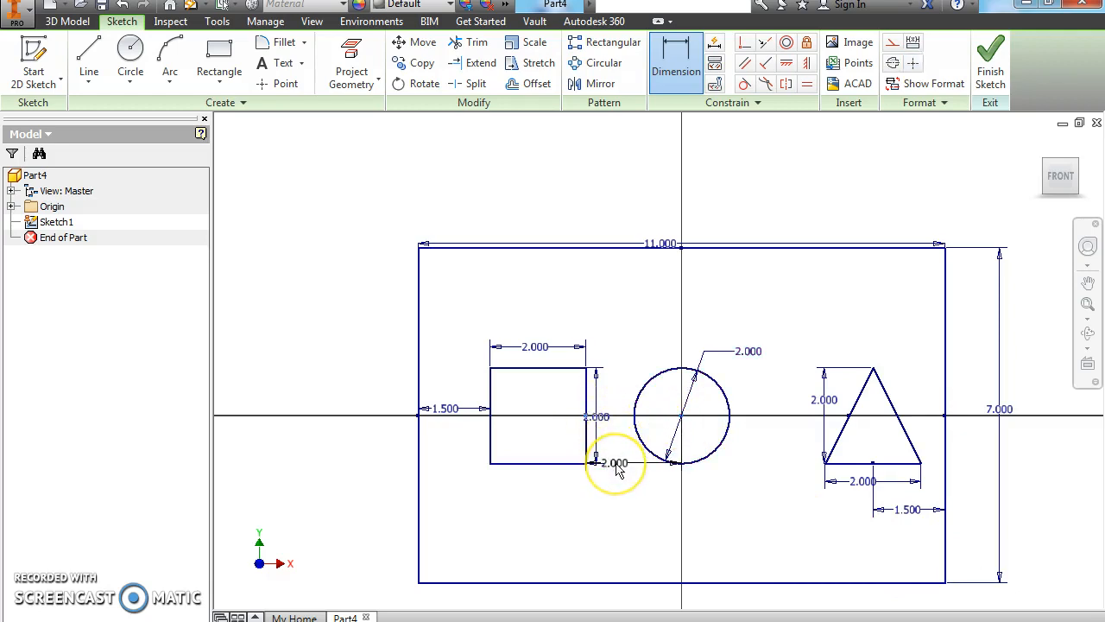
pyautogui.click(616, 480)
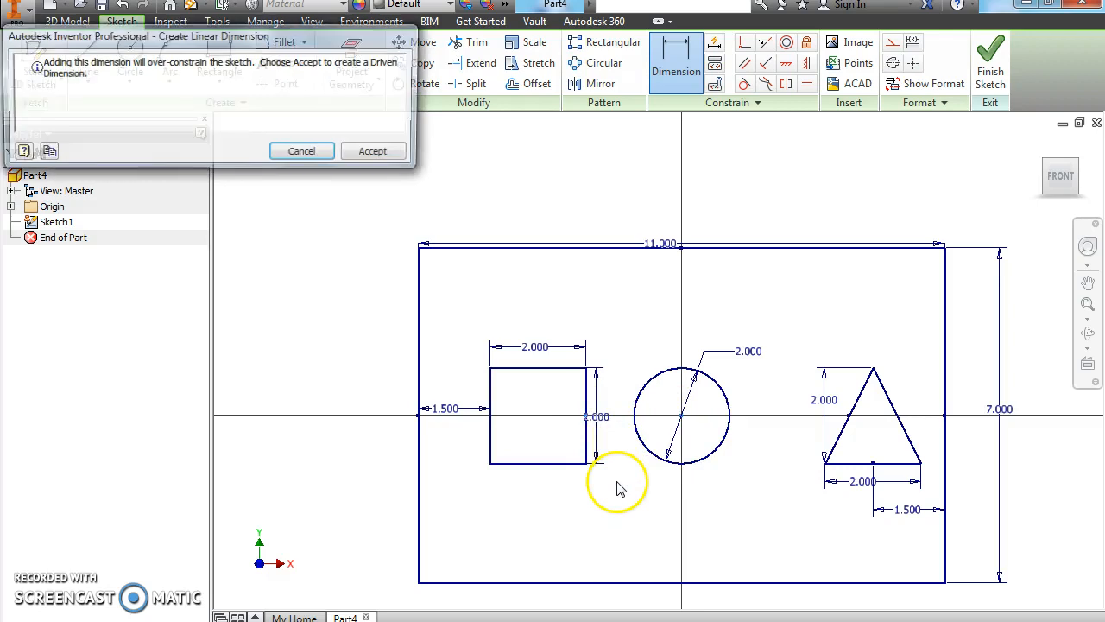
pyautogui.click(309, 153)
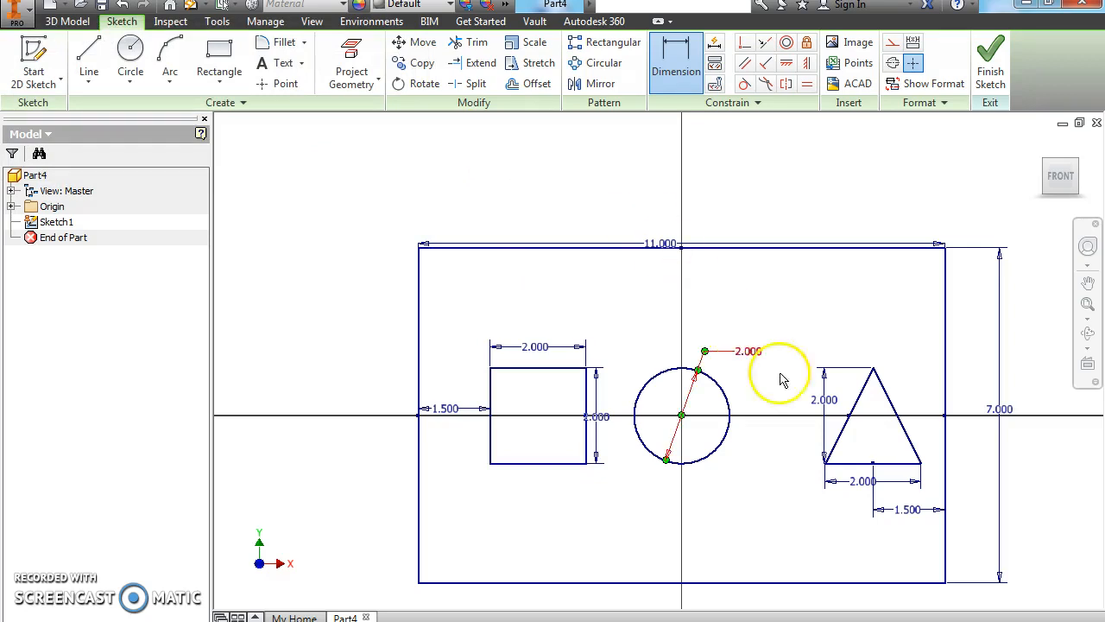
# - Set the horizontal distance from the triangle's base midpoint to the plate's right edge to 2 in and finish the sketch
pyautogui.click(908, 509)
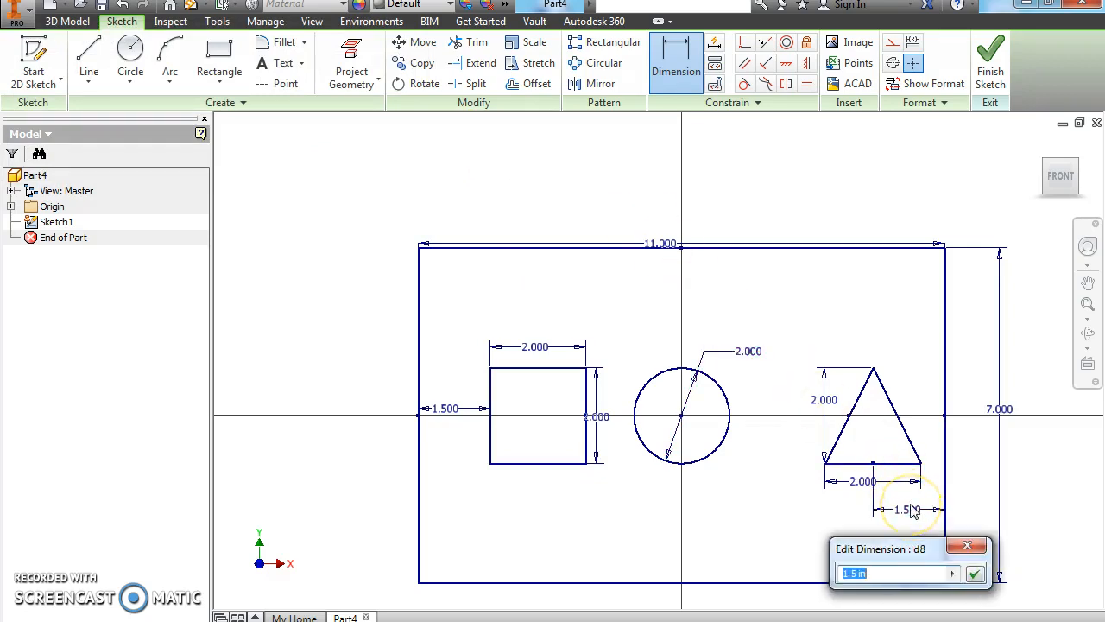
pyautogui.write('2')
pyautogui.press('Return')
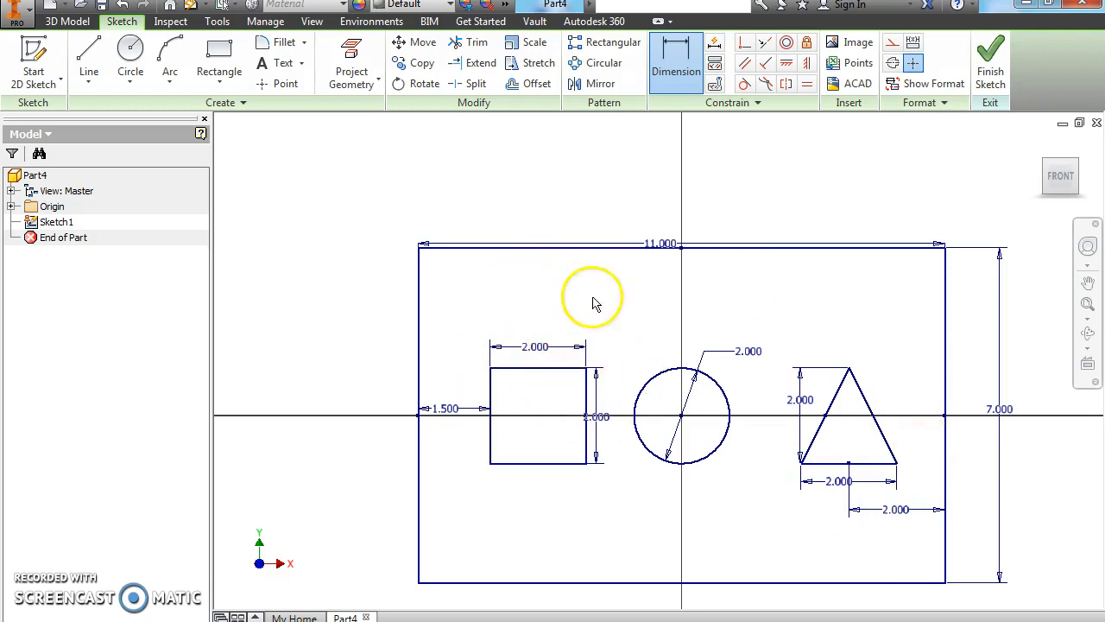
pyautogui.rightClick(518, 291)
pyautogui.click(511, 351)
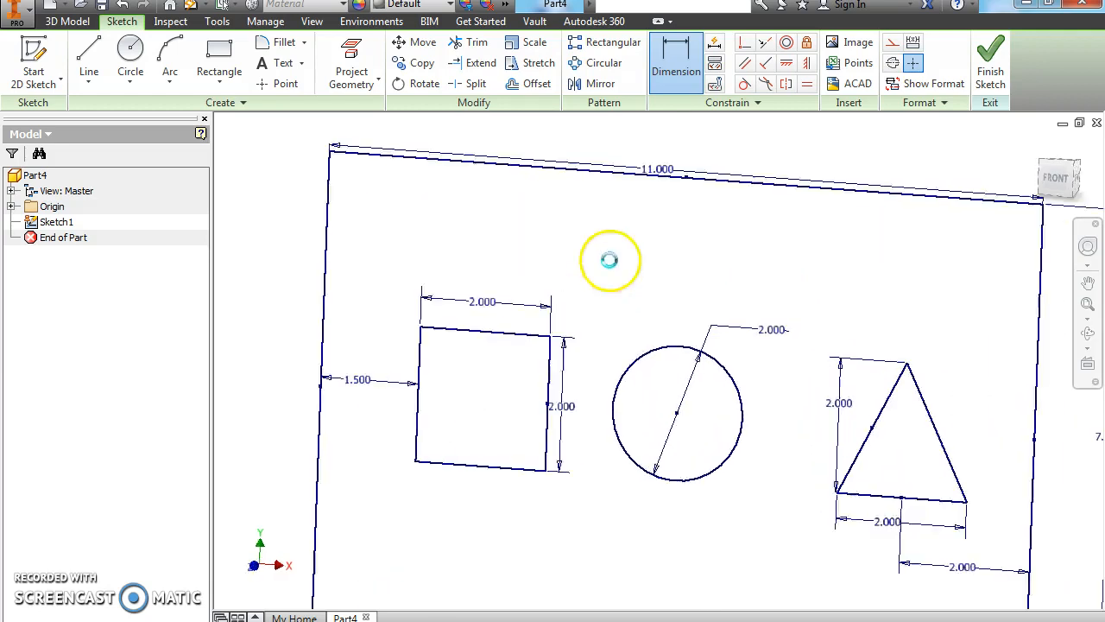
# - Extrude the plate profile around the square, circle and triangle openings symmetrically to a thickness of 0.5 in
pyautogui.click(1040, 145)
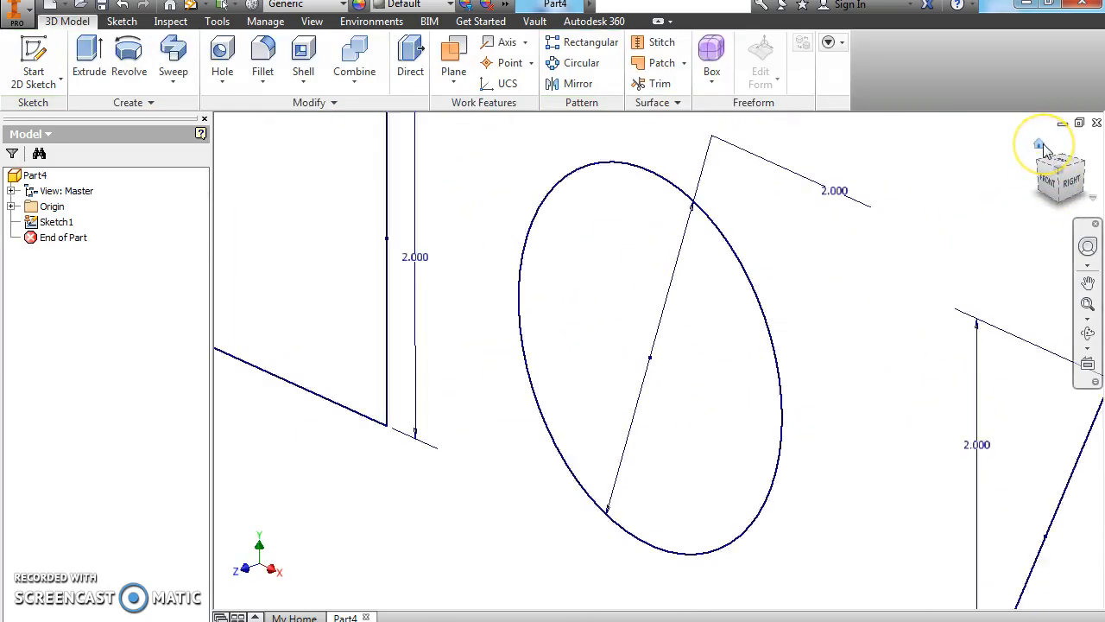
pyautogui.click(1051, 195)
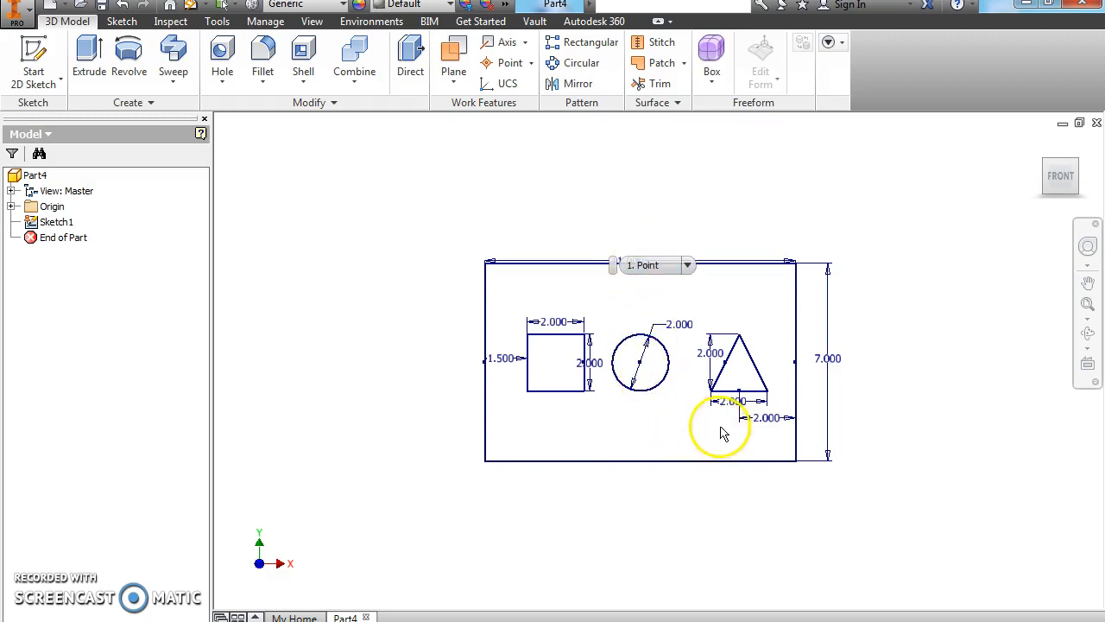
pyautogui.click(793, 403)
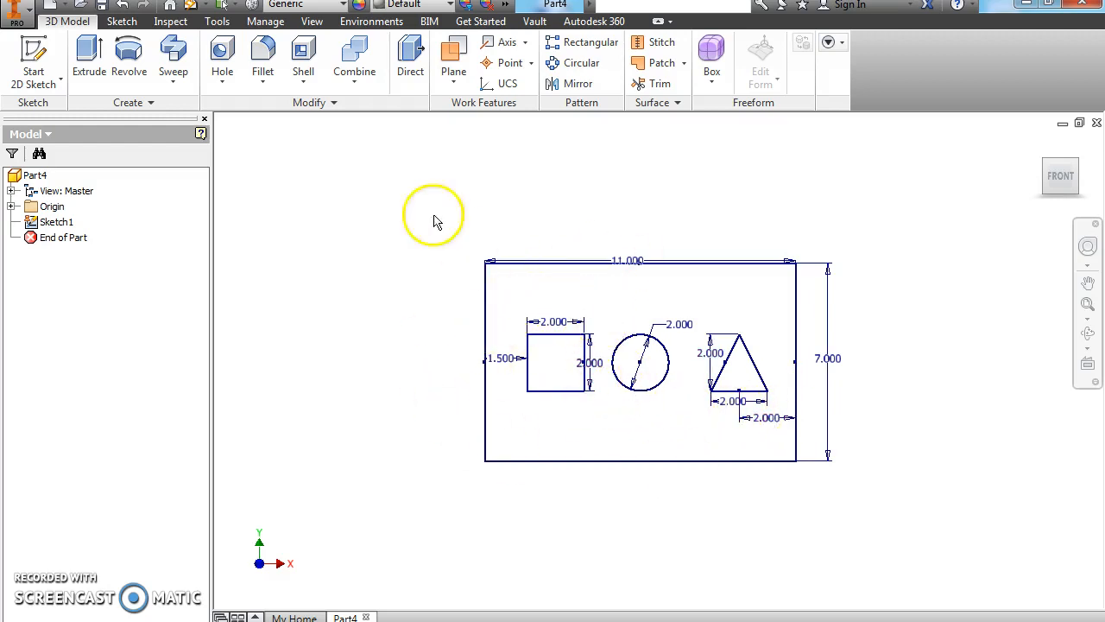
pyautogui.click(89, 59)
pyautogui.click(557, 332)
pyautogui.moveTo(1048, 141); pyautogui.dragTo(1039, 148)
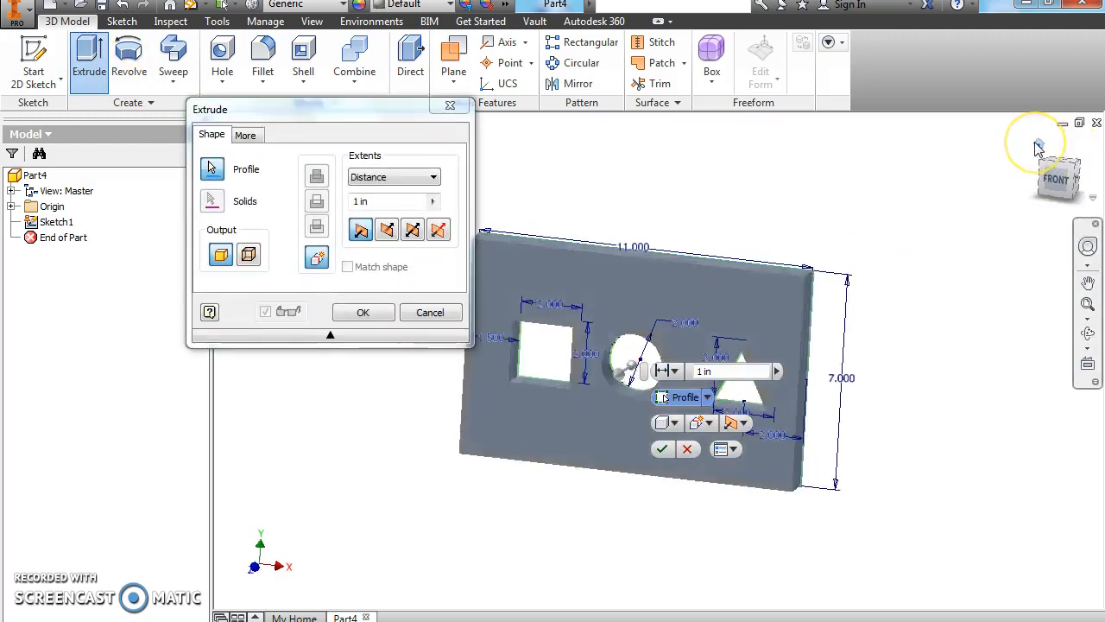
pyautogui.click(411, 231)
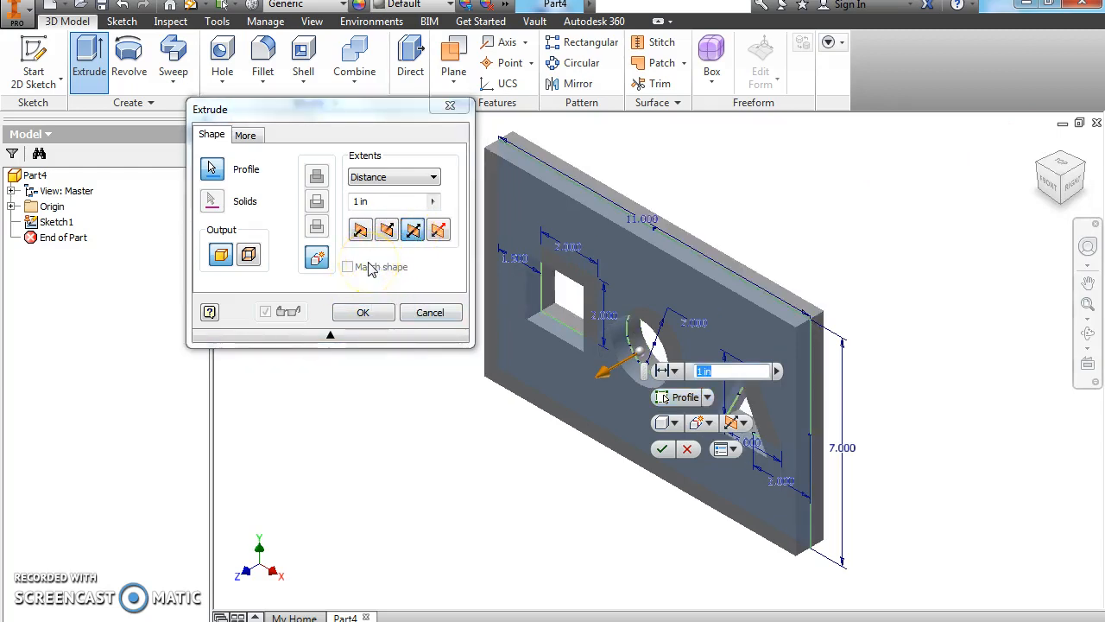
pyautogui.doubleClick(357, 201)
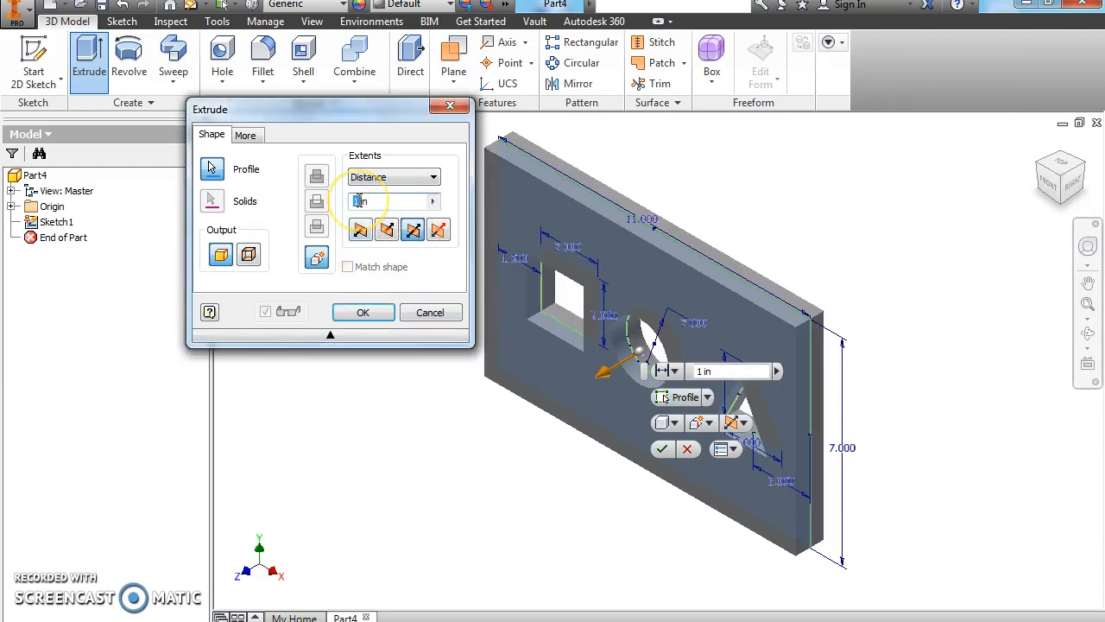
pyautogui.write('.')
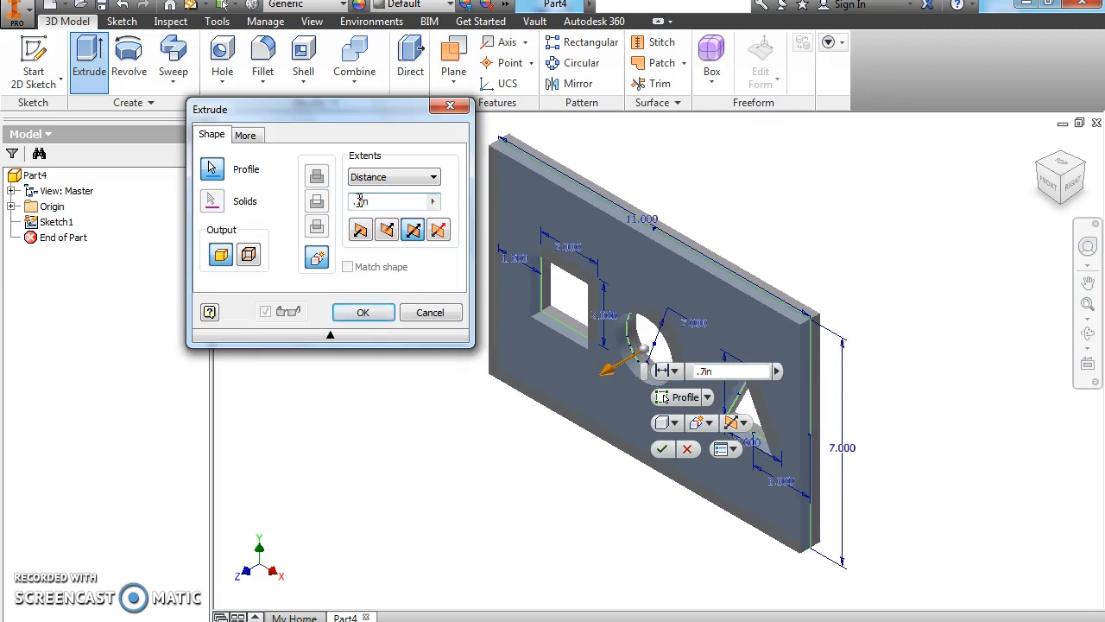
pyautogui.write('5')
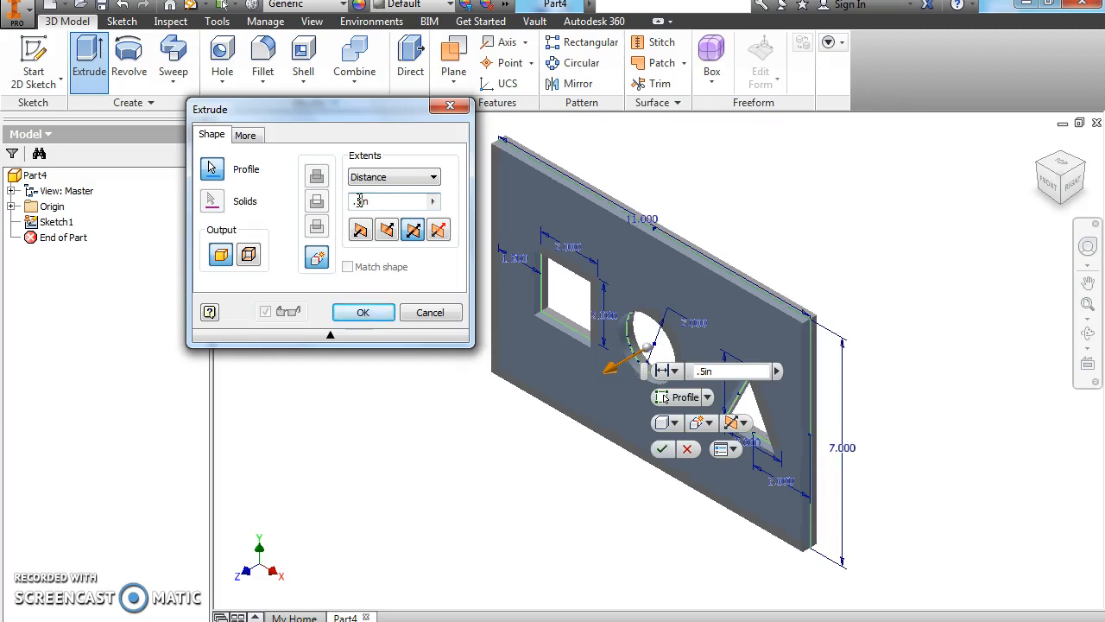
pyautogui.click(363, 312)
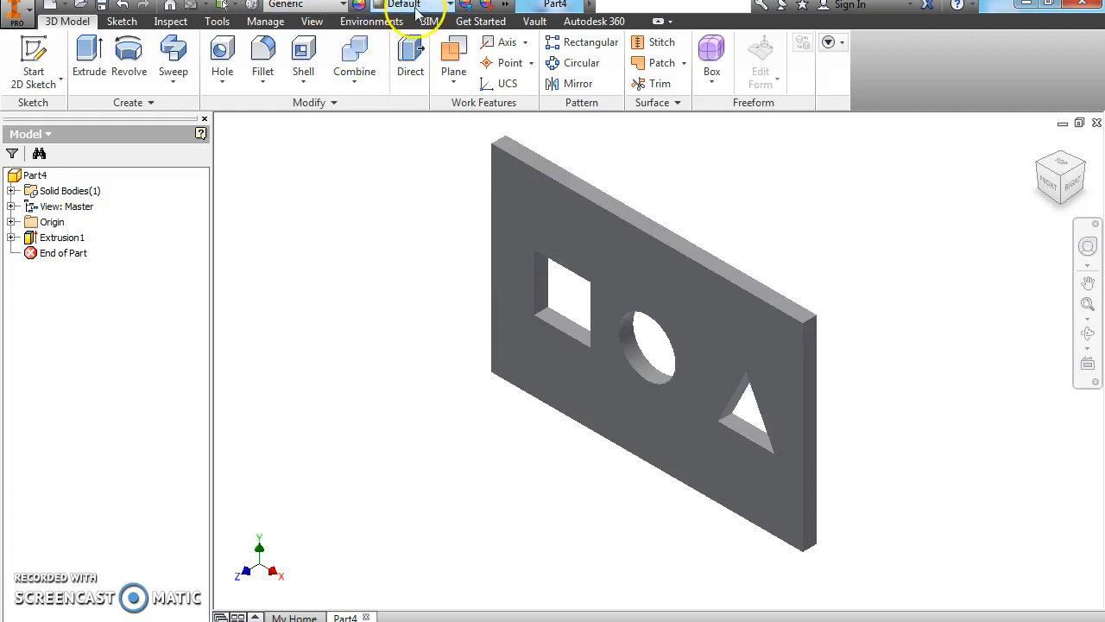
# - Apply the Walnut - Natural Polished appearance from the Inventor Material Library to the plate
pyautogui.click(450, 6)
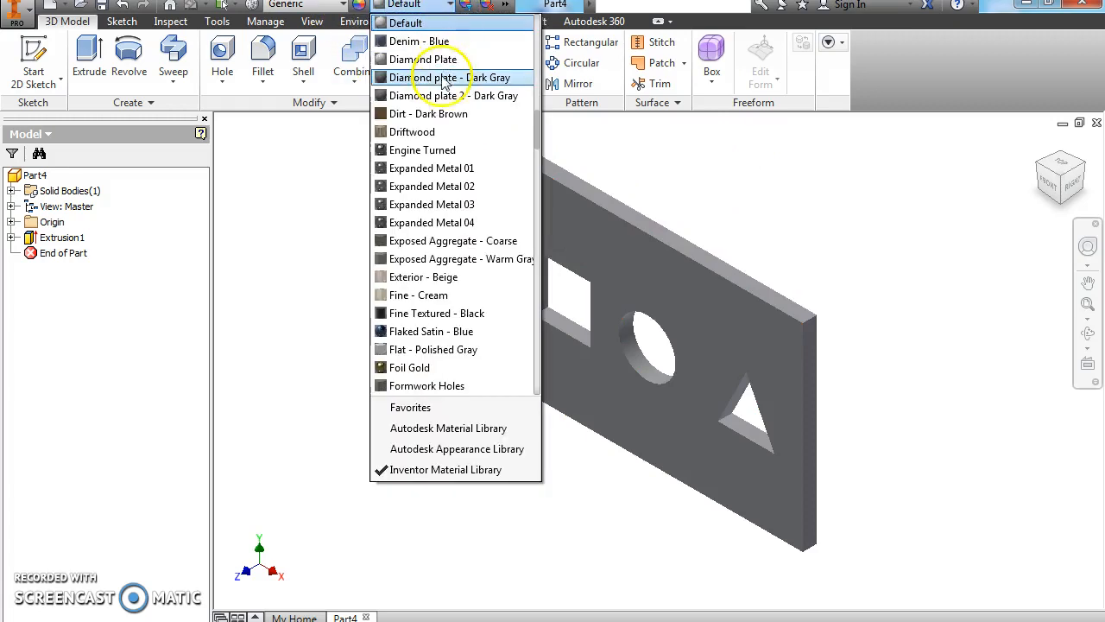
pyautogui.moveTo(530, 131)
pyautogui.mouseDown()
pyautogui.moveTo(535, 376)
pyautogui.moveTo(530, 360)
pyautogui.mouseUp()
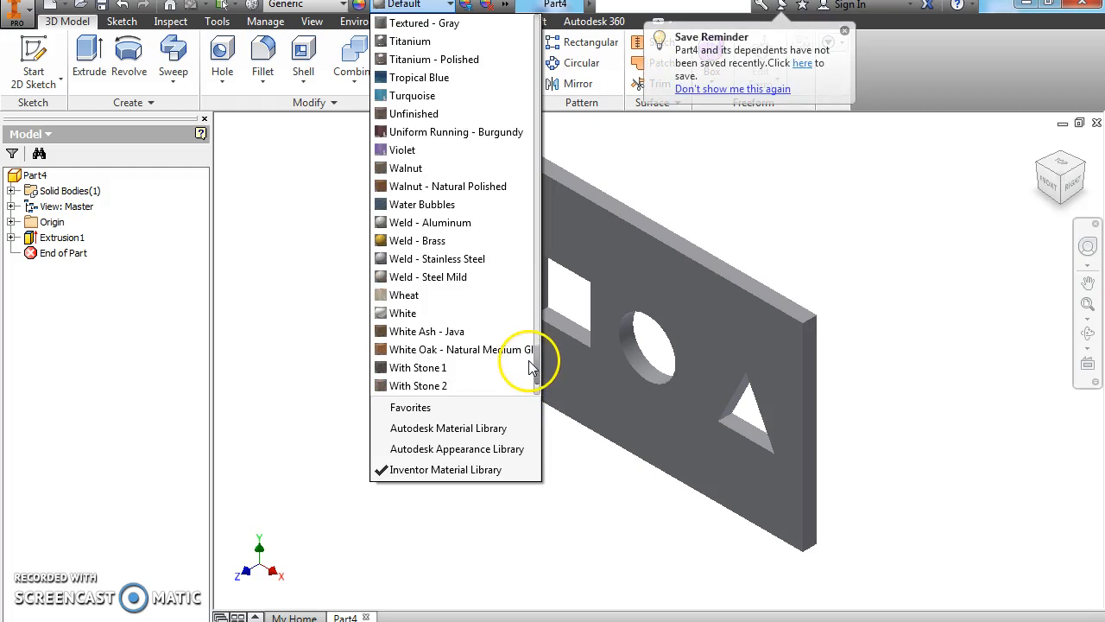
pyautogui.click(456, 194)
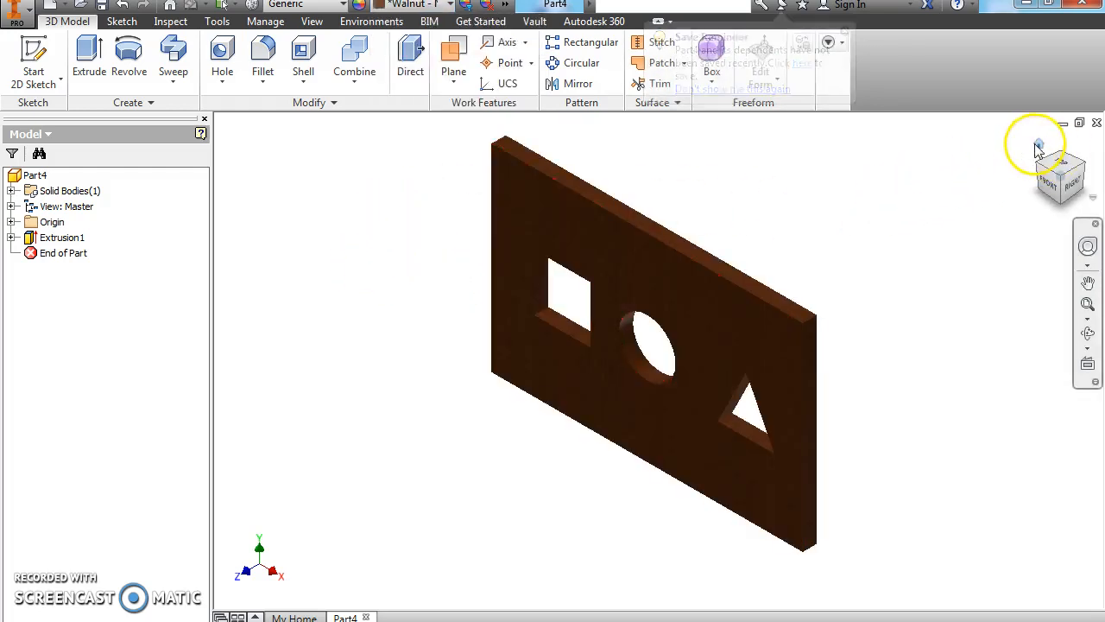
pyautogui.click(1039, 145)
# - Save the plate part as AssemblyPlate2 in the GVCInventor for SCOM folder
pyautogui.click(15, 10)
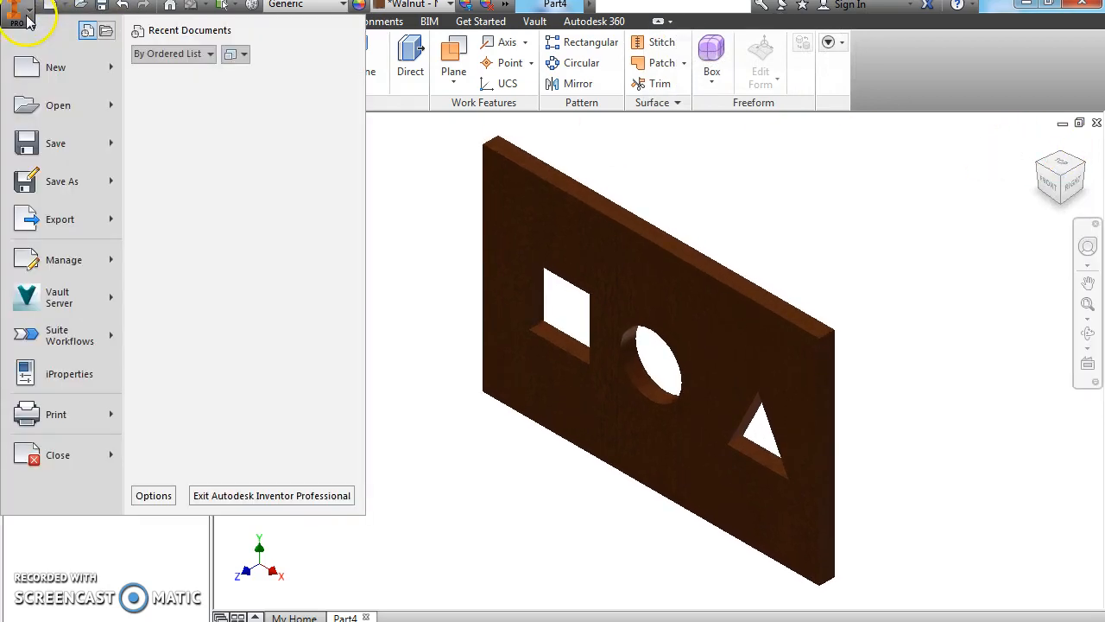
pyautogui.click(52, 183)
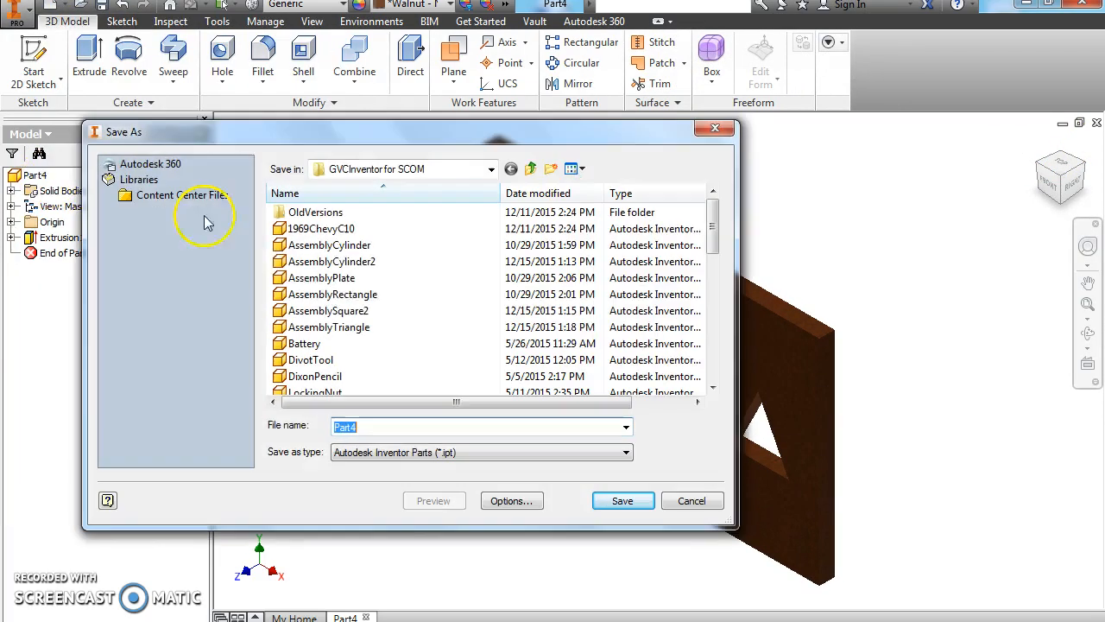
pyautogui.write('Assemp')
pyautogui.press('BackSpace')
pyautogui.write('nb')
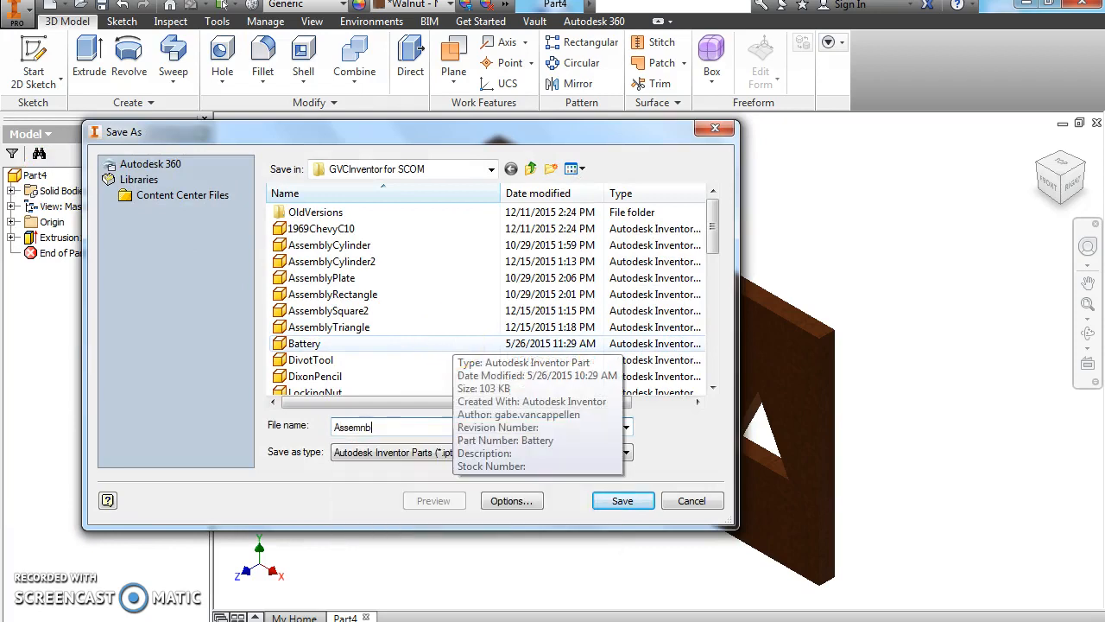
pyautogui.press('BackSpace')
pyautogui.press('BackSpace')
pyautogui.write('bly')
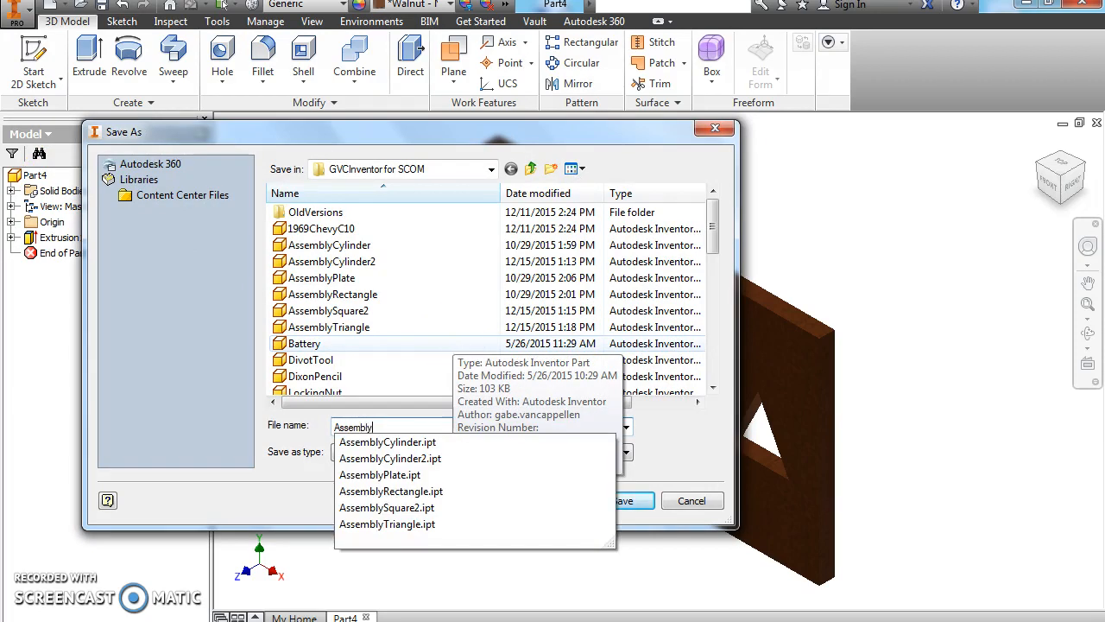
pyautogui.write('Plate2')
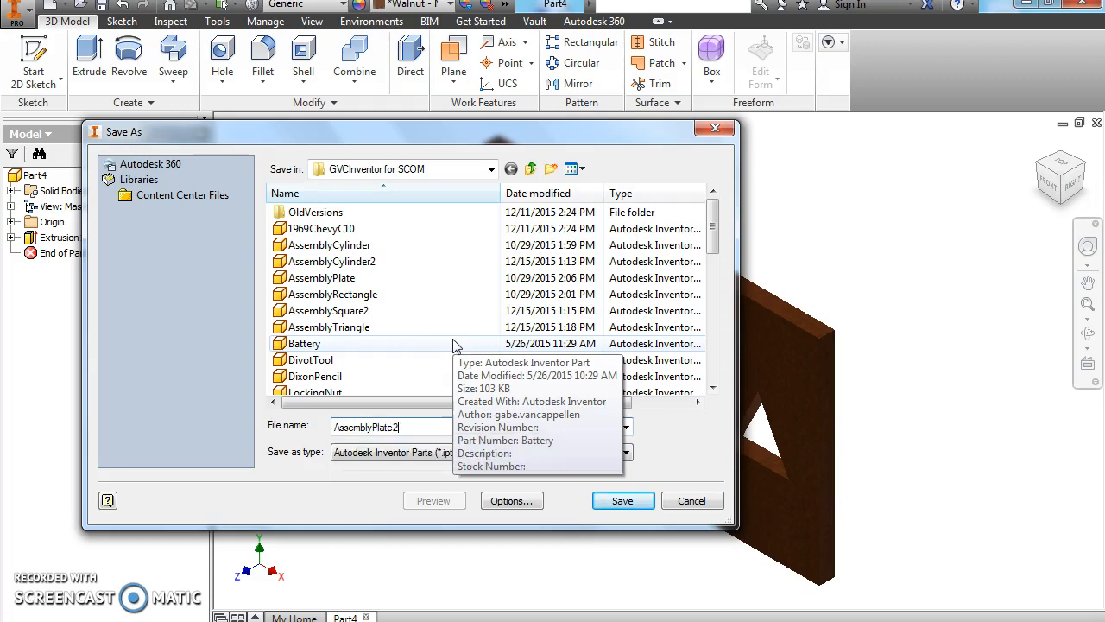
pyautogui.click(622, 501)
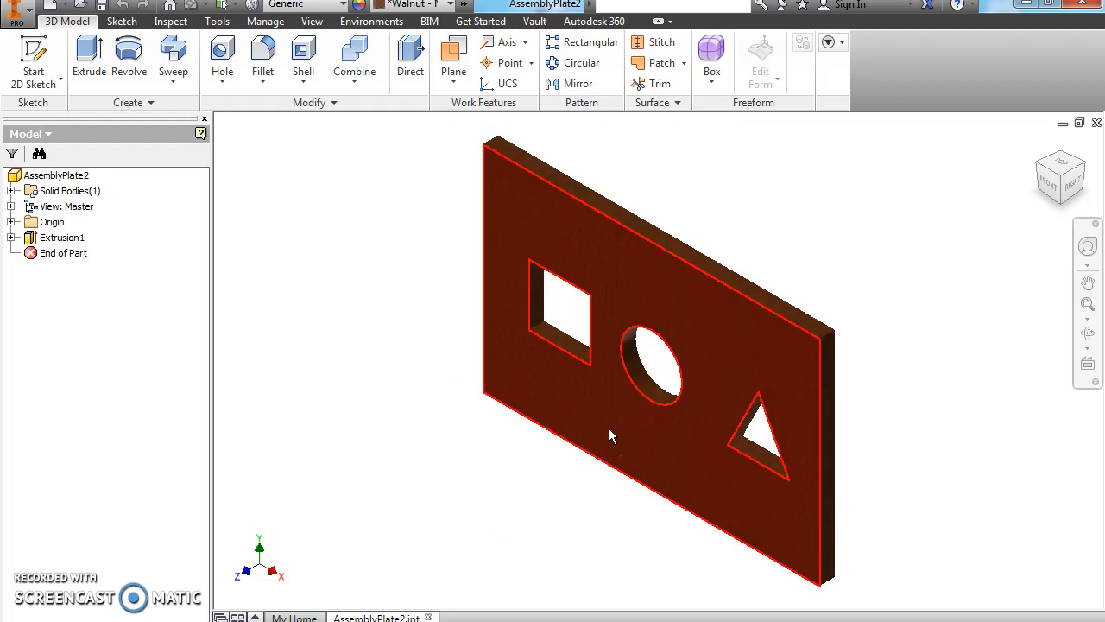
pyautogui.moveTo(608, 431)
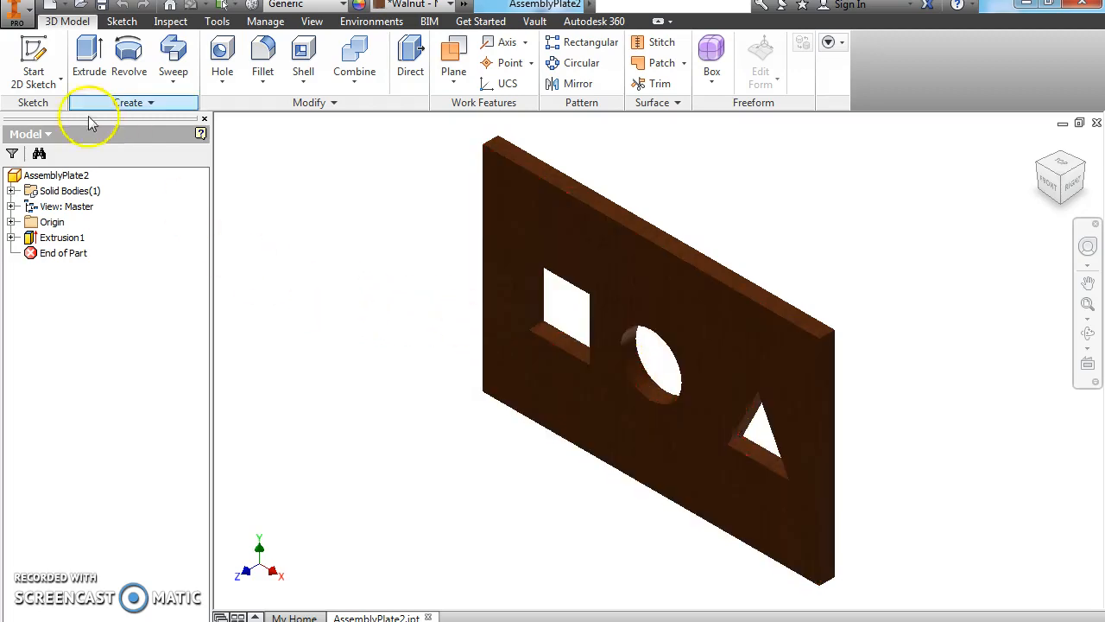
pyautogui.click(28, 16)
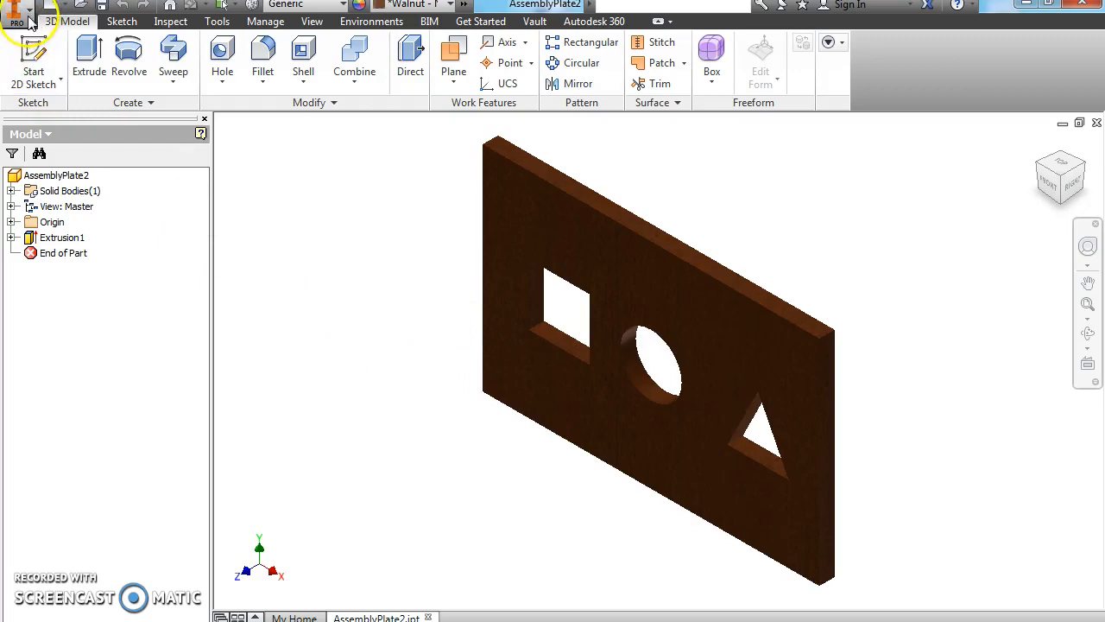